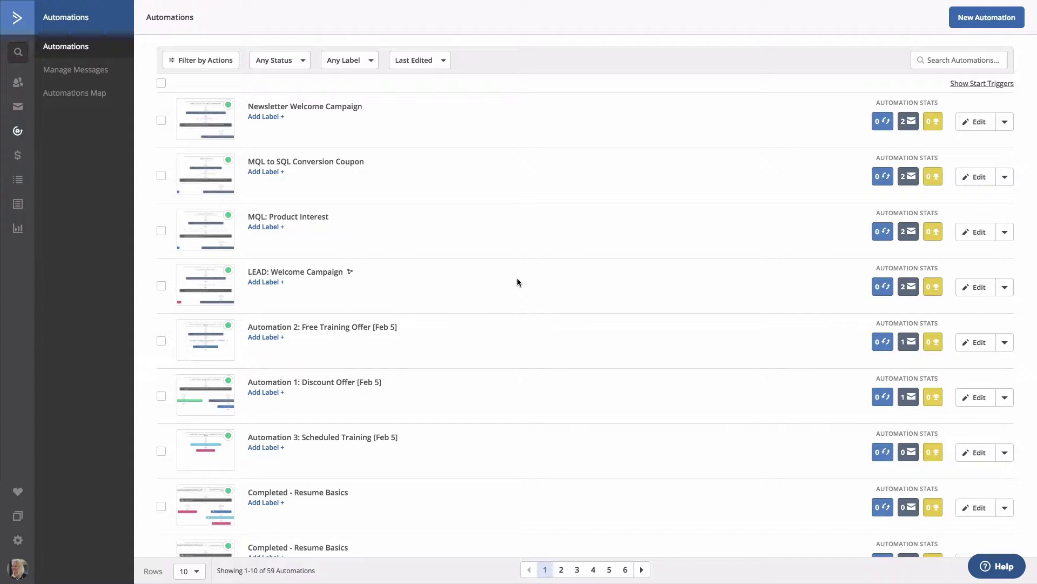
Step: Import the shared Newsletter Welcome Campaign automation by pasting its link
left_click(993, 21)
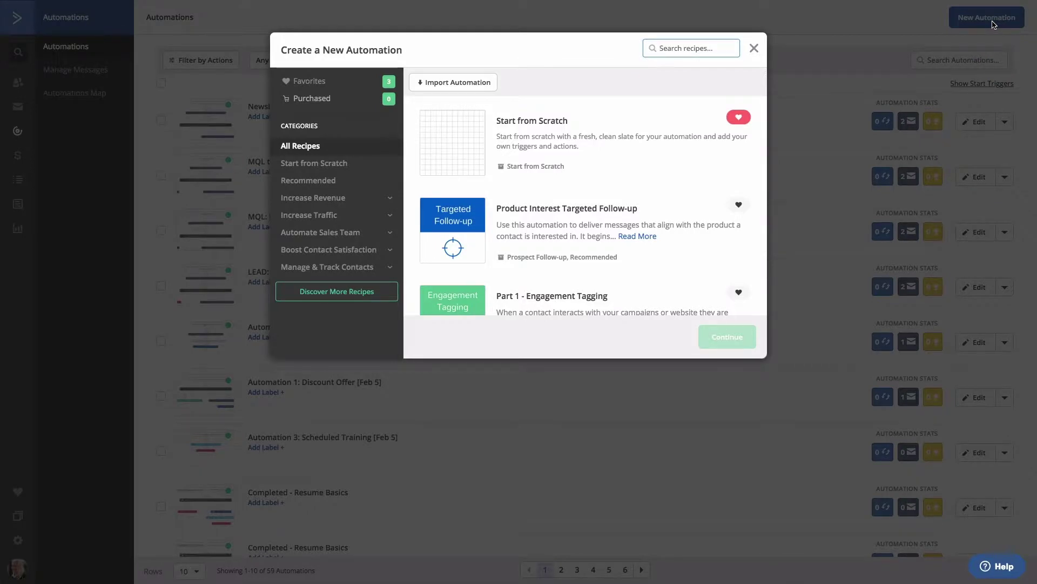
left_click(480, 83)
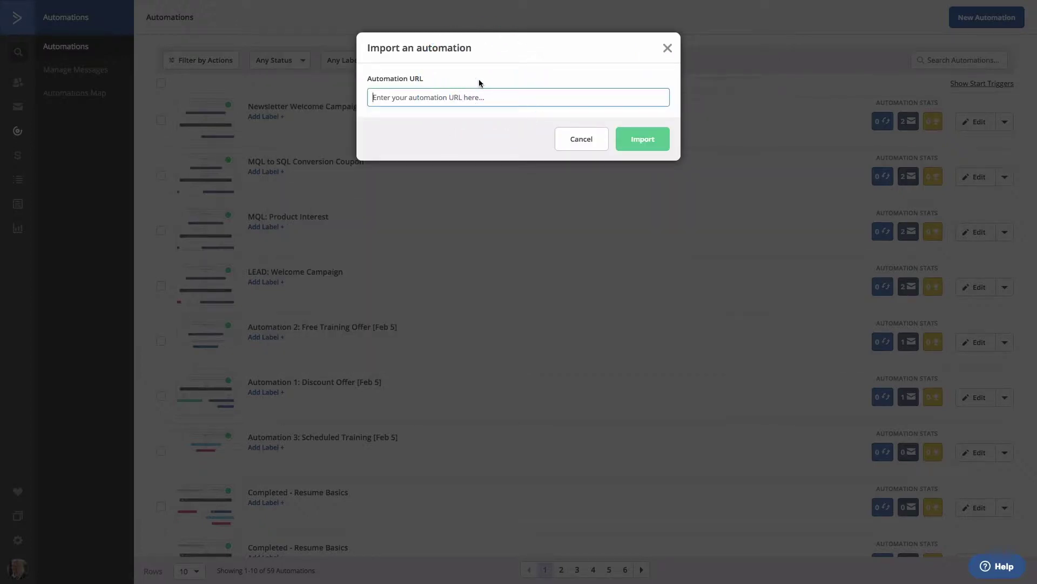
type("http://tplshare.com/kegCpTT")
left_click(649, 142)
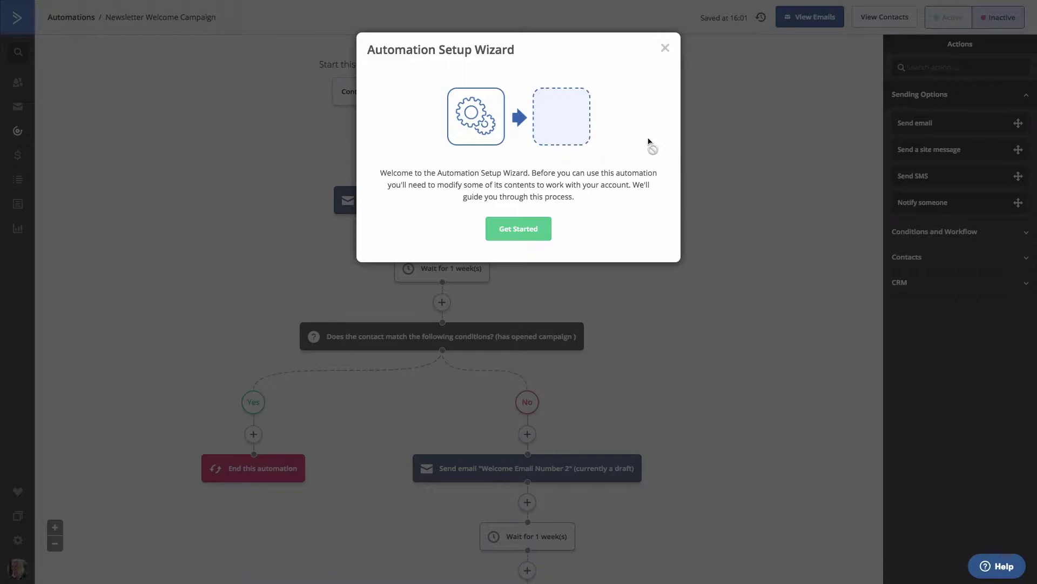
Step: Start the setup wizard and replace the sender's From name with the sender's full name
left_click(537, 233)
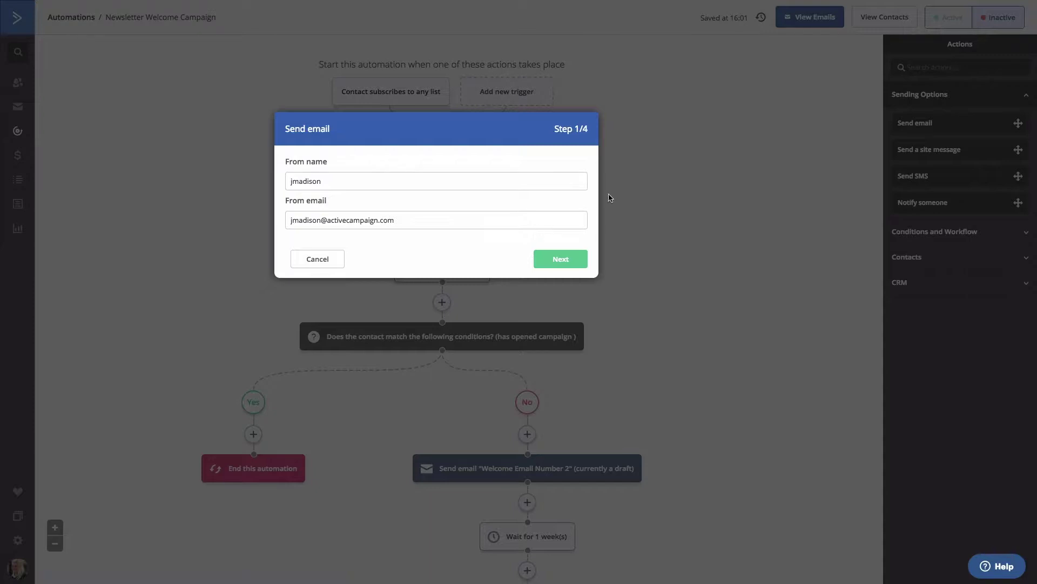
left_click(528, 182)
key("ctrl+a")
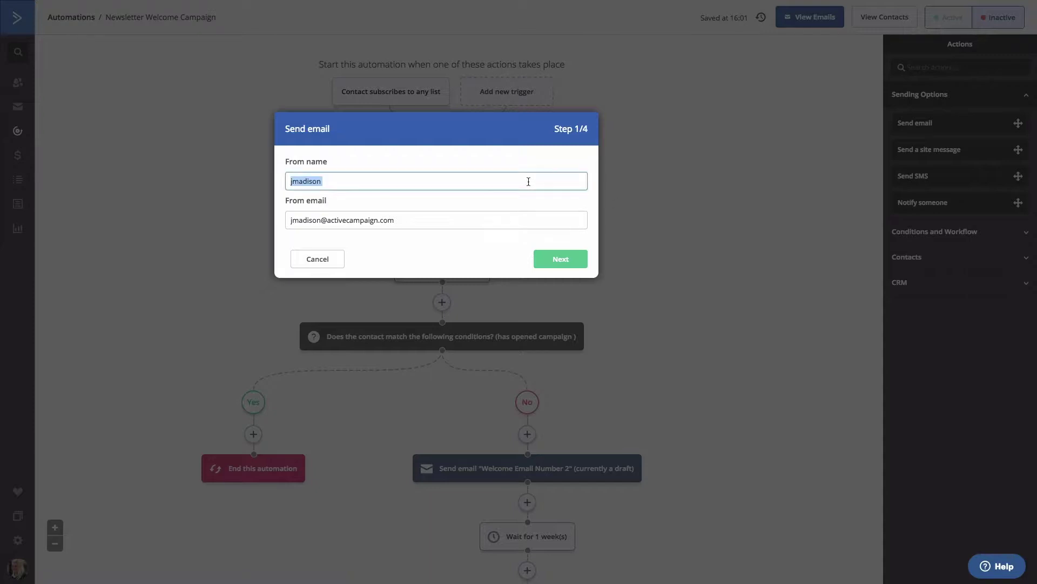
type("Jamie Madison")
left_click(574, 262)
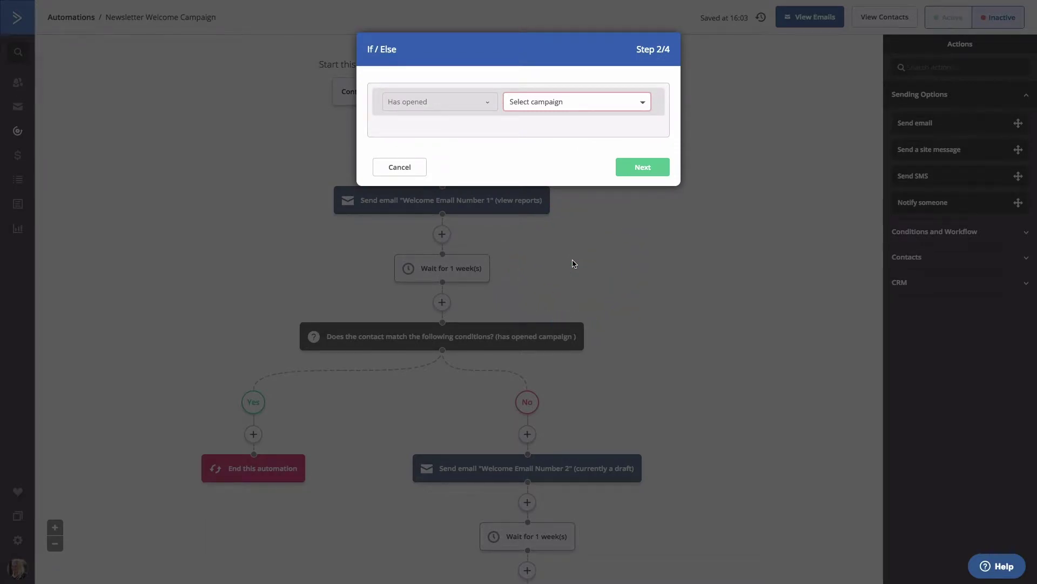
Step: Set the two open checks to Welcome Email Number 1 and Welcome Email Number 2
left_click(605, 102)
left_click(597, 158)
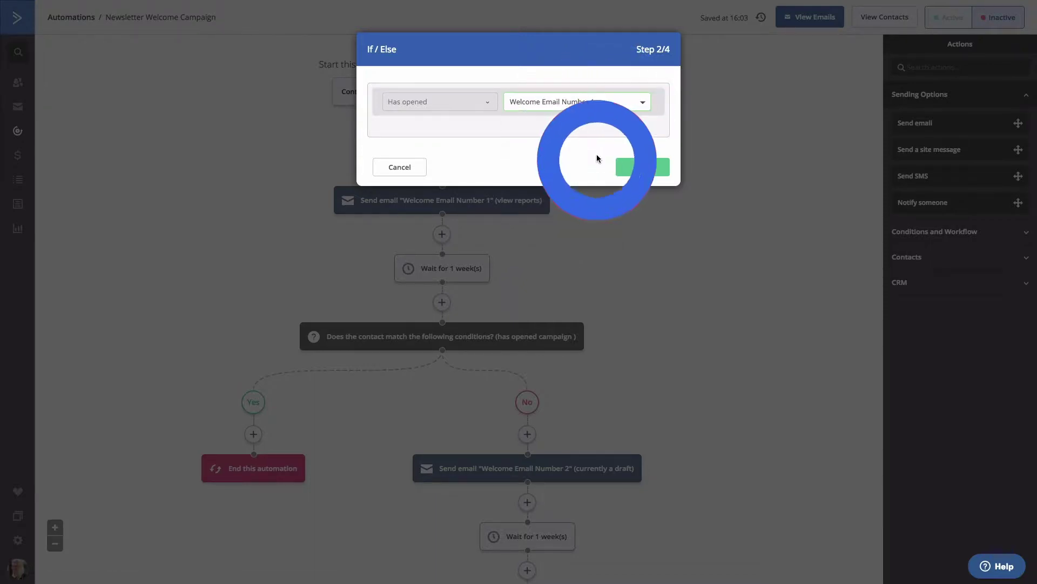
left_click(653, 171)
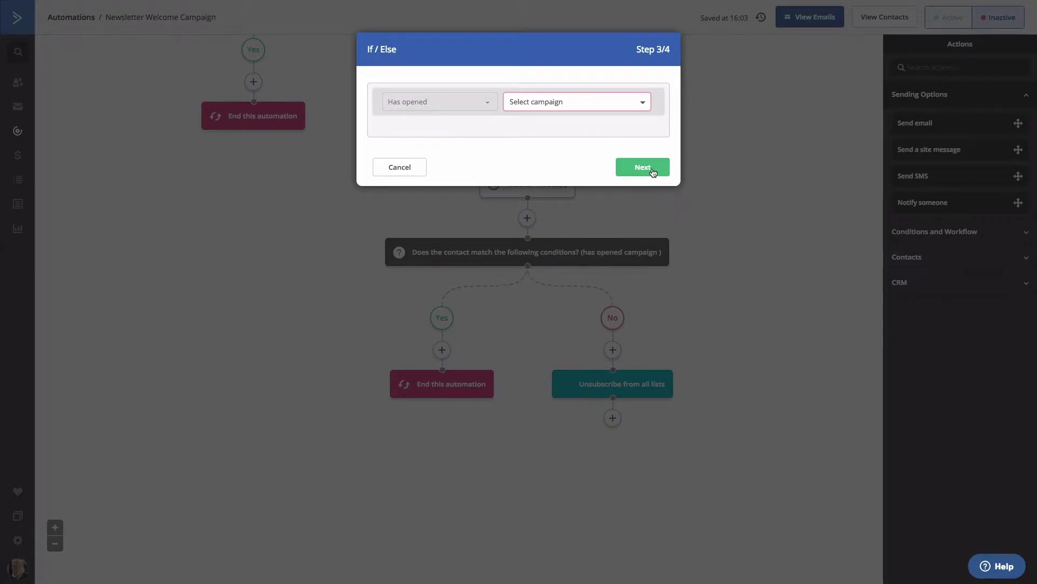
left_click(613, 102)
left_click(605, 138)
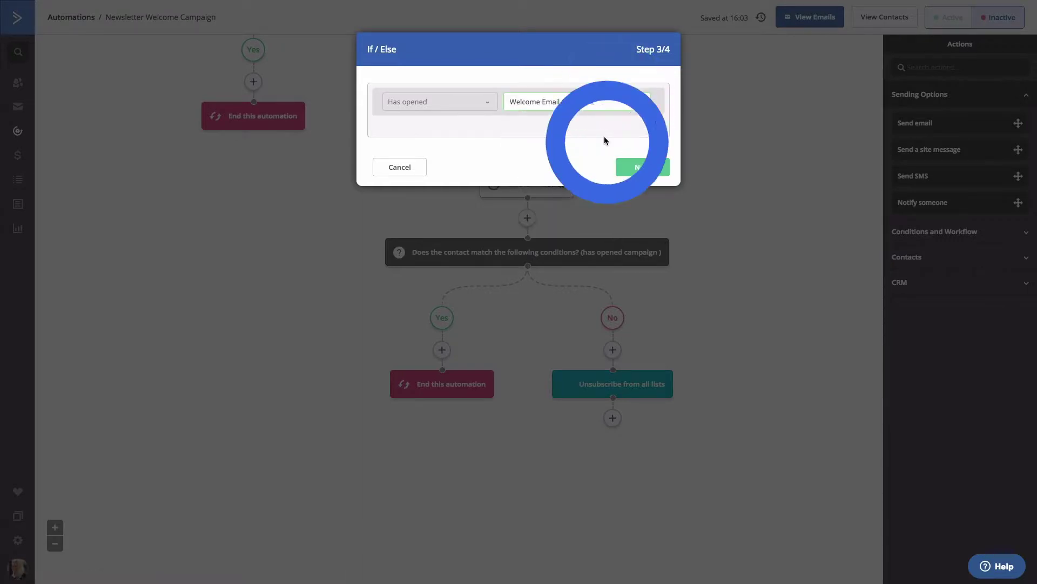
left_click(636, 165)
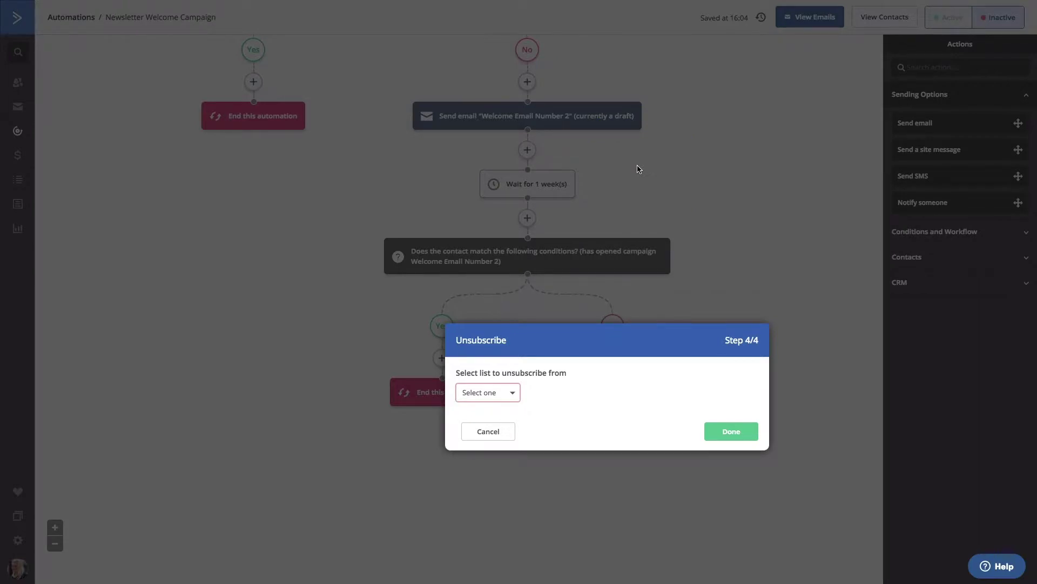
Step: Choose Announcements & News as the unsubscribe list and finish the wizard
left_click(508, 395)
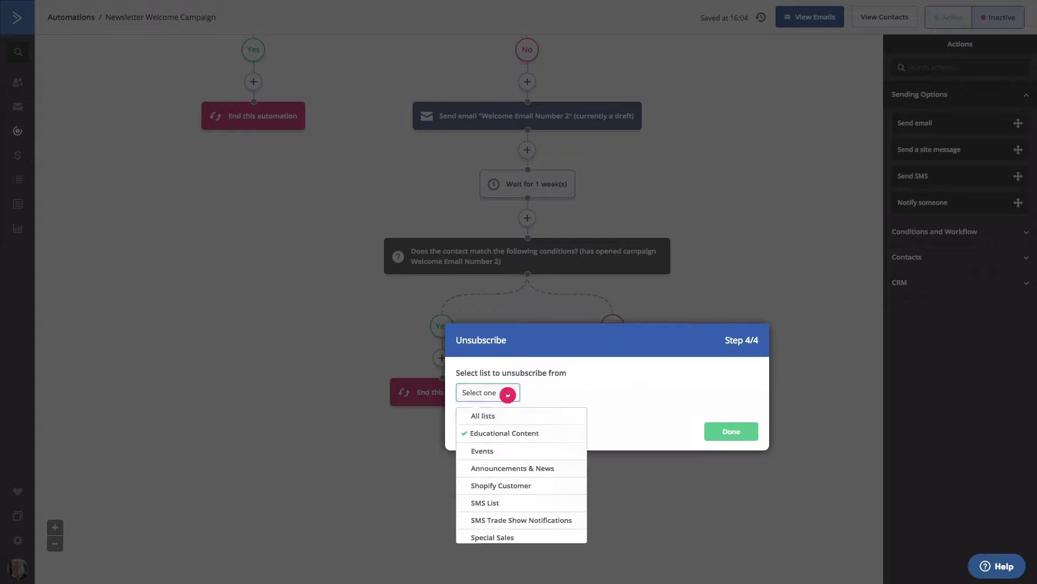
left_click(508, 468)
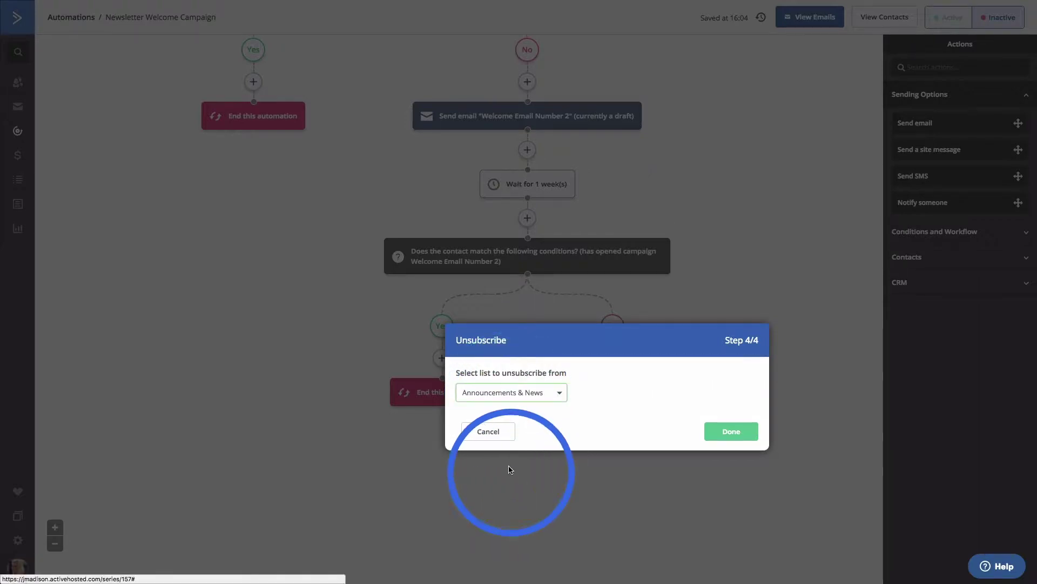
left_click(720, 432)
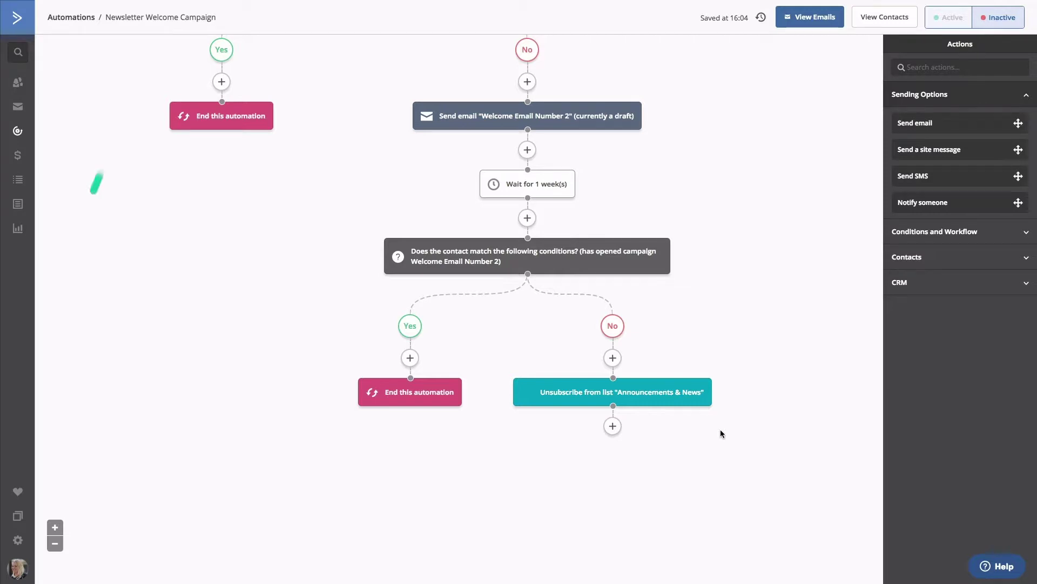
Step: Rename the automation from its breadcrumb title to 'Lead: Welcome Campaign'
left_click(160, 17)
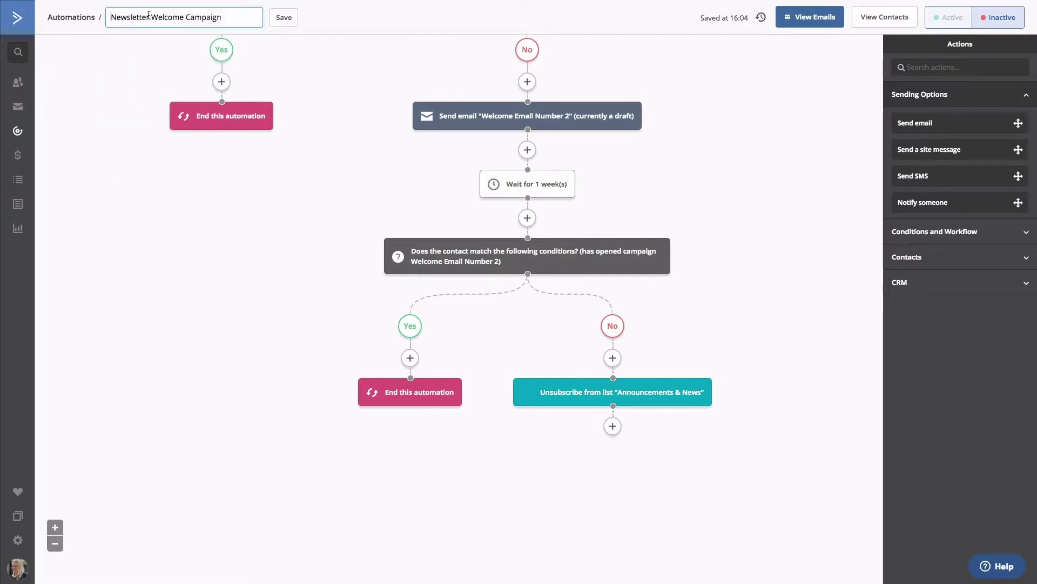
key("ctrl+a")
type("Lead")
type(": Welcome Campaign")
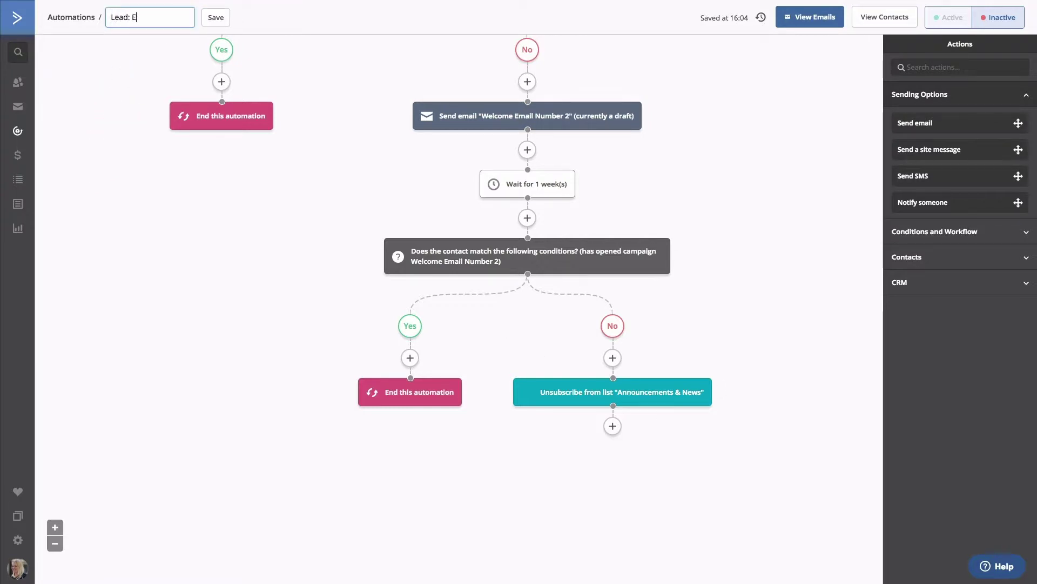
key("Return")
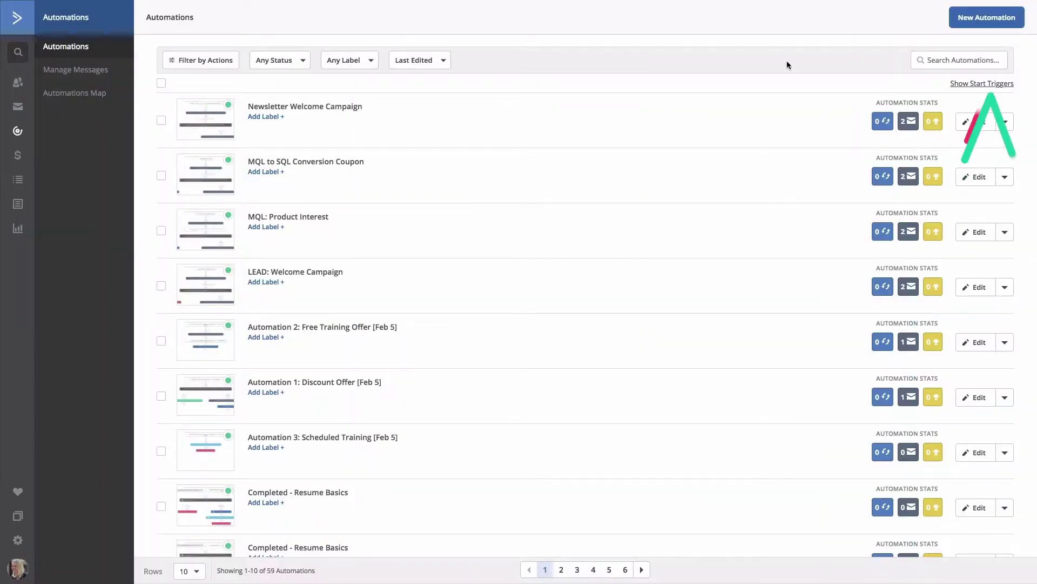
Step: Create a from-scratch automation triggered when a contact subscribes to Announcements & News
left_click(987, 20)
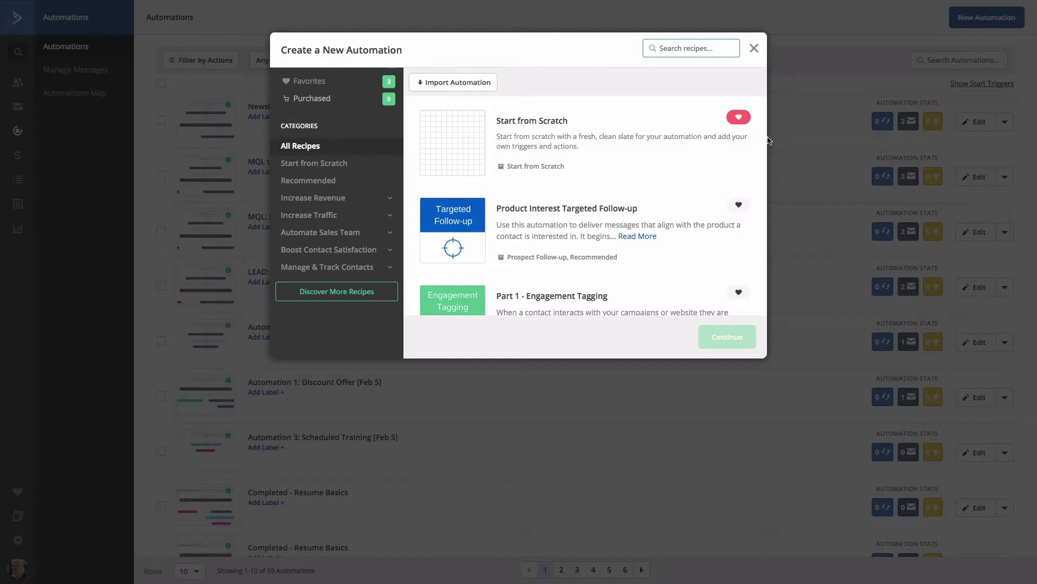
left_click(699, 116)
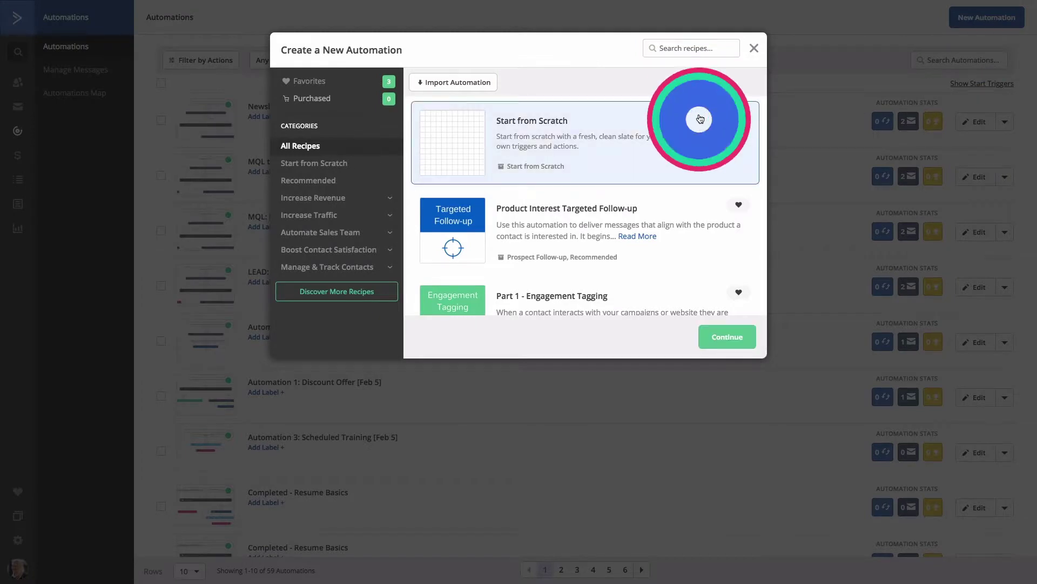
left_click(727, 340)
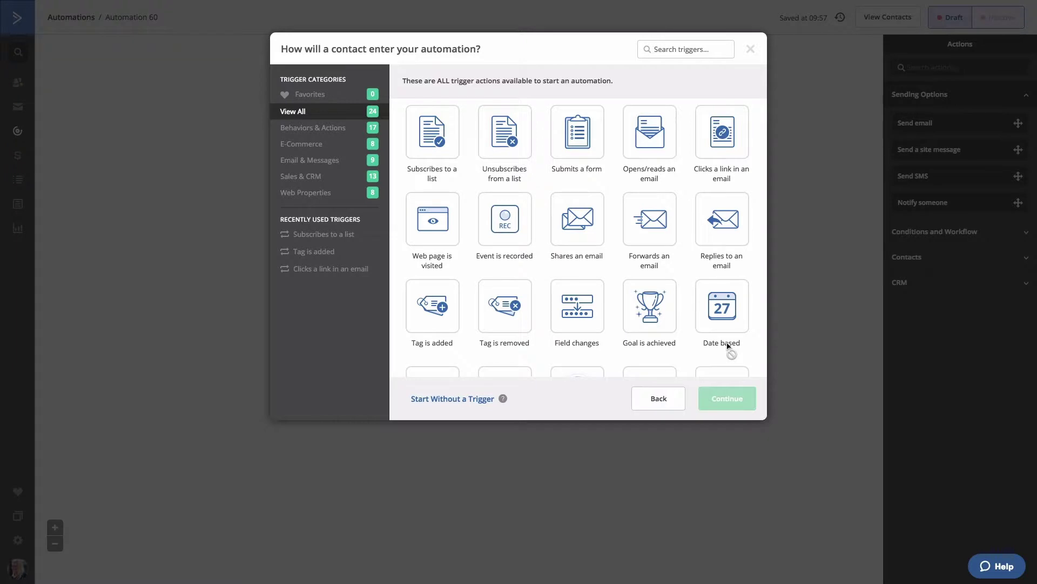
left_click(444, 147)
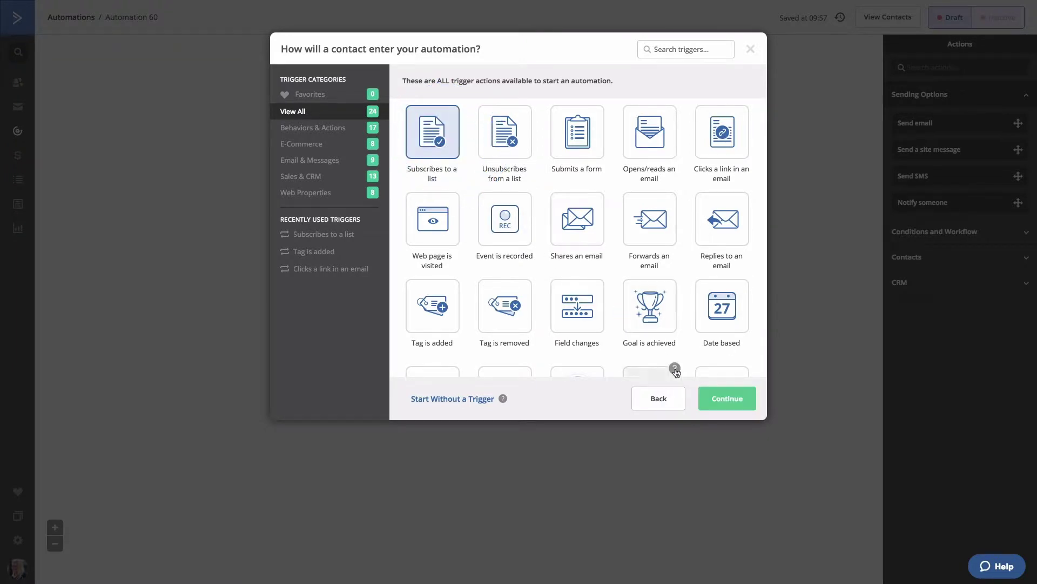
left_click(721, 400)
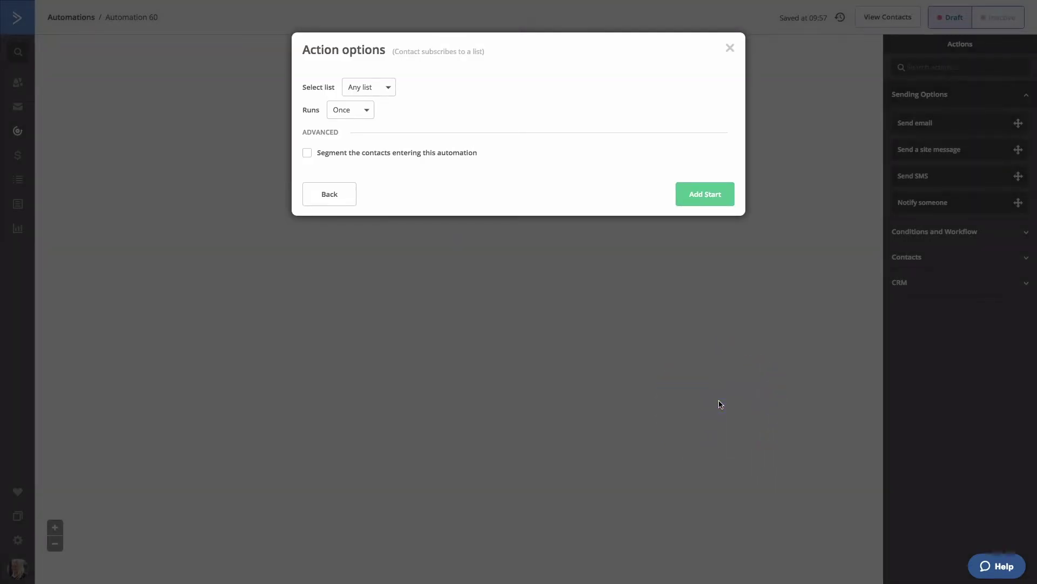
left_click(387, 90)
left_click(385, 171)
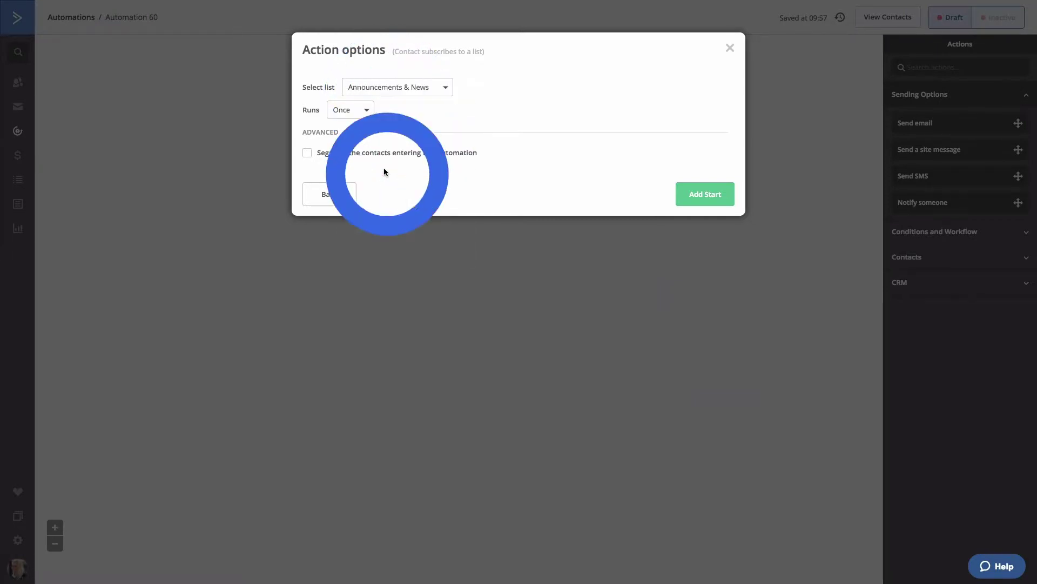
left_click(701, 201)
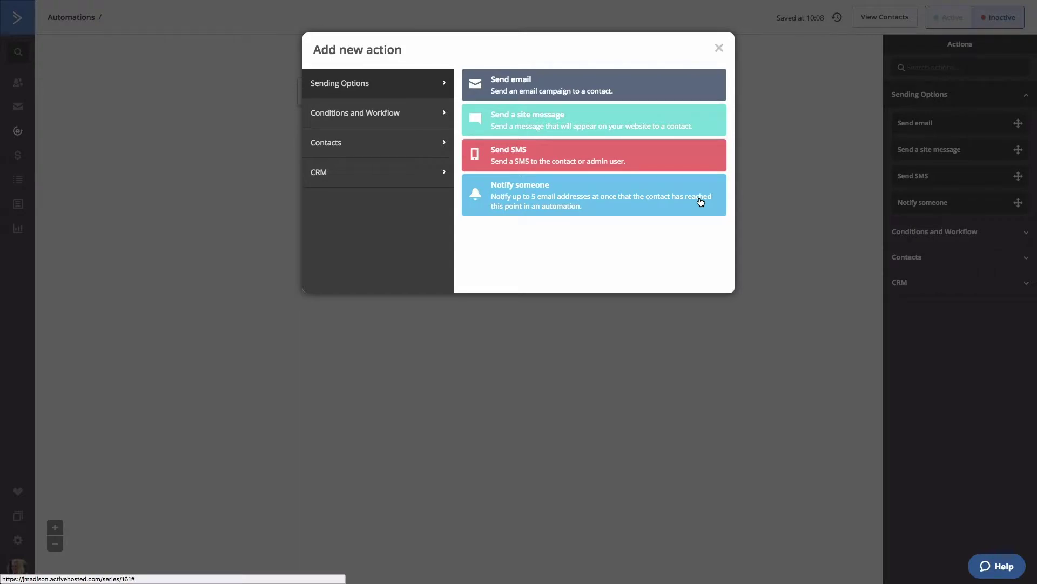
Step: Add a Send email action with a new email named 'Product Interest'
left_click(625, 95)
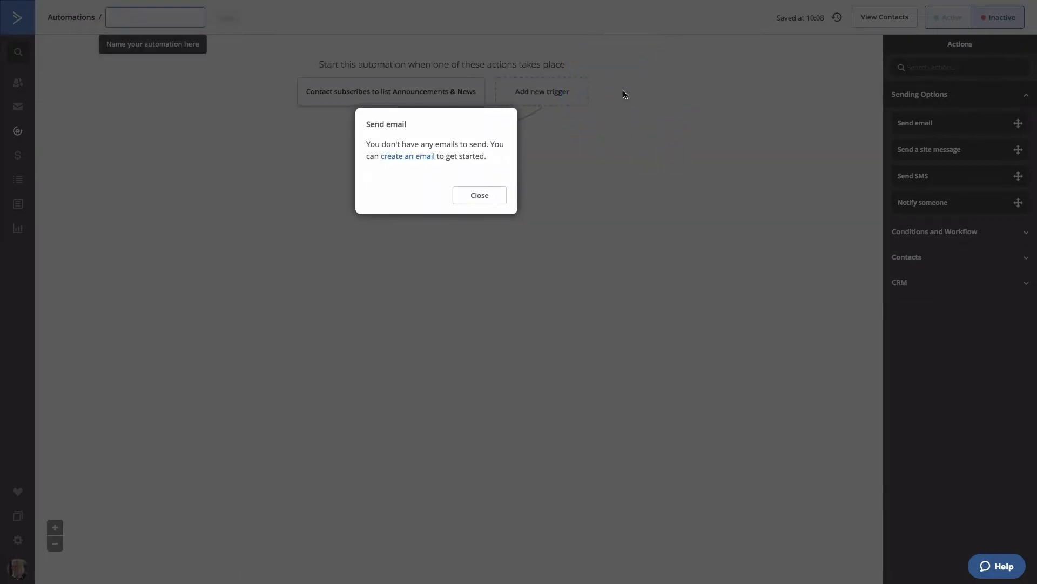
left_click(405, 156)
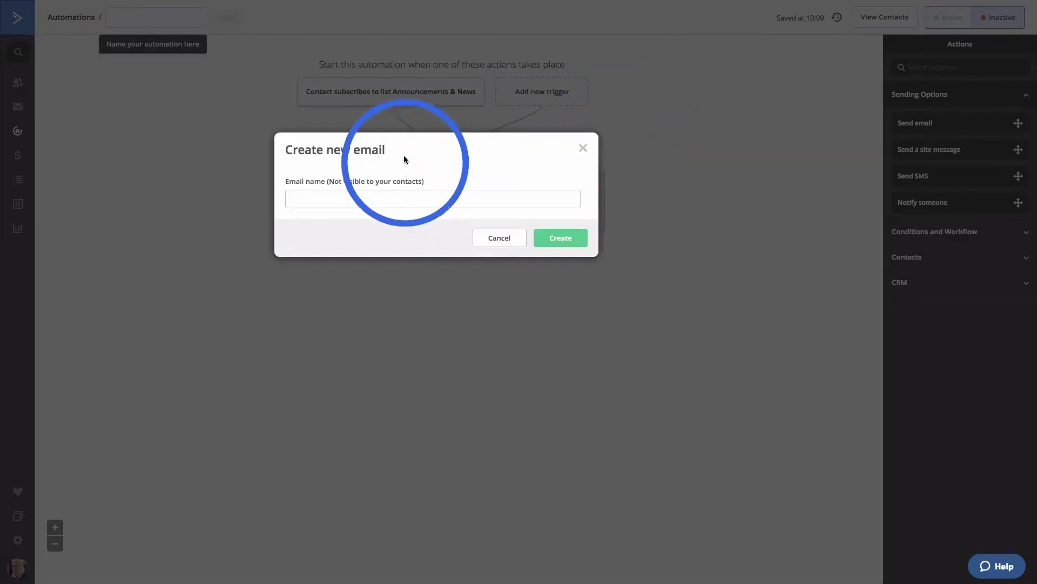
left_click(399, 192)
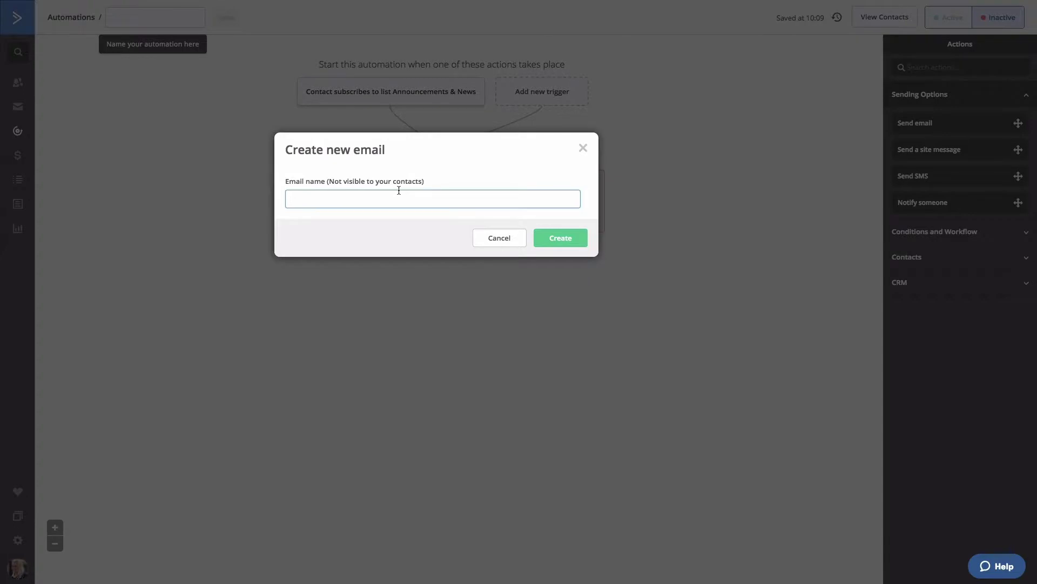
type("Product Interests")
left_click(570, 240)
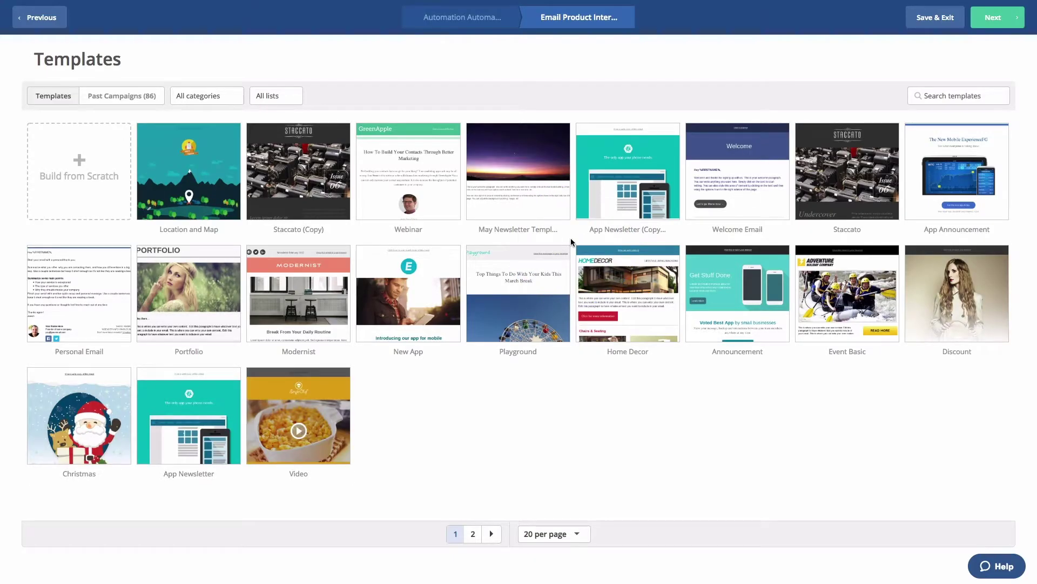
Step: Use the Personal Email template with the subject 'Tell me more!'
mouse_move(76, 275)
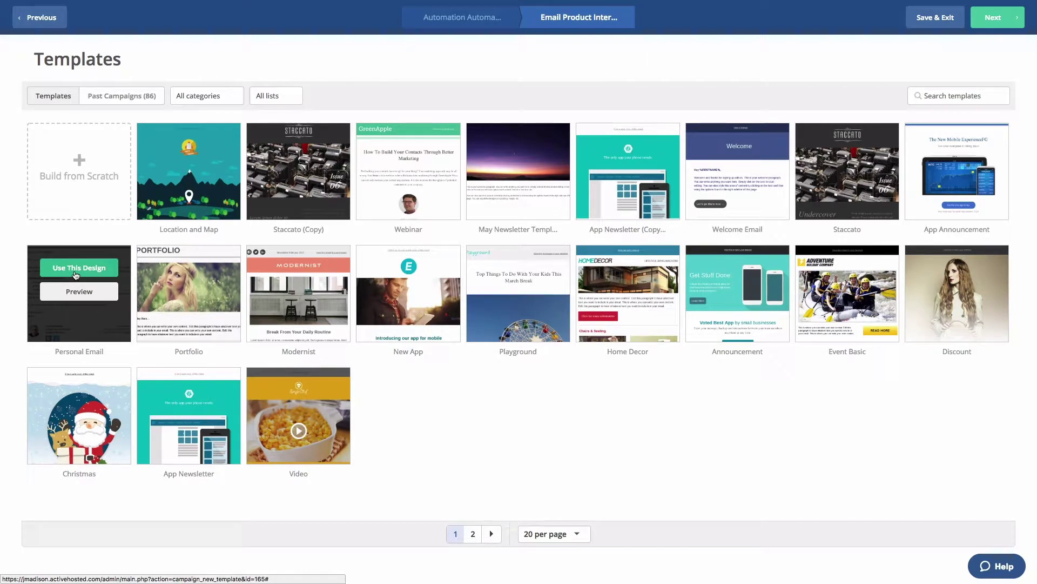
left_click(76, 275)
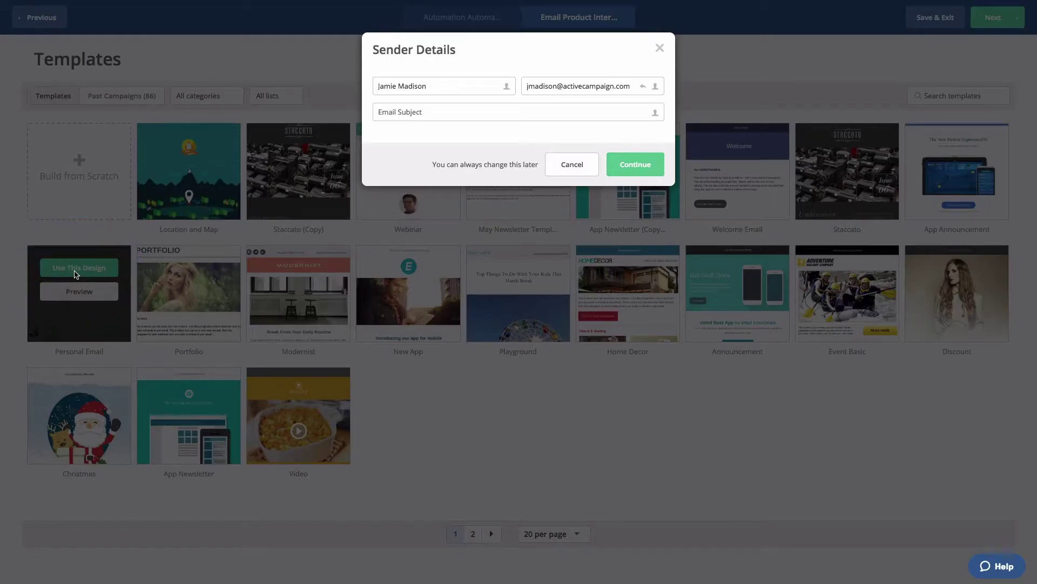
left_click(387, 112)
type("Tell me more!")
left_click(624, 164)
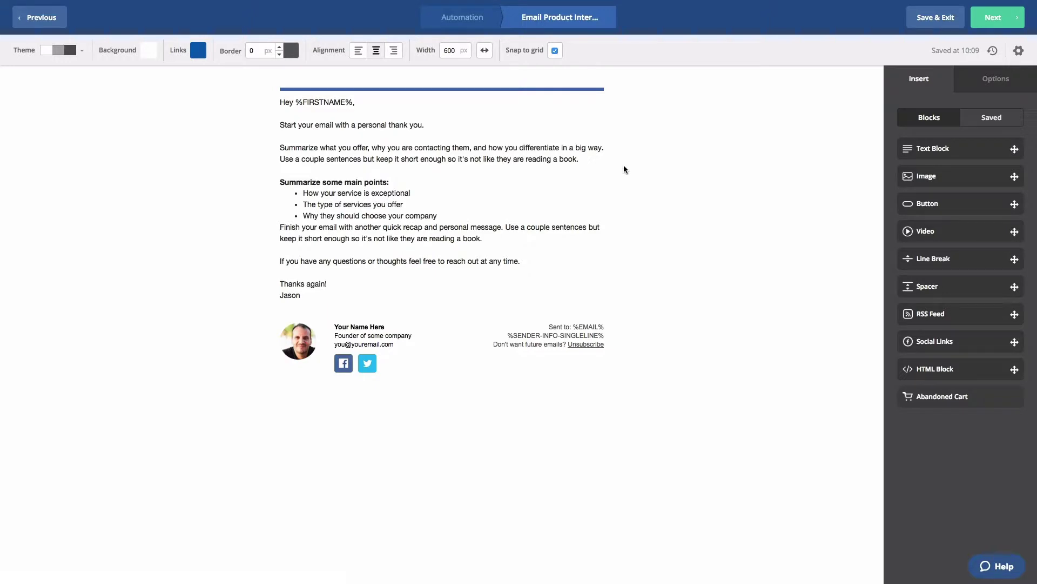
Step: Add the sentence 'Take them to your website!' to the email's text block
left_click(579, 158)
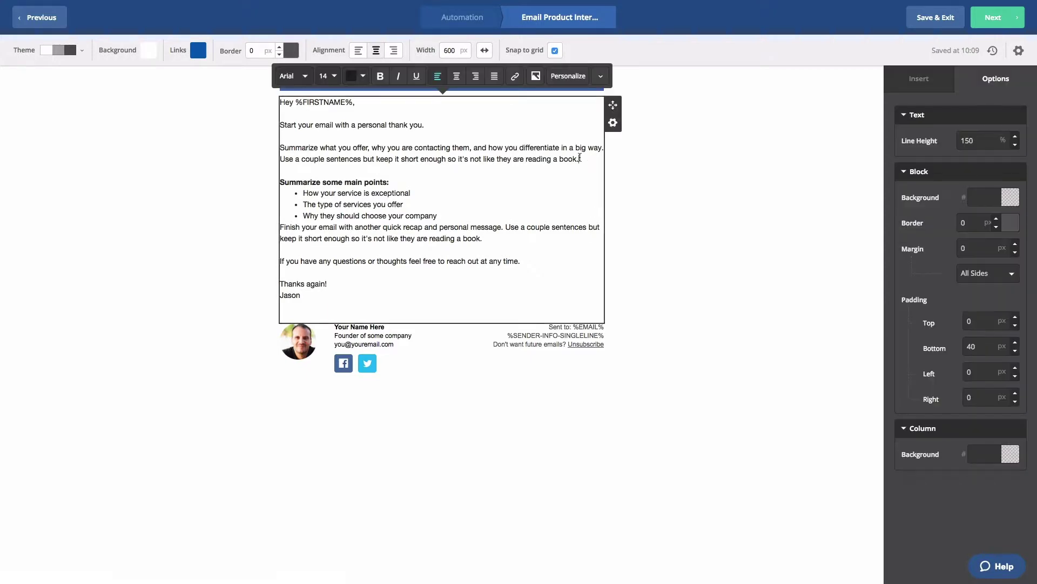
type("Take them ")
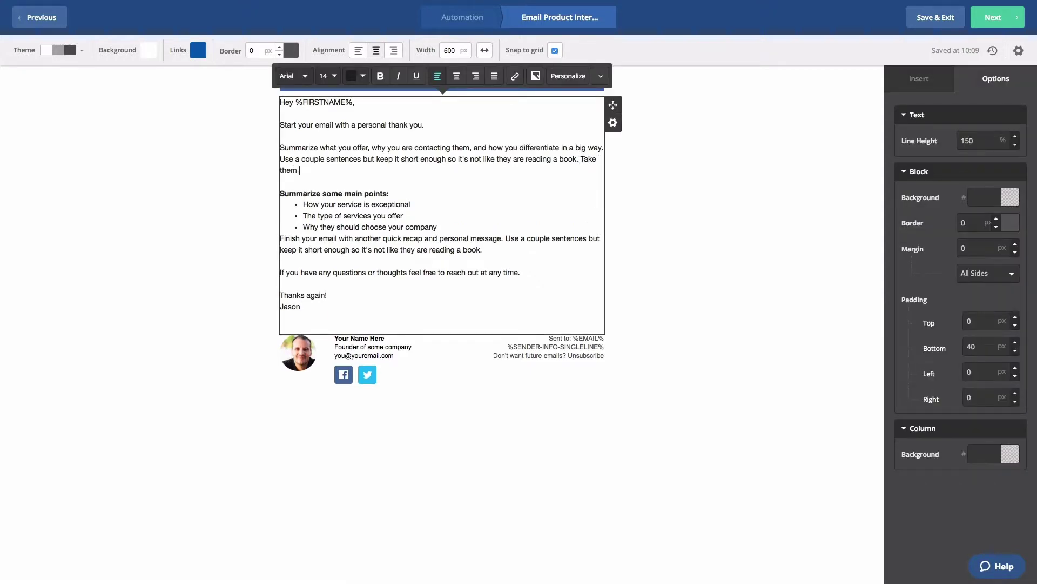
type("to your website!")
left_click_drag(577, 169, 579, 158)
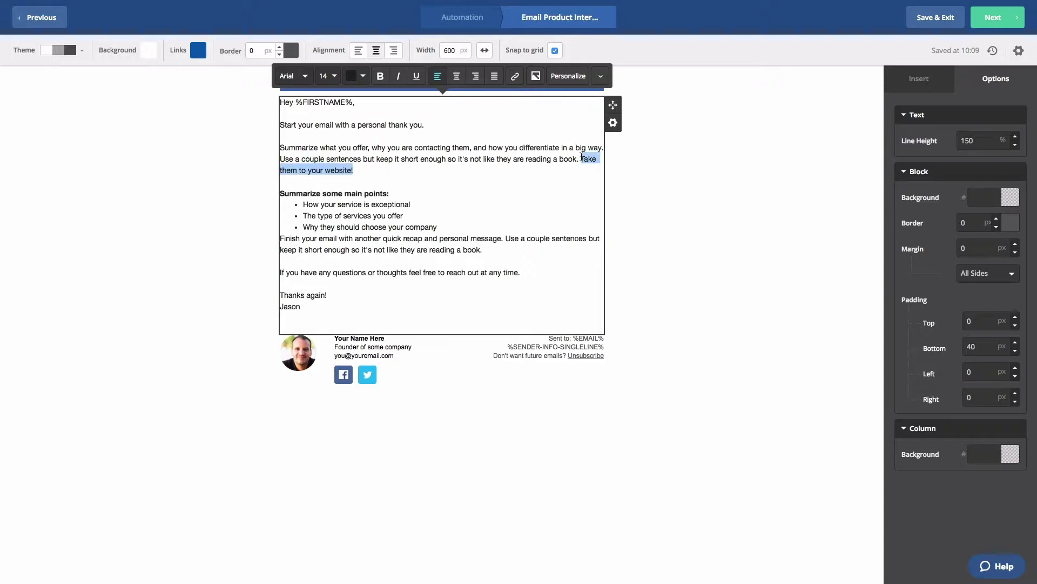
Step: Link the sentence to homepage.com, then save the email and return to the automation
left_click(515, 76)
type("ho")
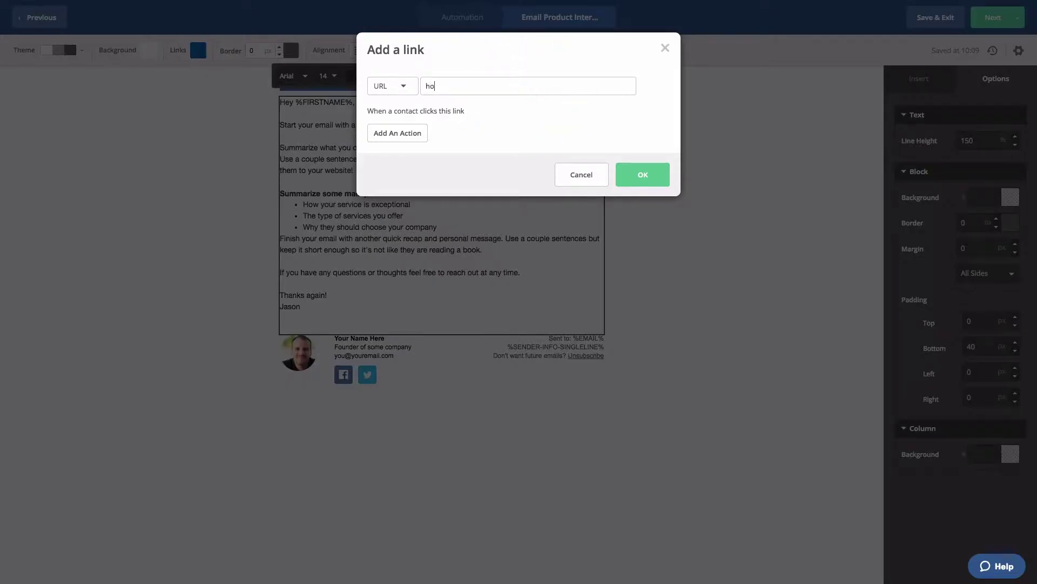
type("mepage.com")
left_click(407, 132)
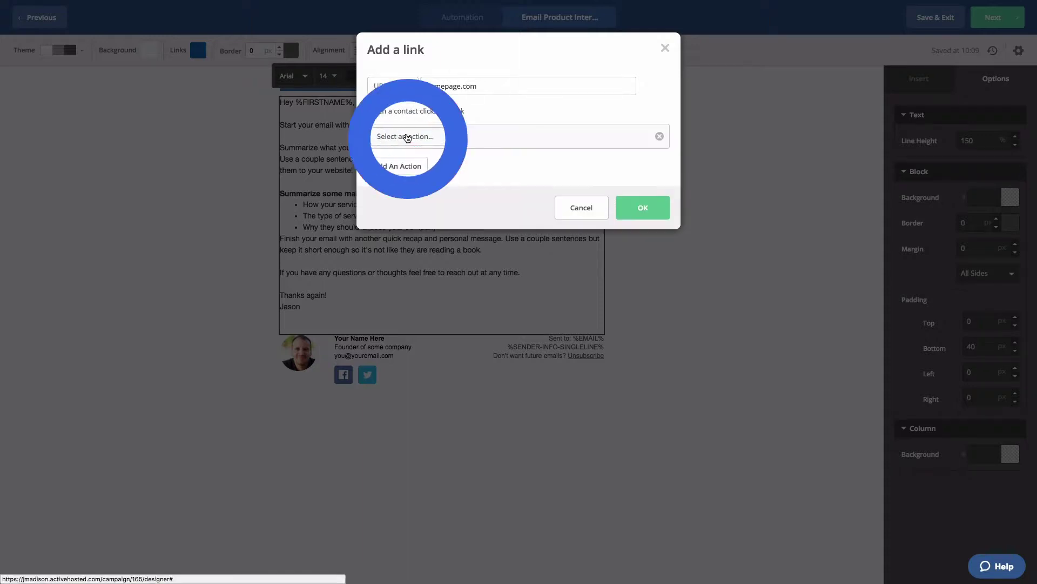
left_click(407, 136)
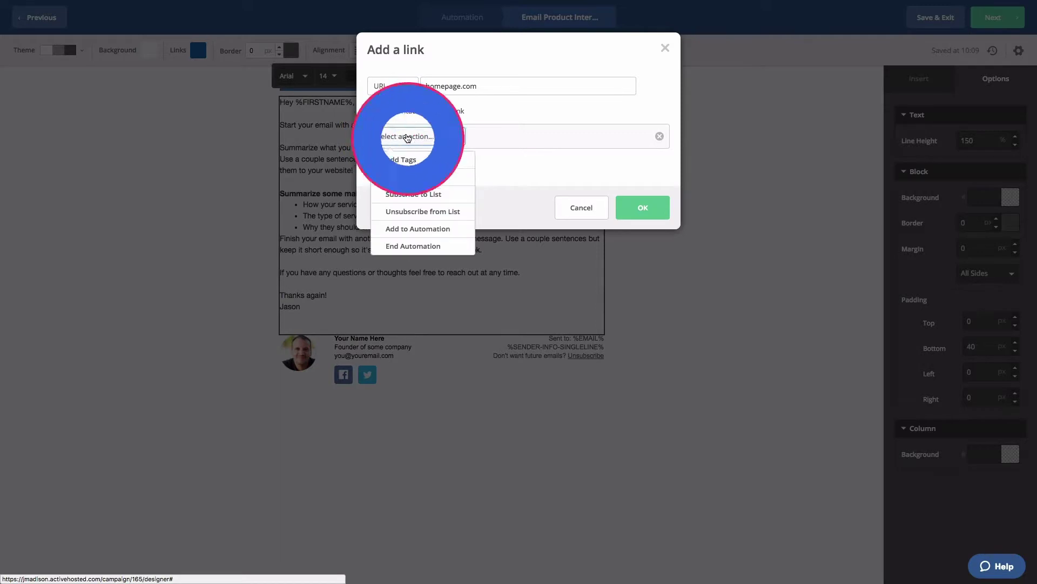
left_click(456, 142)
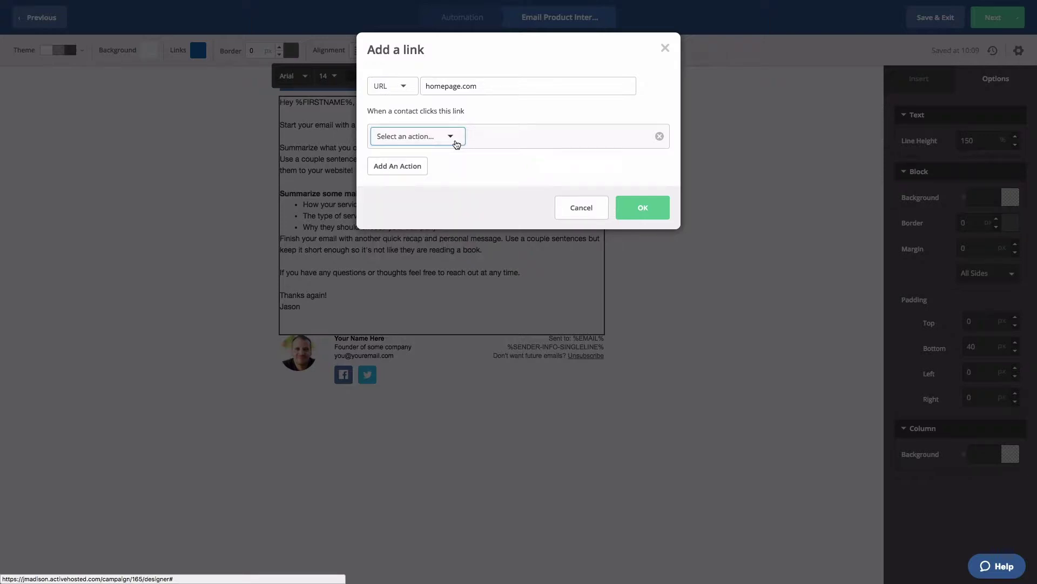
left_click(660, 136)
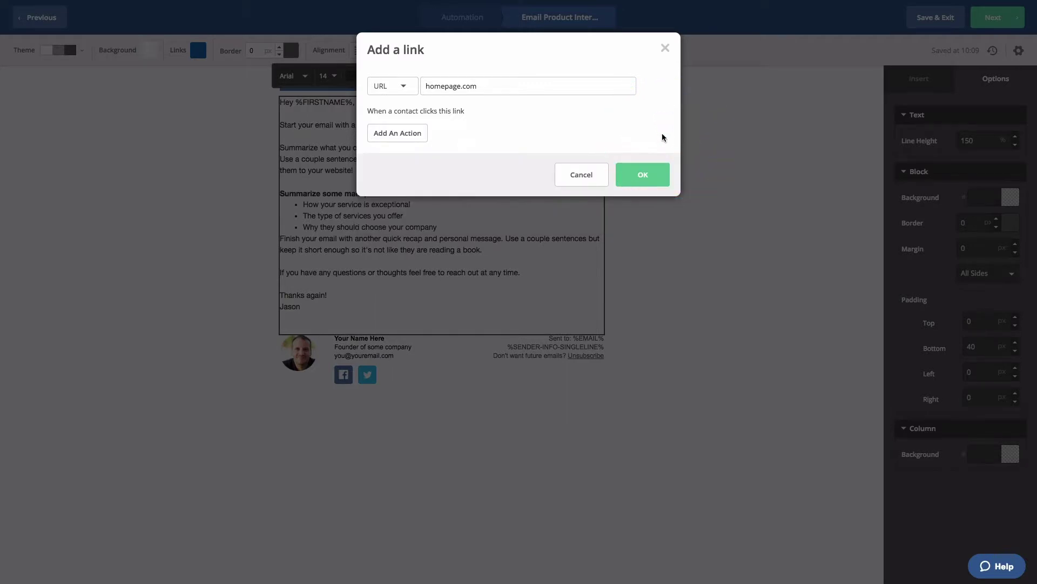
left_click(646, 173)
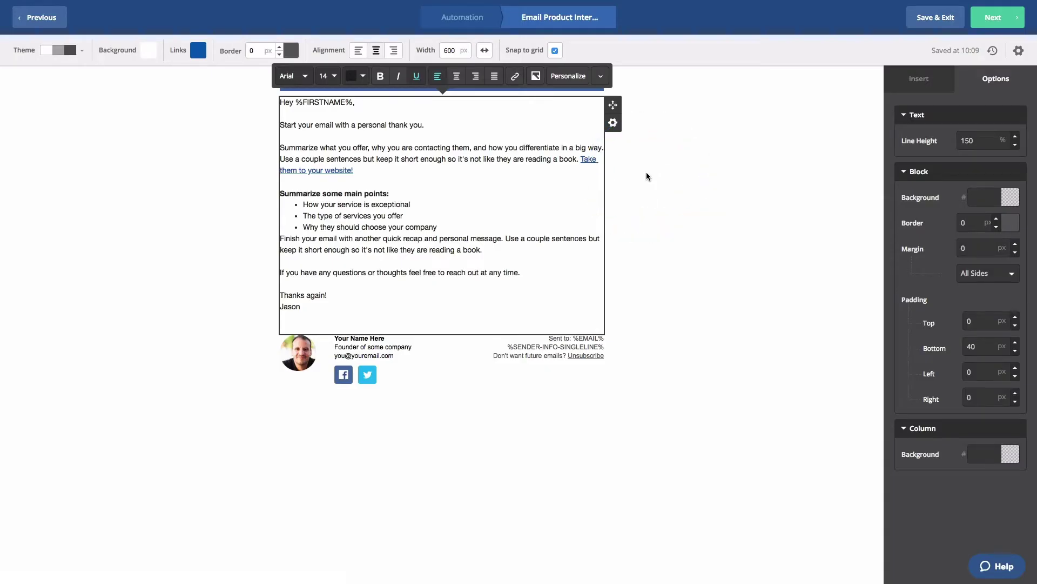
left_click(930, 18)
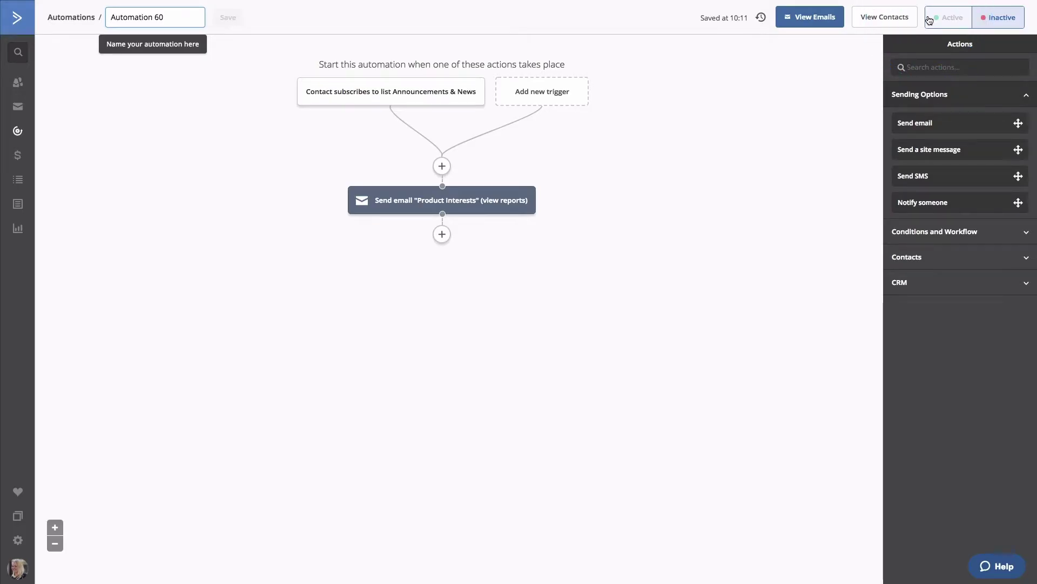
left_click(442, 234)
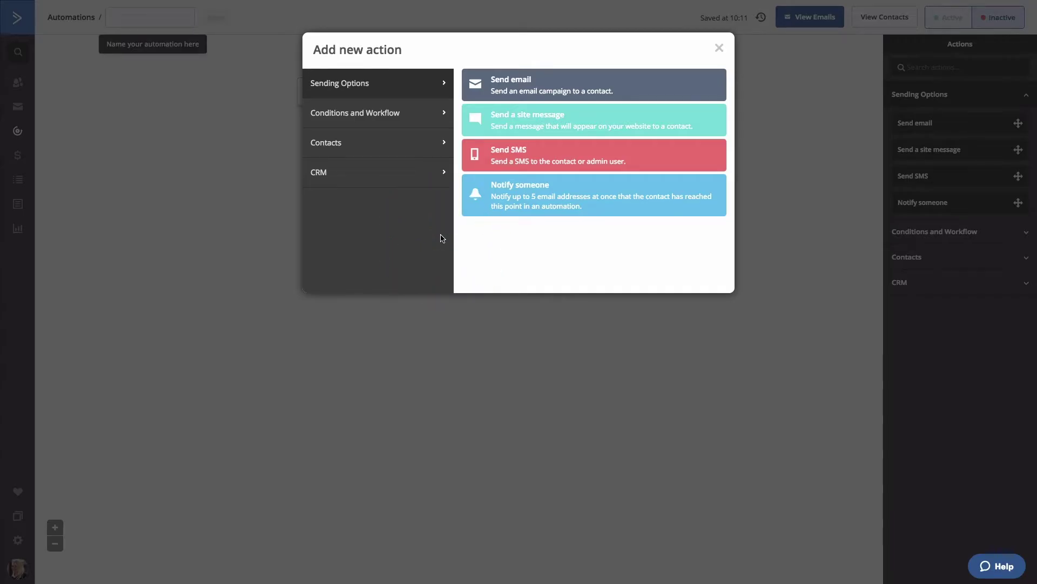
Step: Add a wait step that holds until the contact has opened Product Interests
left_click(396, 113)
left_click(521, 88)
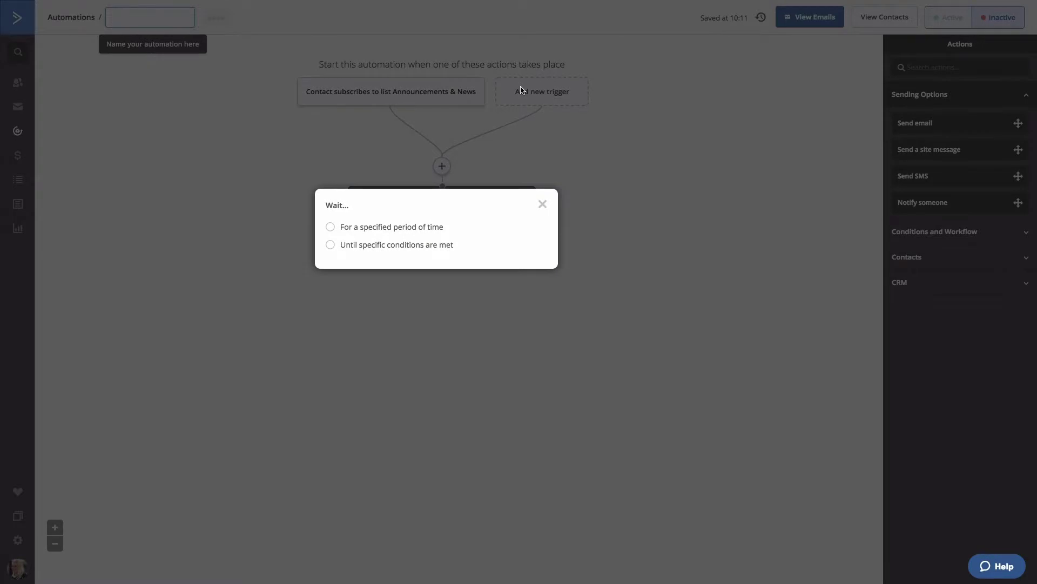
left_click(422, 247)
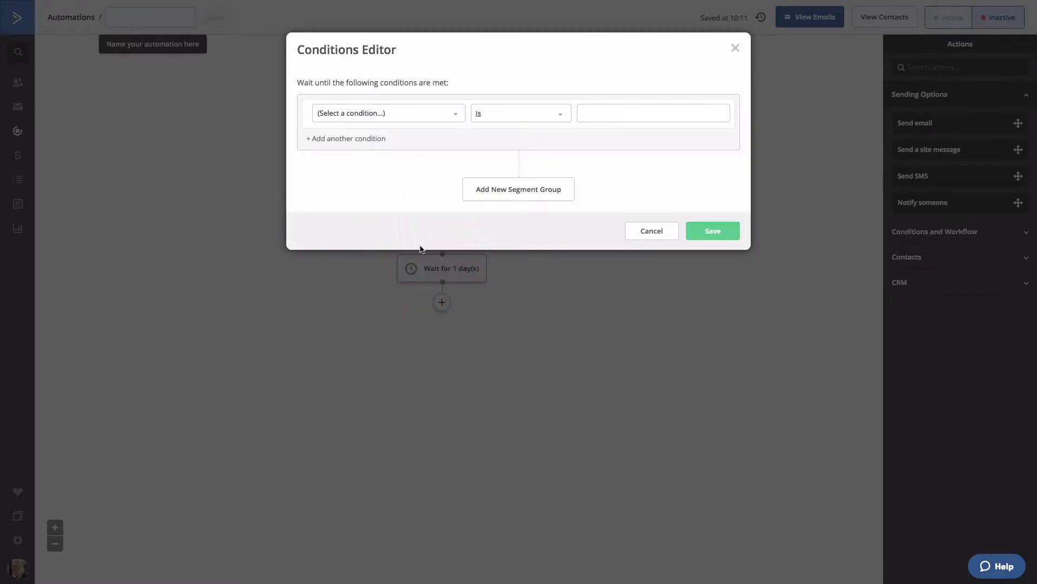
left_click(419, 113)
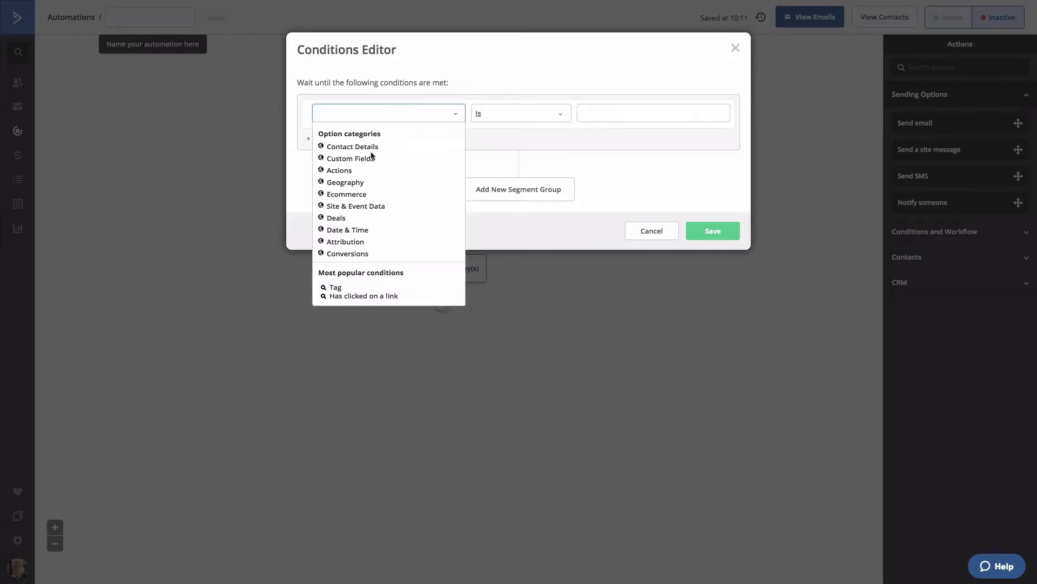
left_click(340, 171)
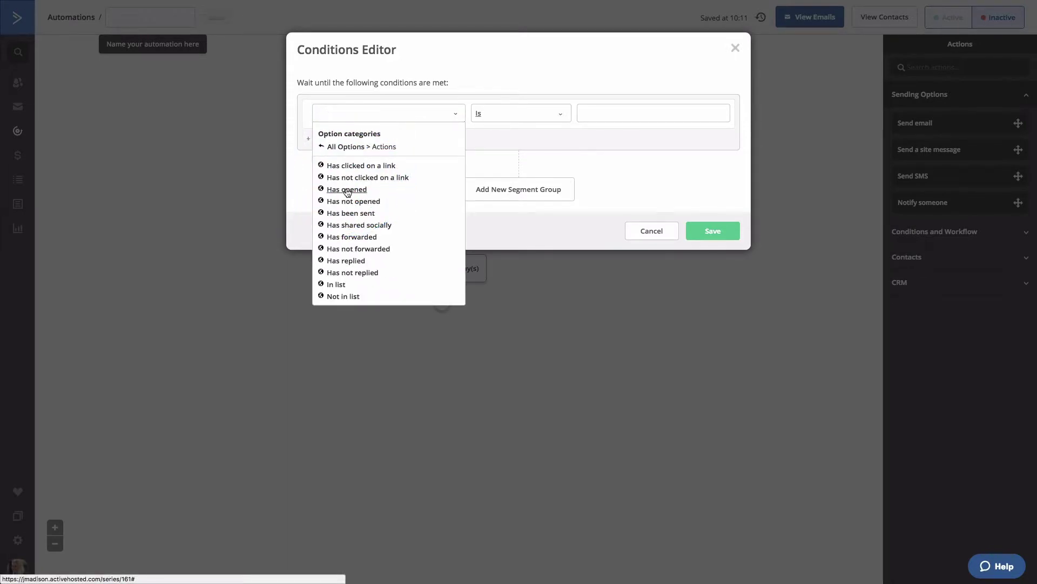
left_click(347, 190)
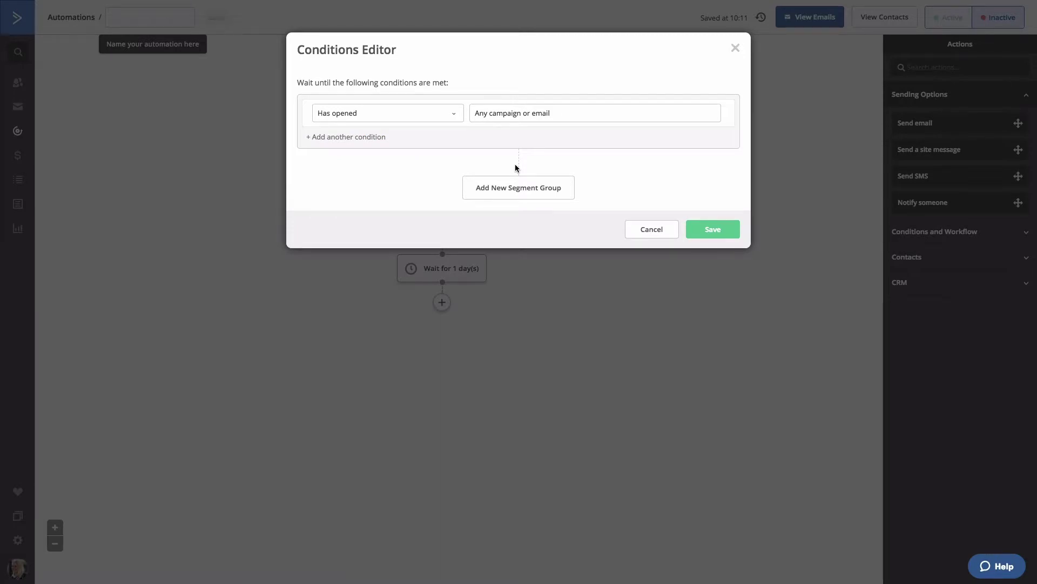
left_click(550, 113)
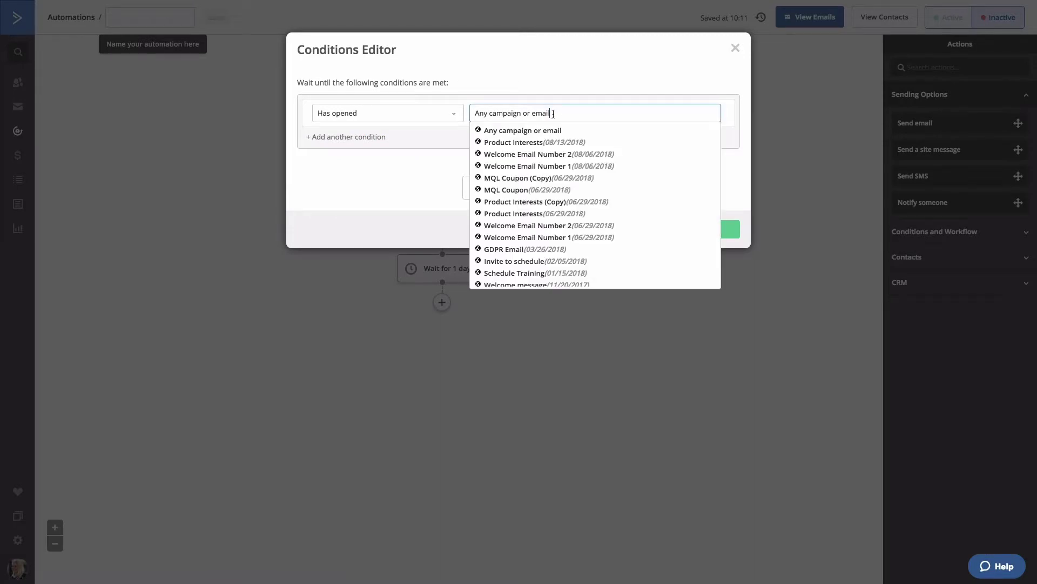
left_click(536, 141)
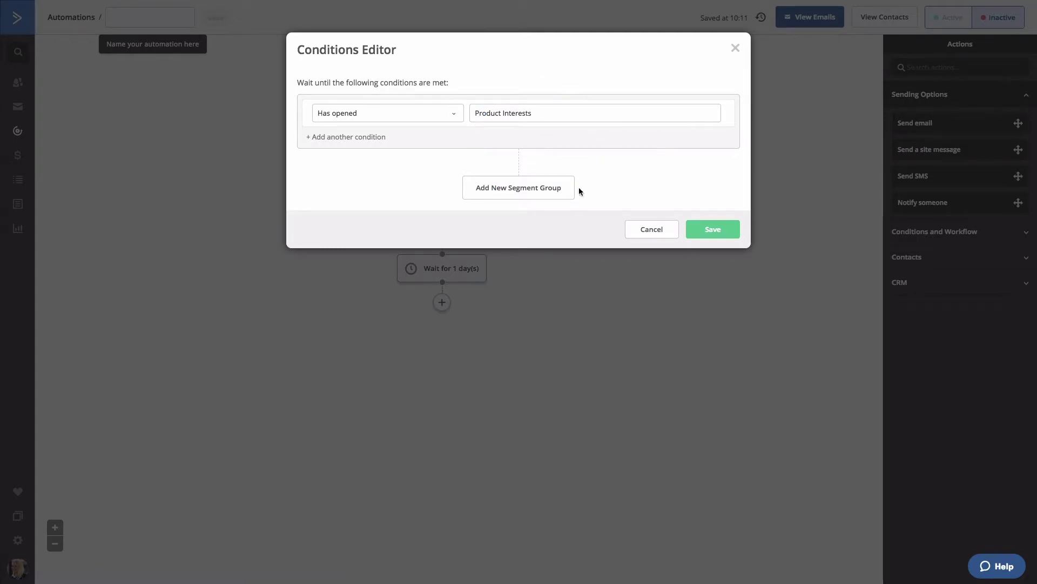
left_click(711, 232)
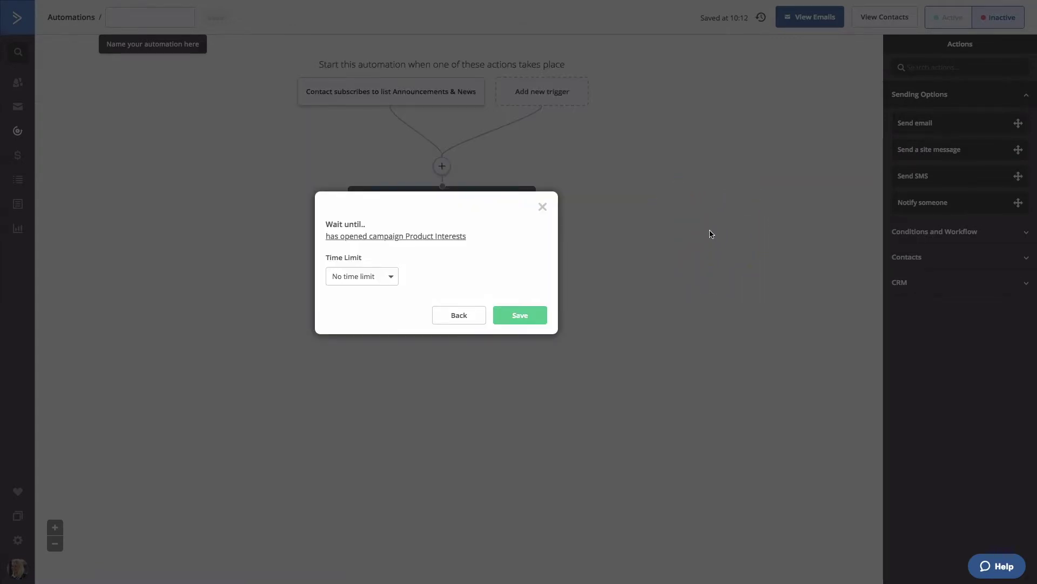
Step: Cap the wait at a maximum of 1 week
left_click(391, 276)
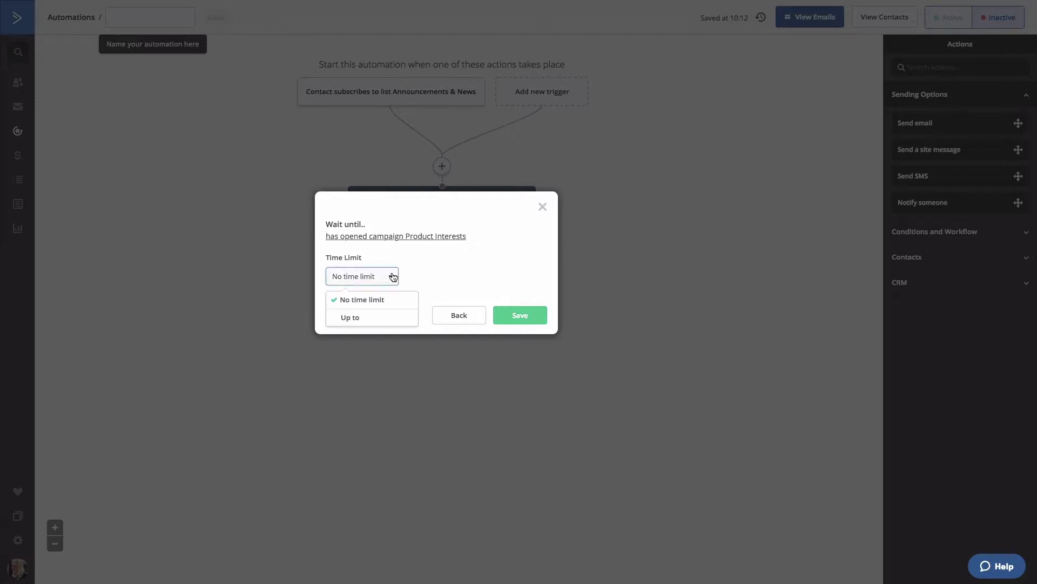
left_click(370, 319)
left_click(433, 284)
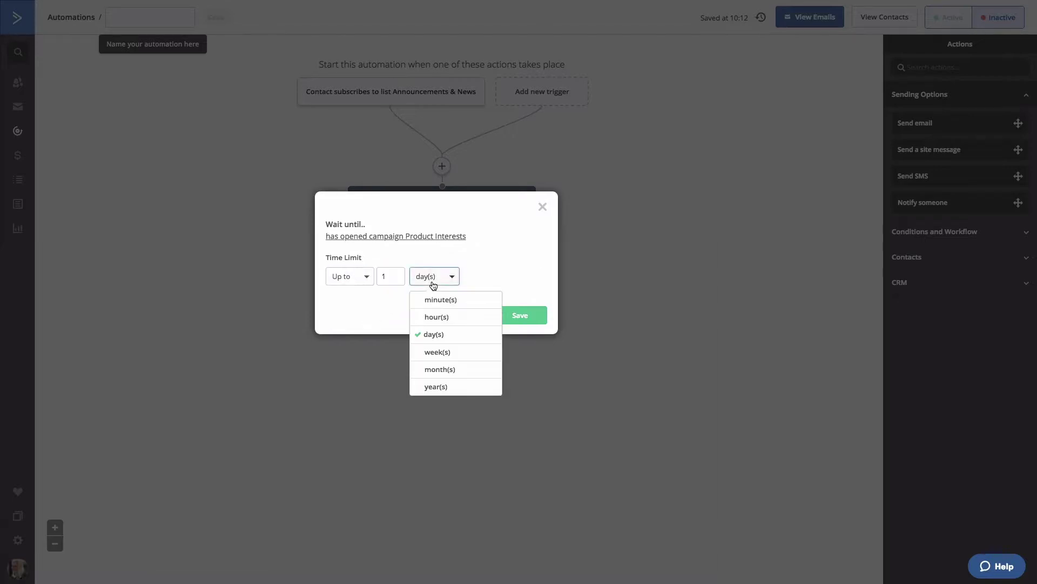
left_click(436, 352)
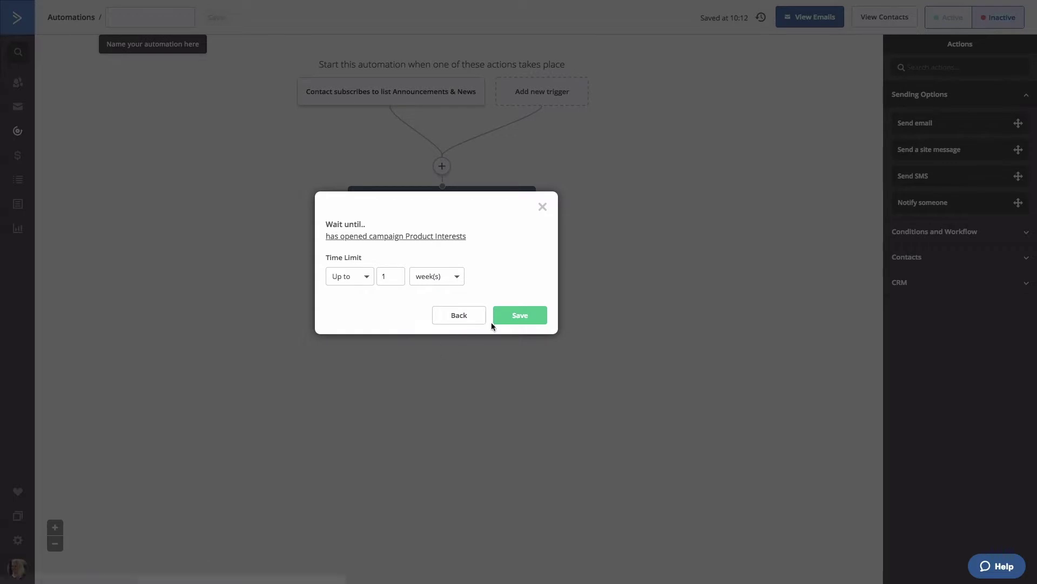
left_click(517, 316)
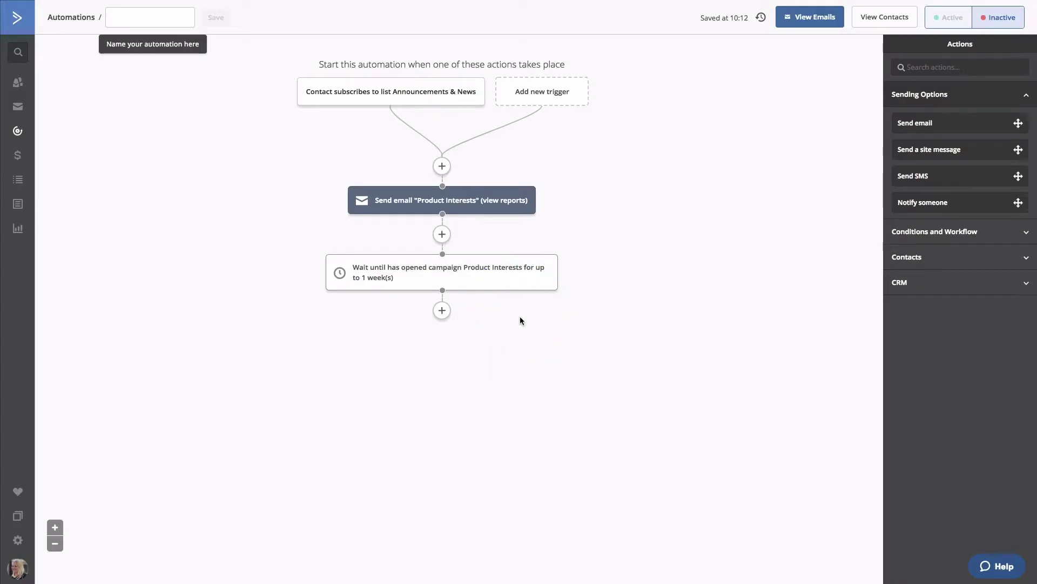
left_click(443, 311)
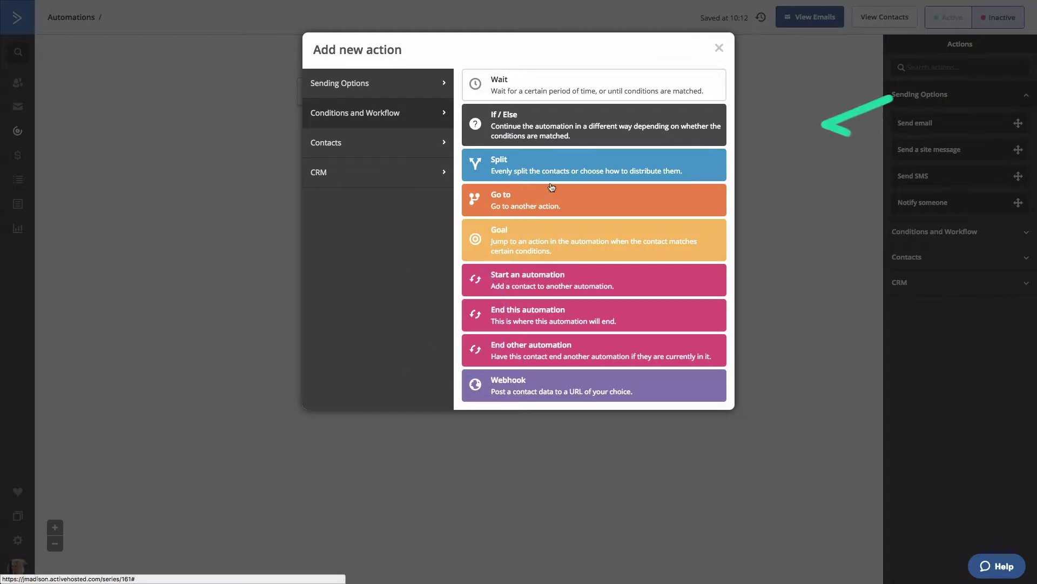
left_click(574, 137)
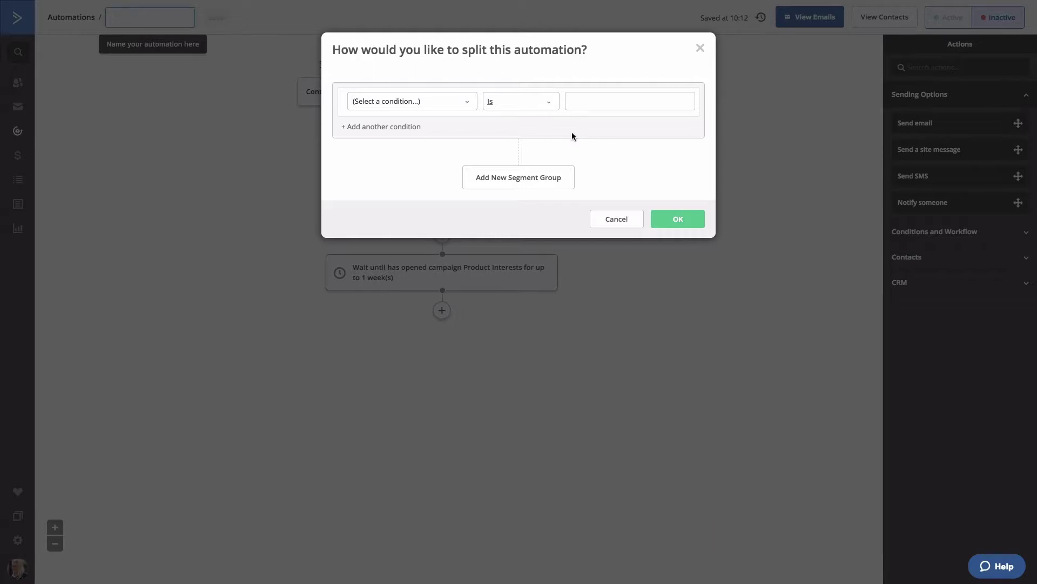
left_click(456, 101)
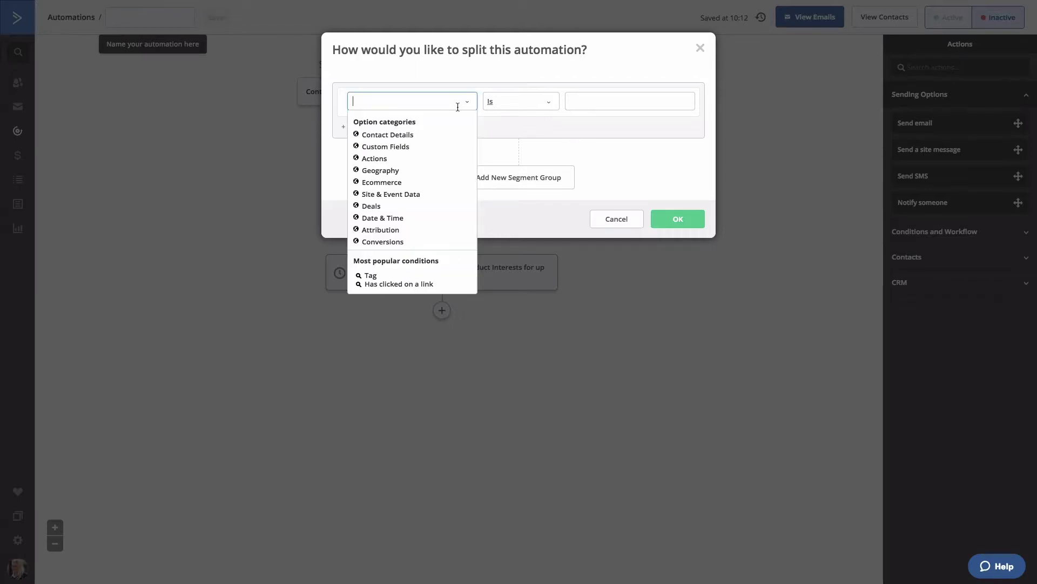
left_click(390, 158)
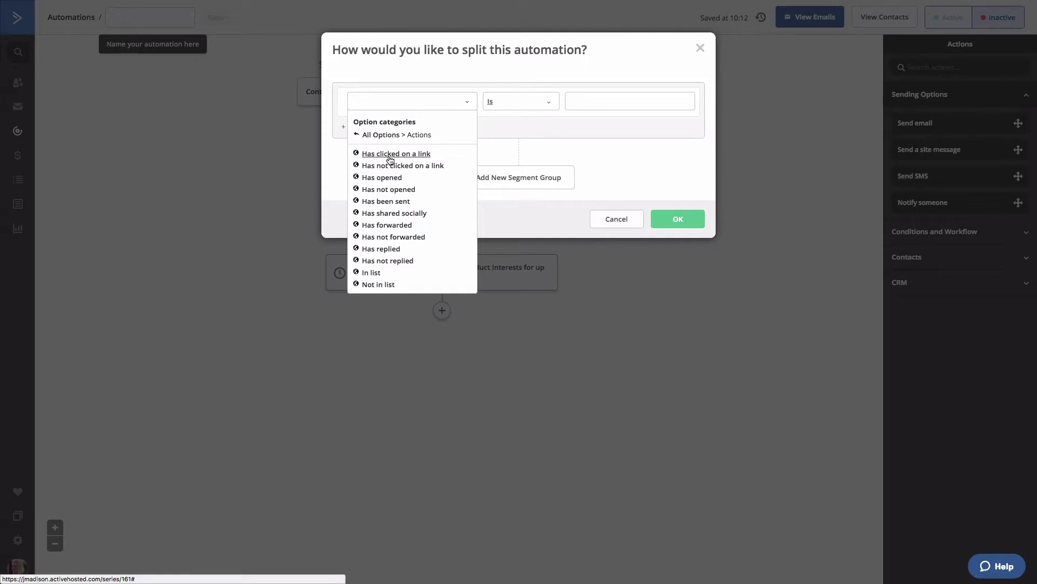
left_click(390, 156)
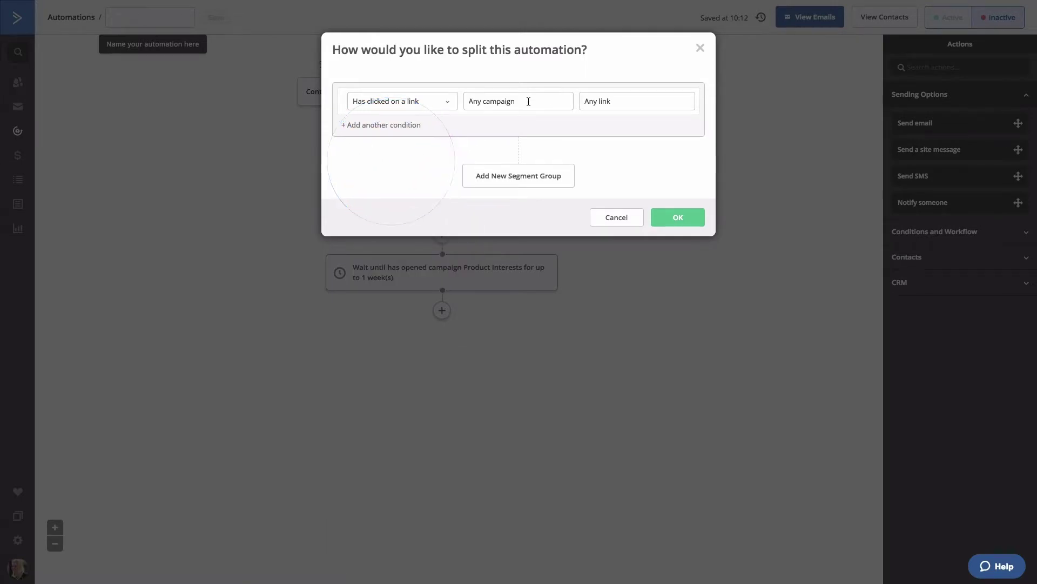
left_click(528, 102)
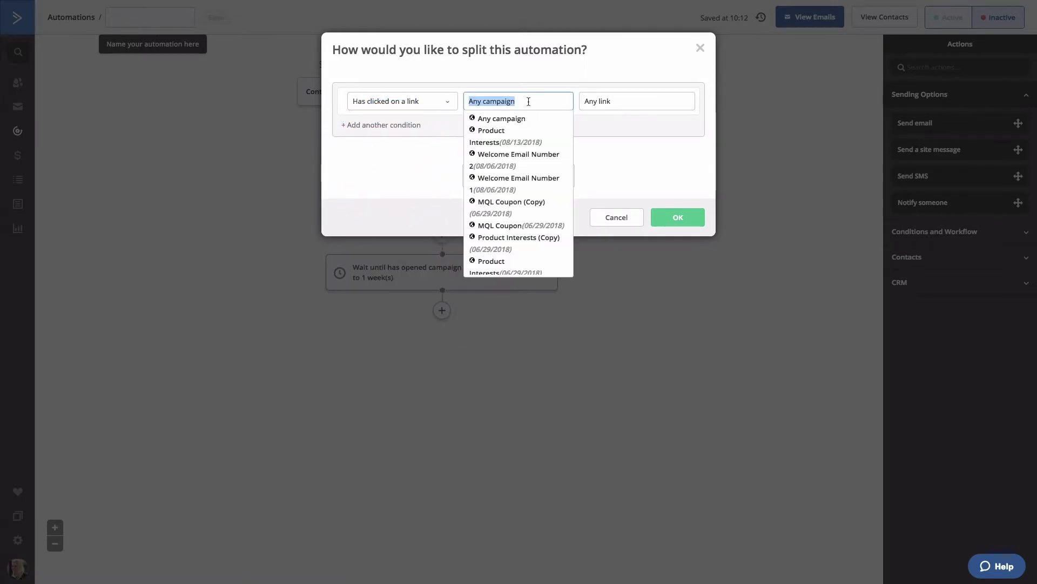
left_click(496, 138)
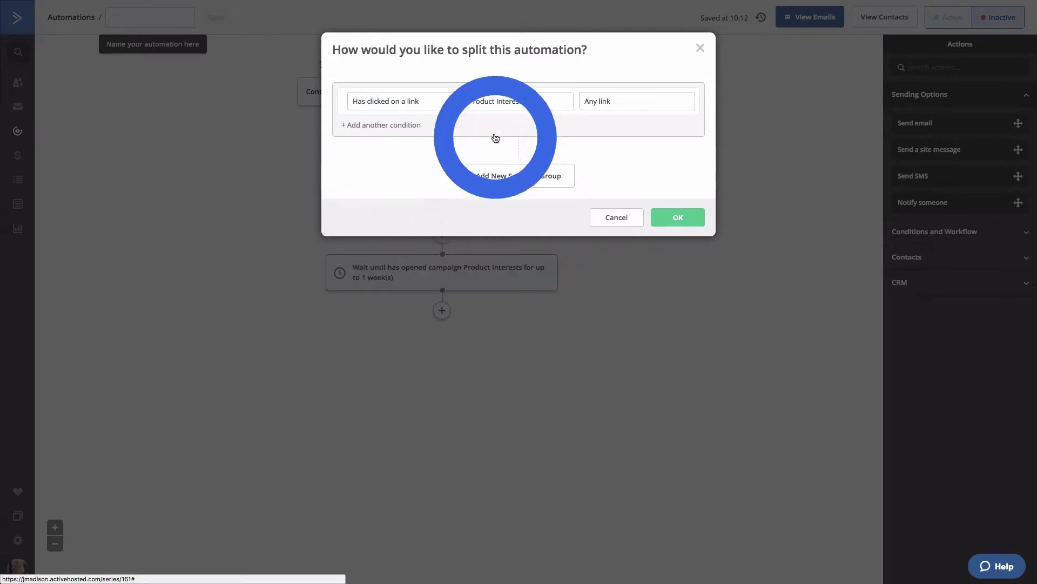
left_click(651, 104)
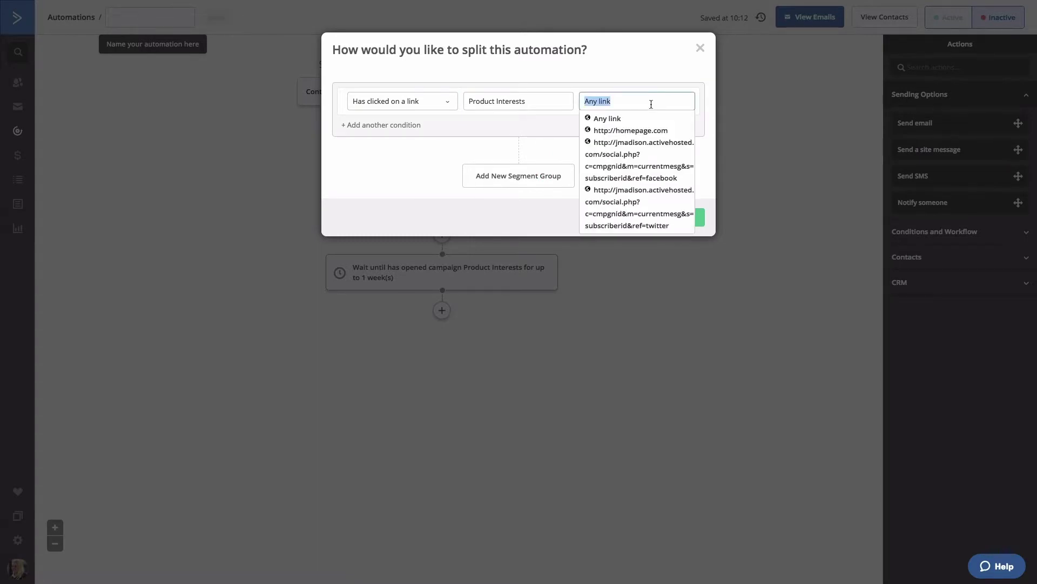
left_click(628, 131)
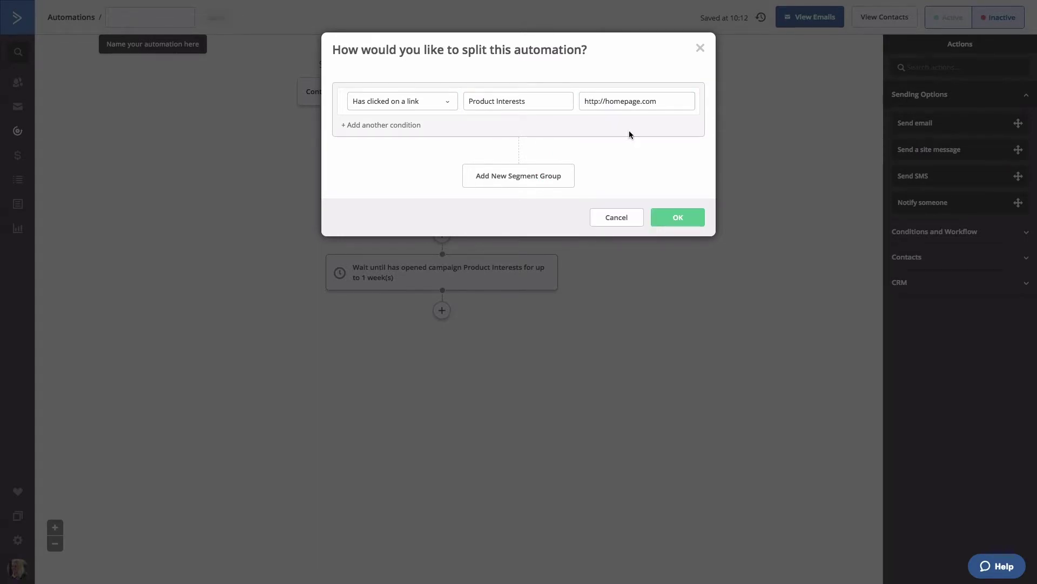
left_click(679, 218)
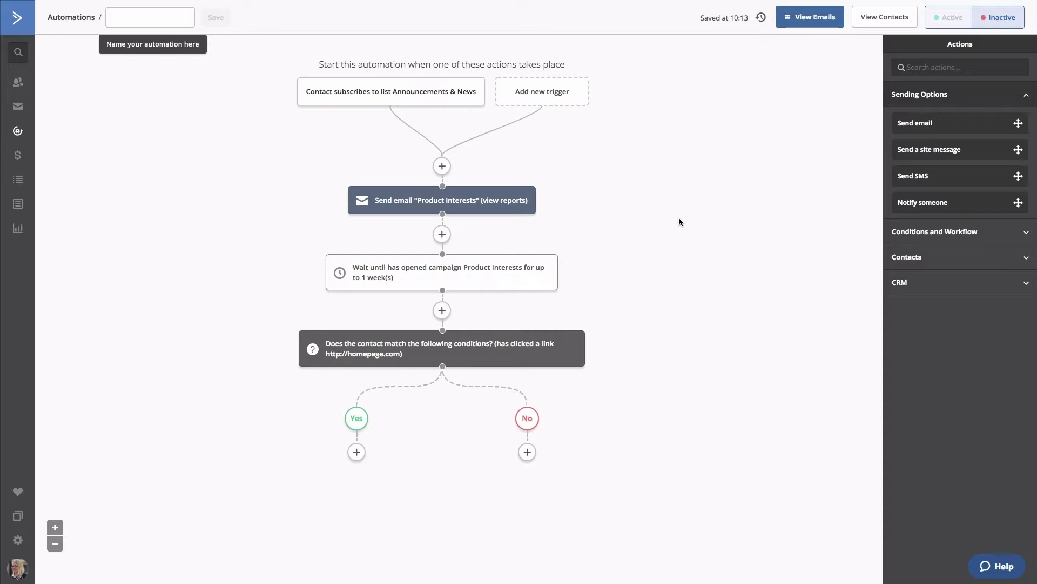
Step: Add an Add tag step with the tag MQL on the split's Yes branch
left_click(356, 452)
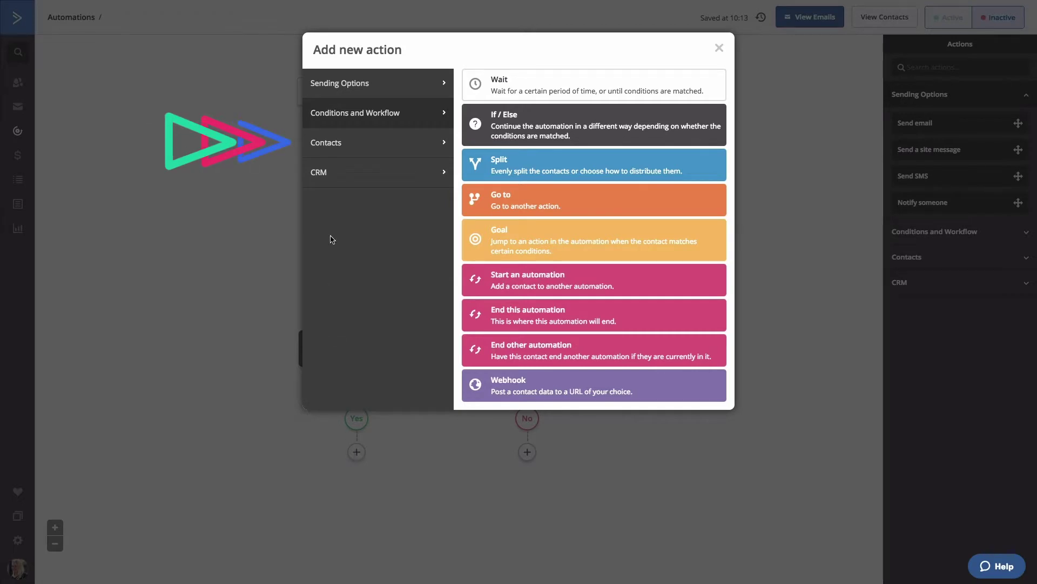
left_click(373, 147)
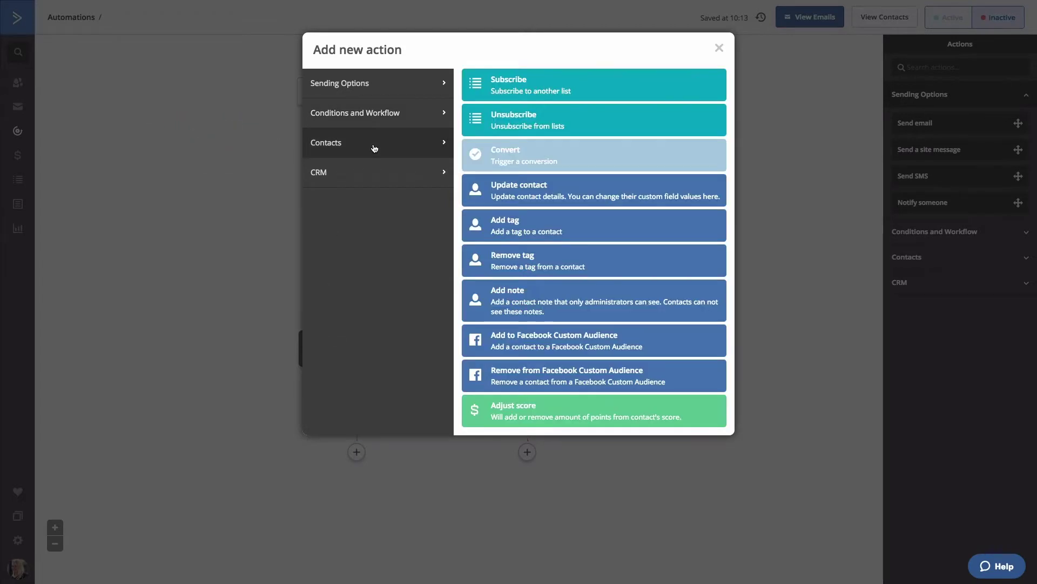
left_click(551, 234)
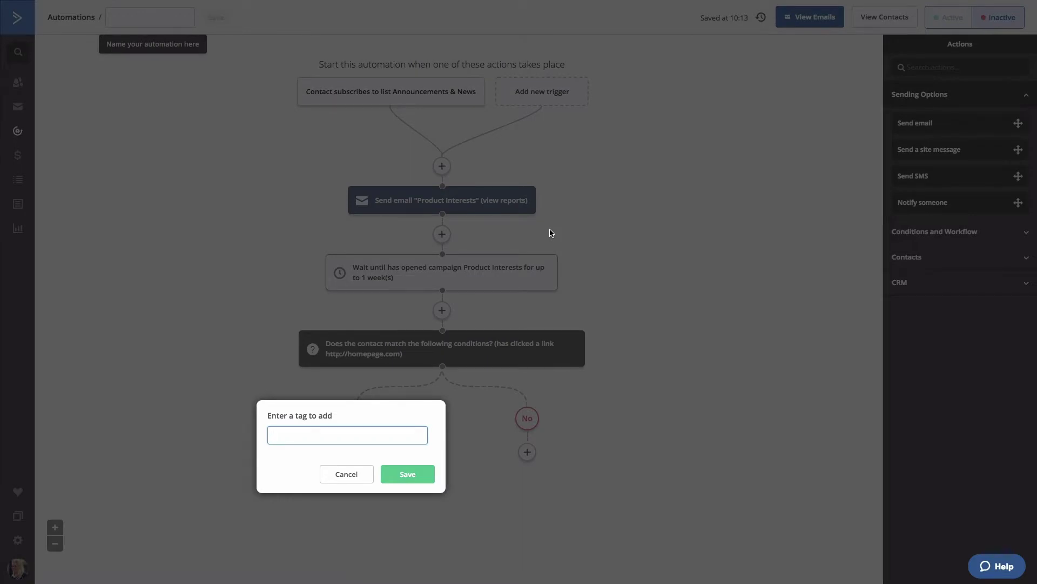
type("MQL")
left_click(407, 474)
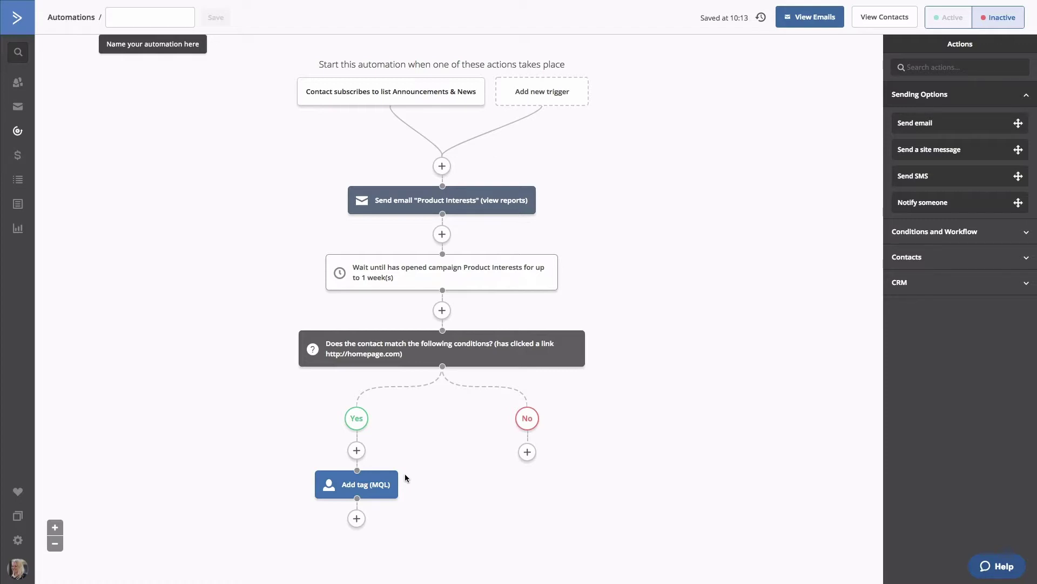
Step: Add a Send email step on the No branch using an editable copy of Product Interests
left_click(527, 453)
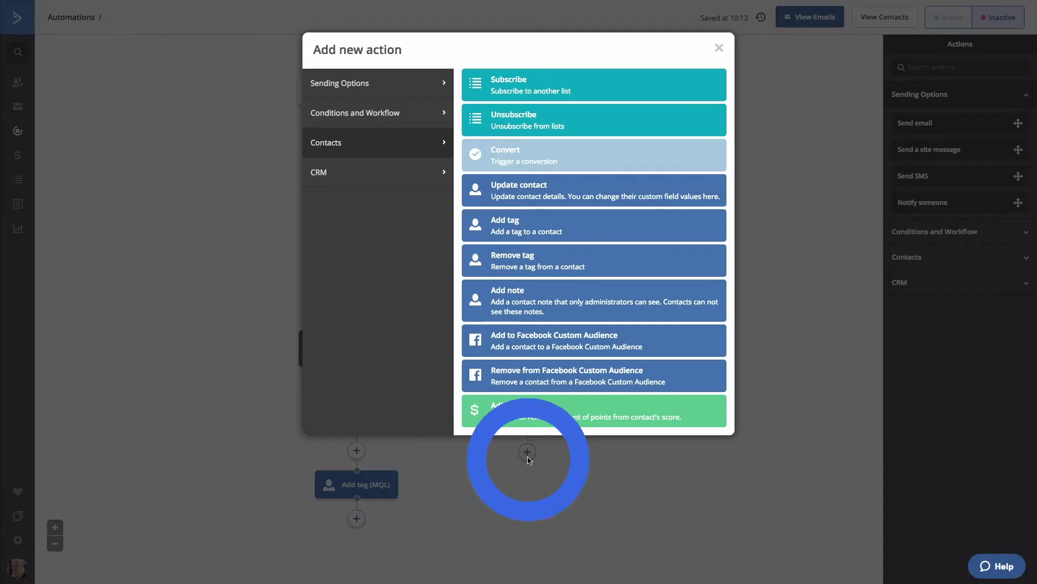
left_click(387, 86)
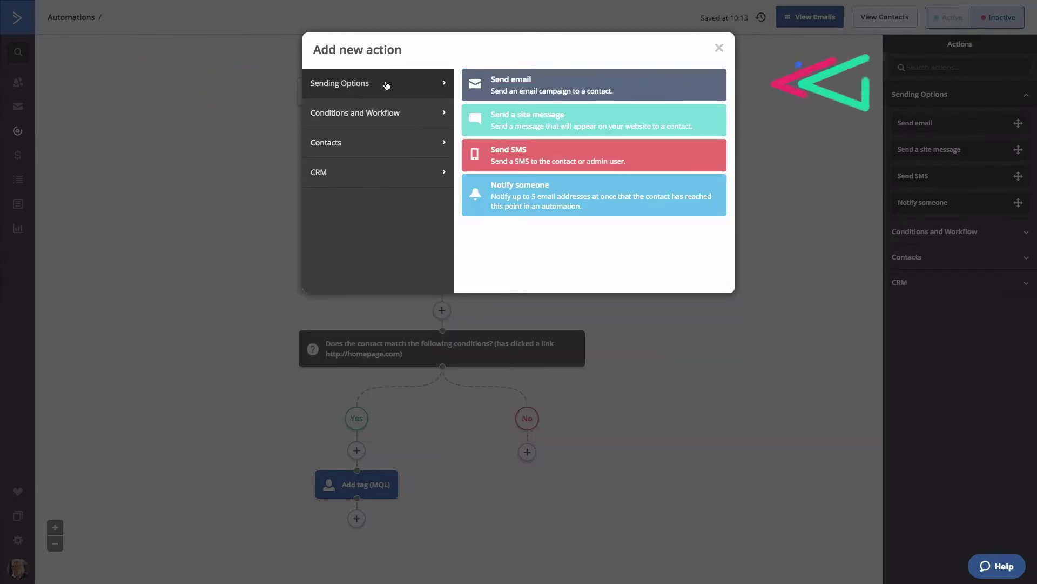
left_click(553, 80)
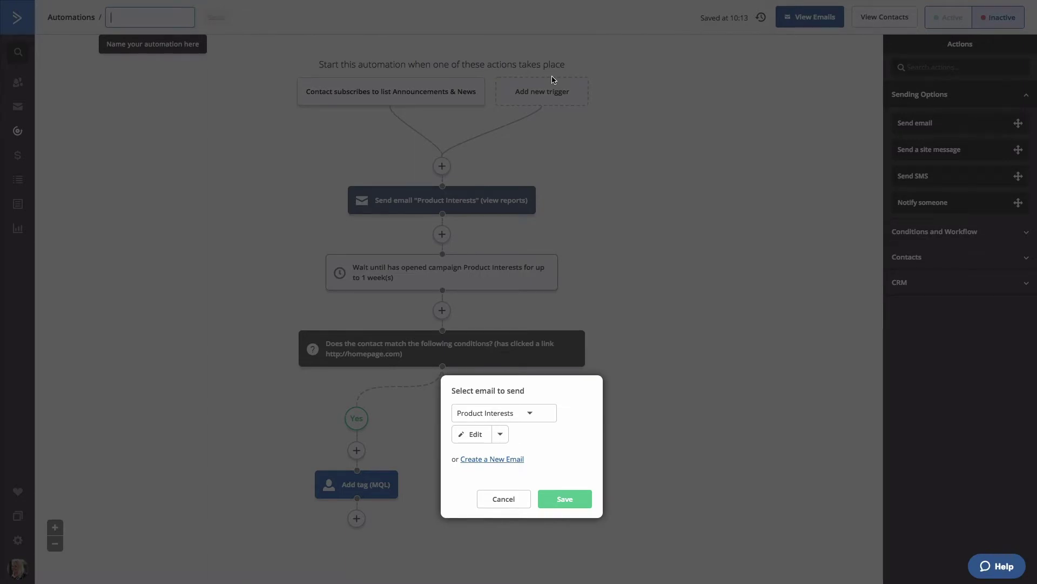
left_click(499, 434)
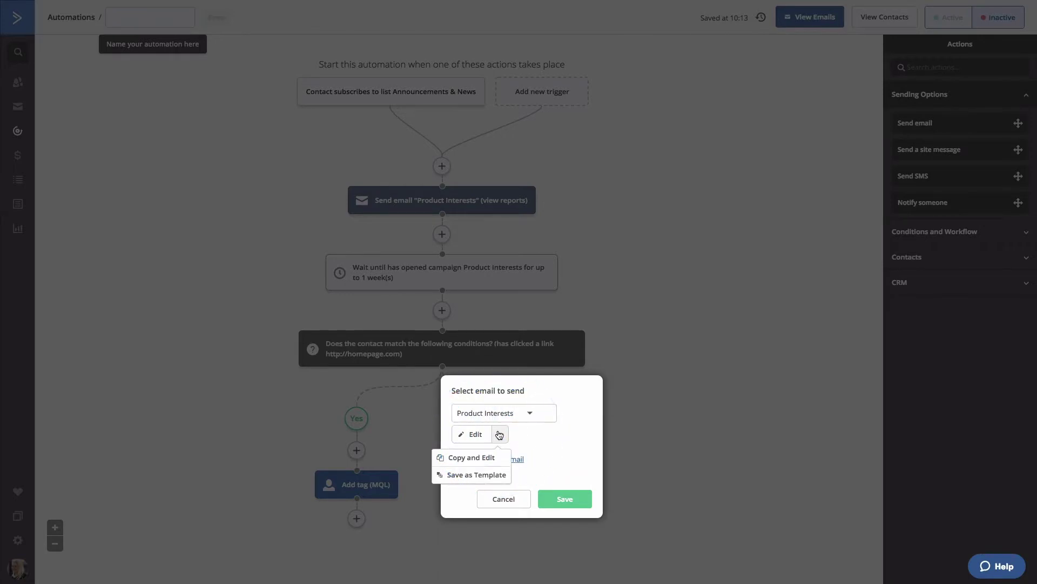
left_click(488, 458)
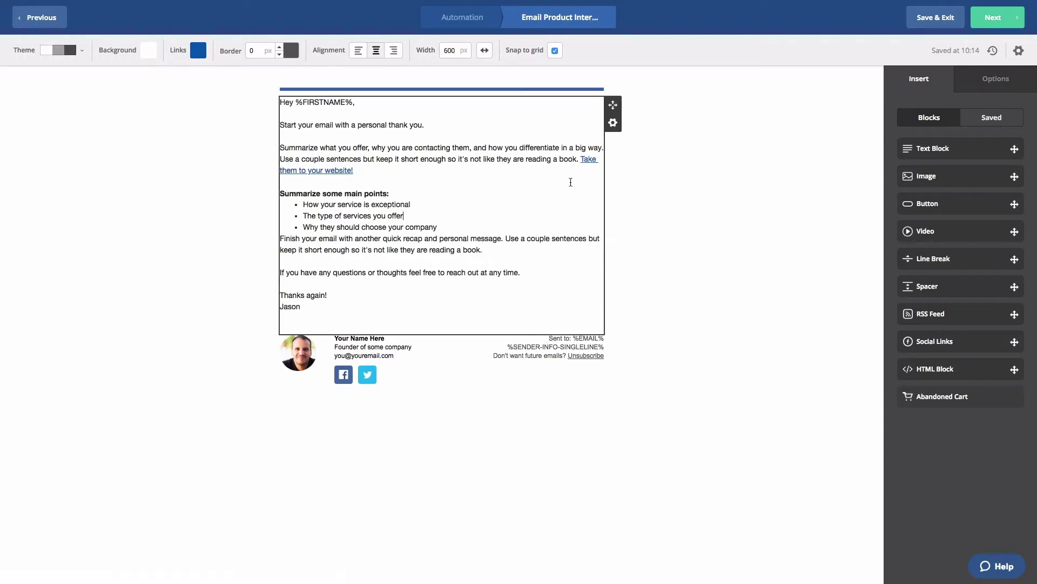
Step: Delete the 'Take them to your website!' link sentence from the email body
left_click(584, 170)
left_click_drag(585, 171, 580, 158)
key("BackSpace")
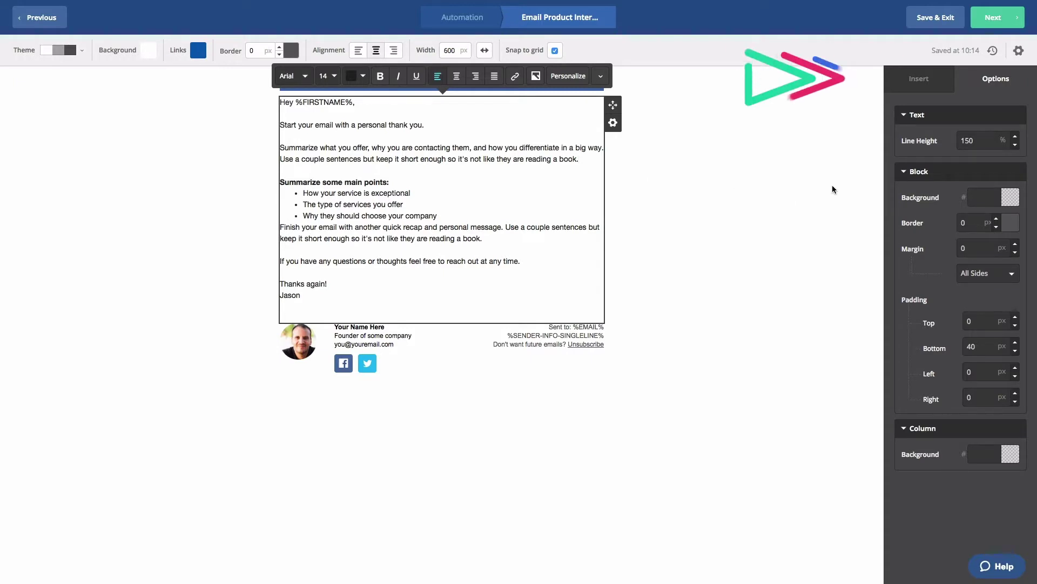
Step: Insert a 'Learn more!' button linking to homepage.com below the body text, then save the email
left_click(925, 84)
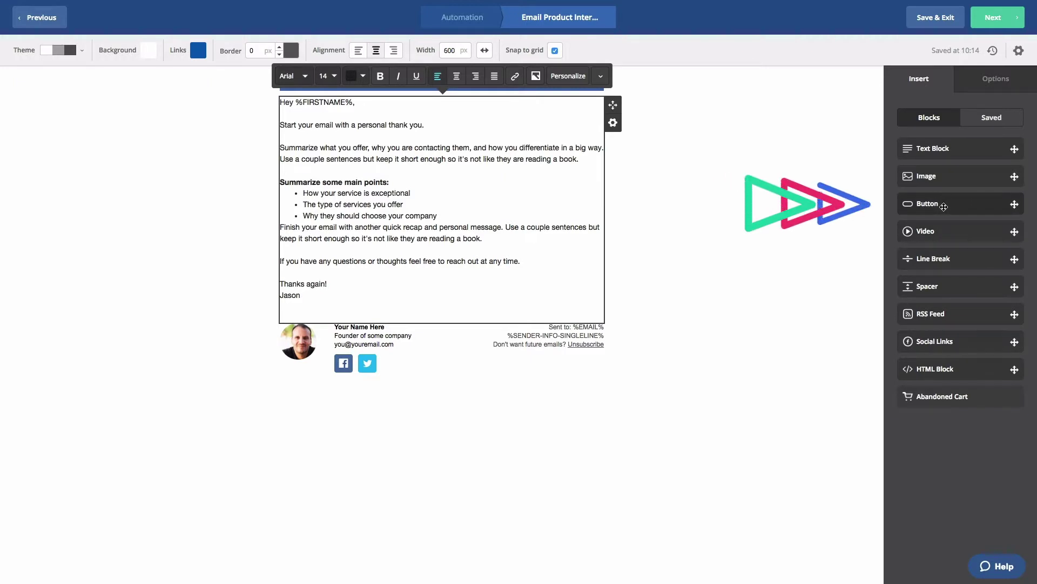
left_click_drag(944, 207, 459, 226)
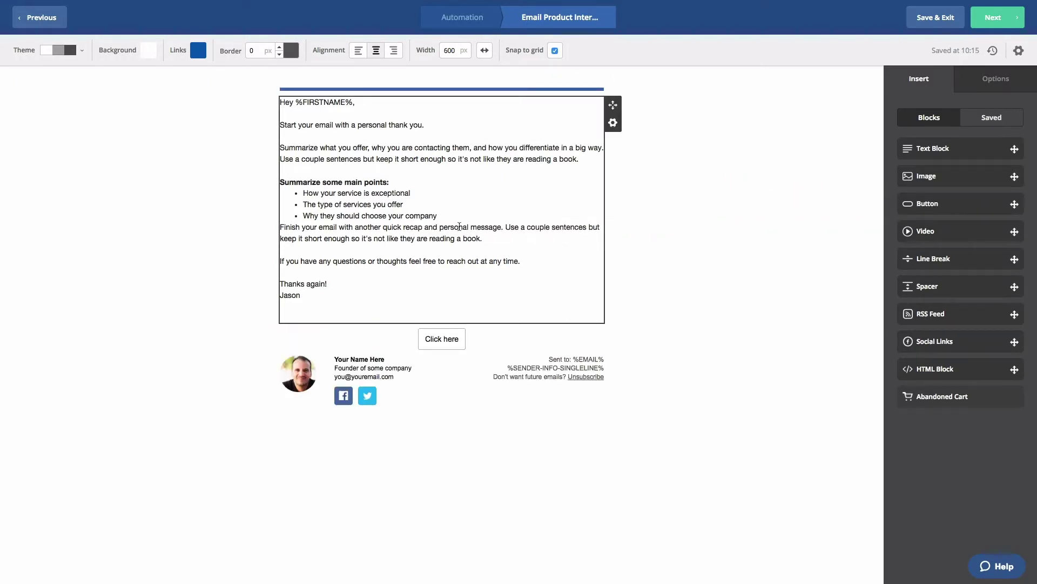
left_click(452, 339)
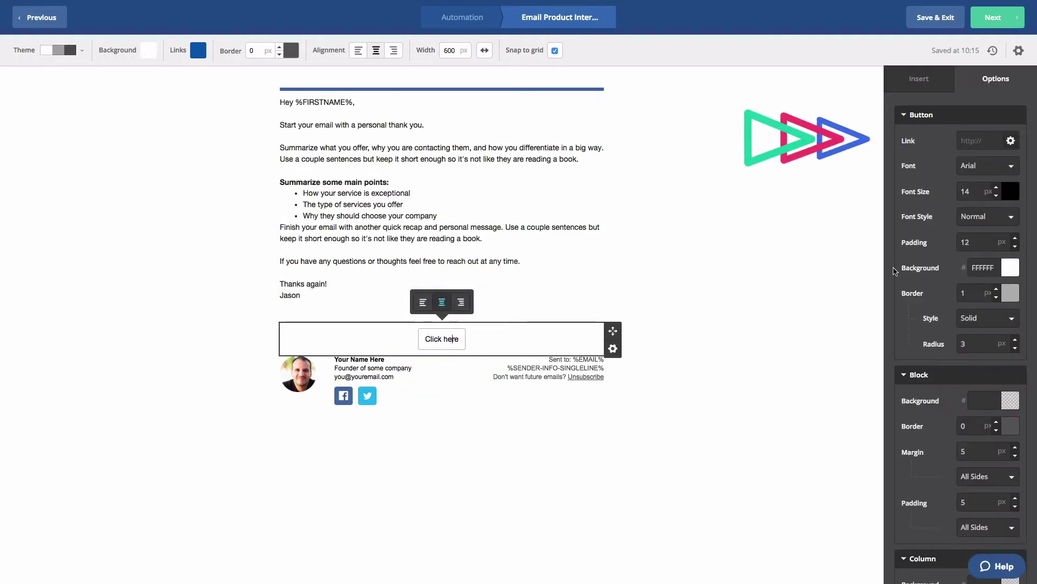
left_click(979, 140)
type("homepage.com")
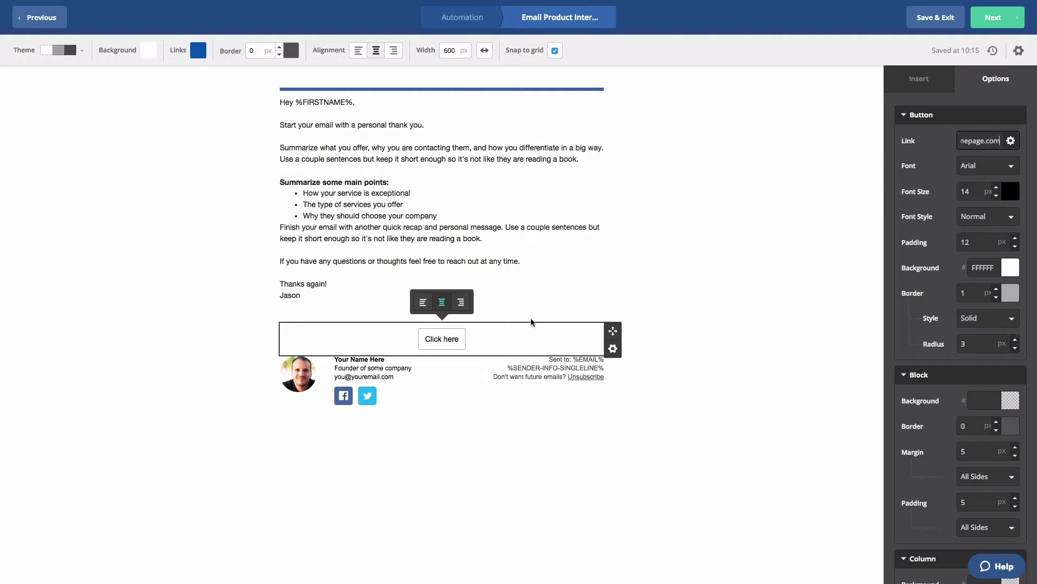
triple_click(442, 339)
type("Learn more!")
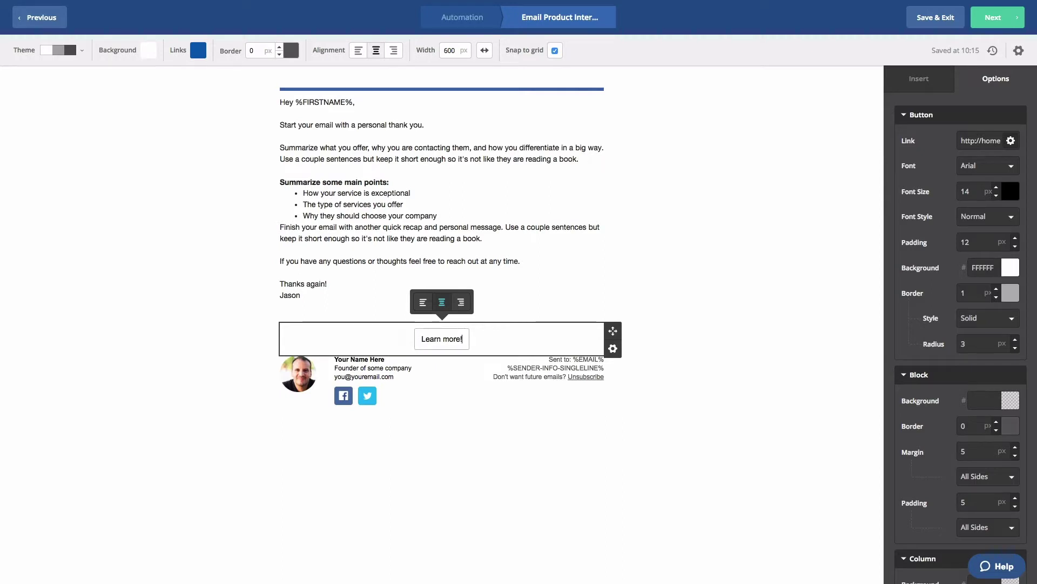
left_click(935, 17)
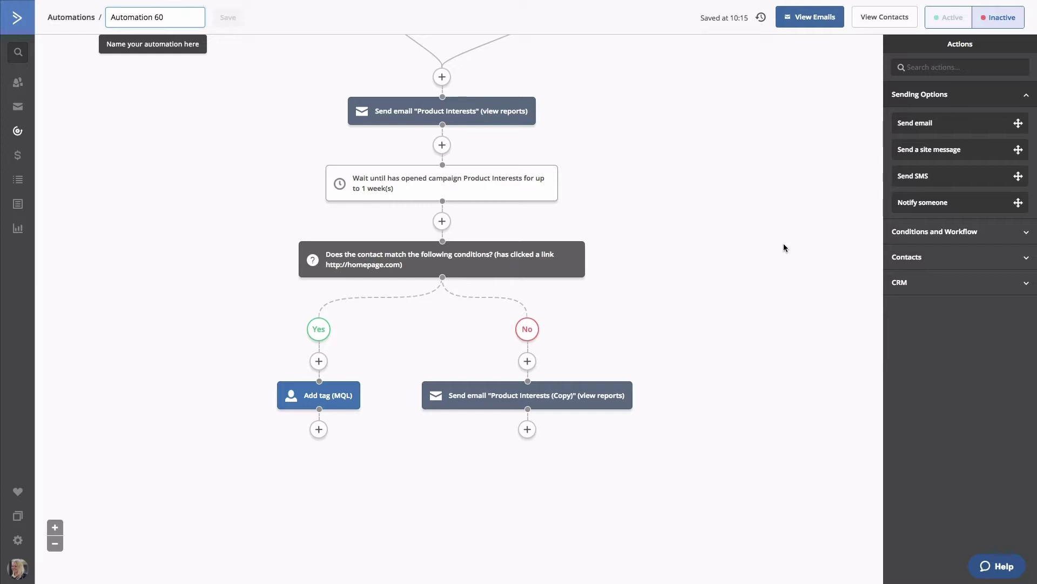
Step: Add a wait step after the No-branch email until the contact has opened Product Interests (Copy)
left_click(528, 430)
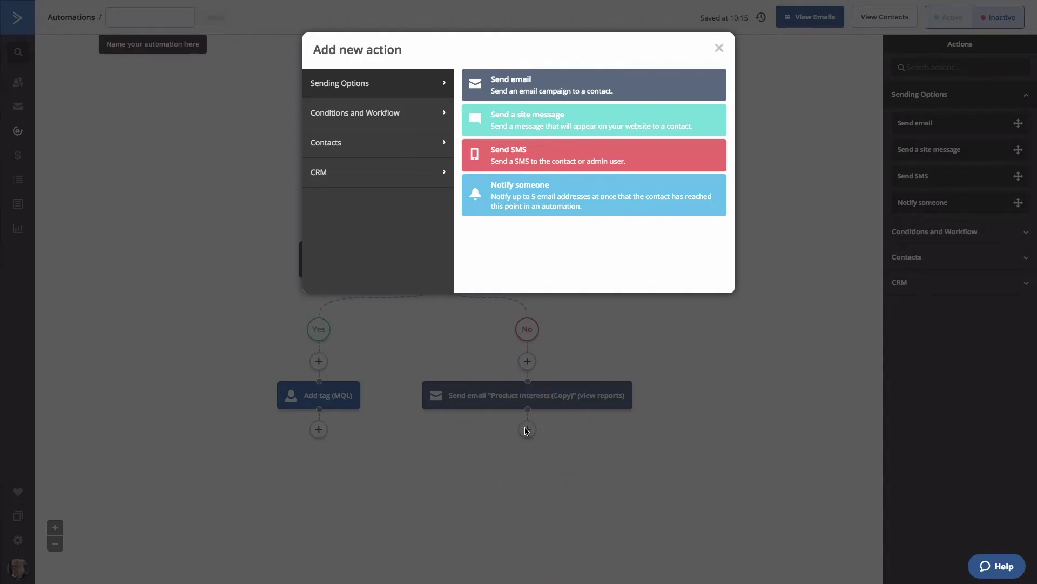
left_click(382, 115)
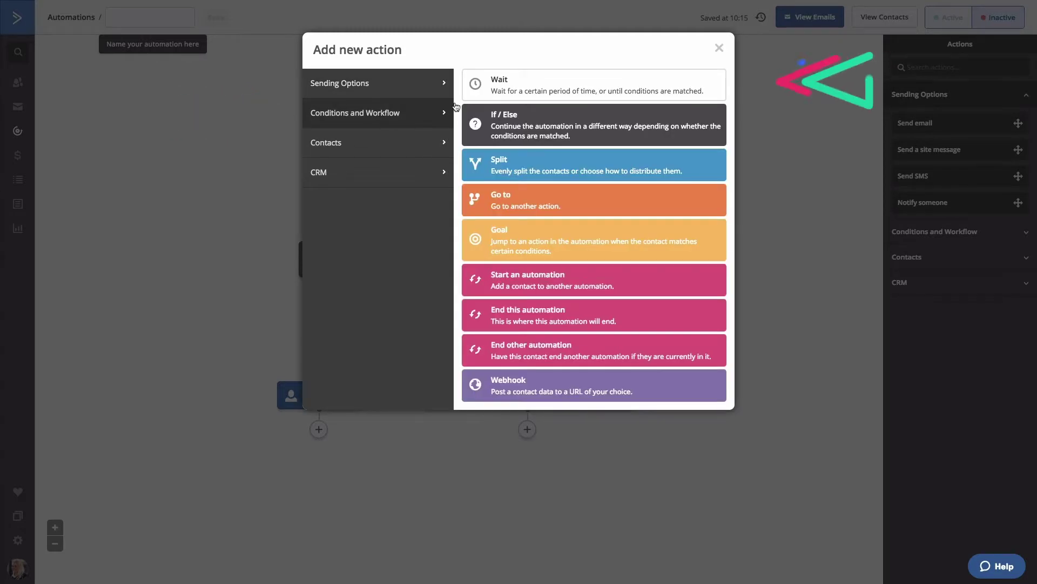
left_click(516, 85)
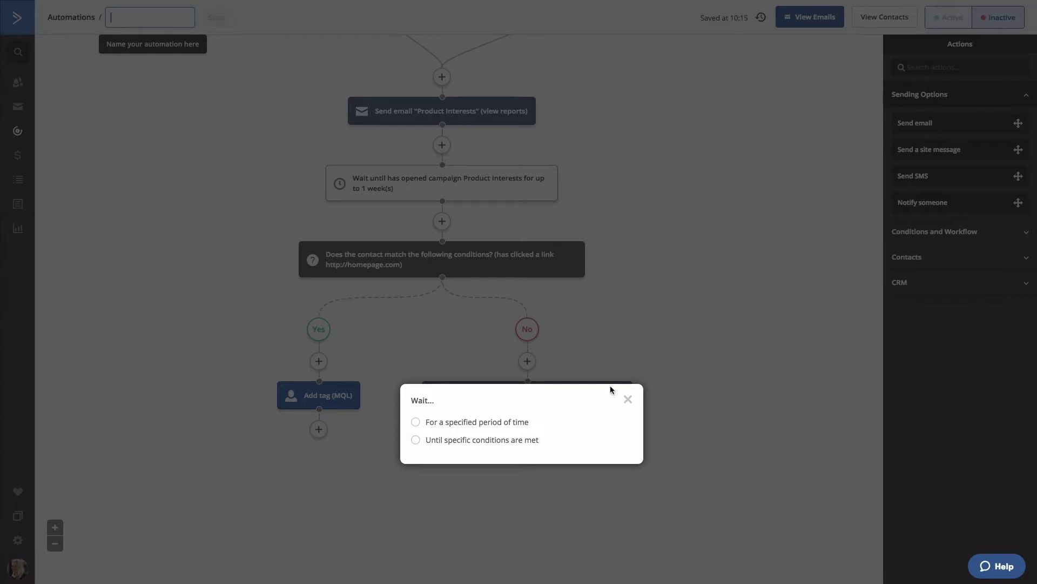
left_click(529, 440)
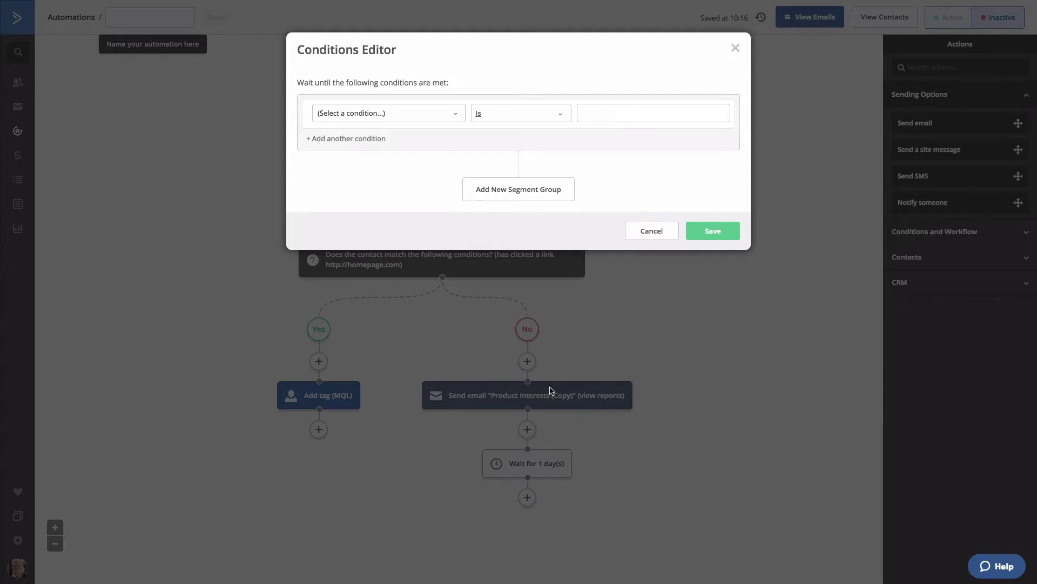
left_click(438, 116)
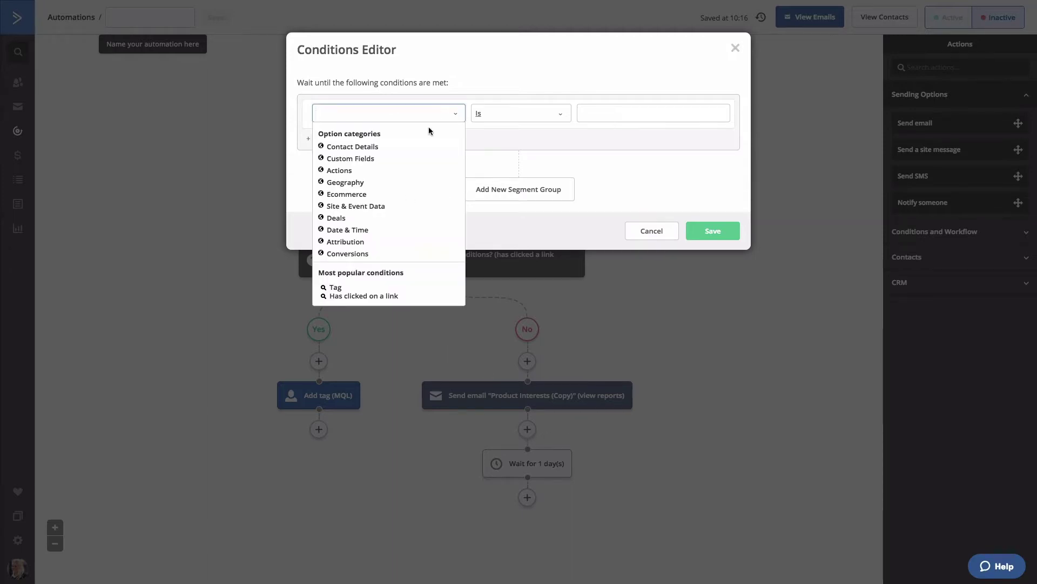
left_click(357, 172)
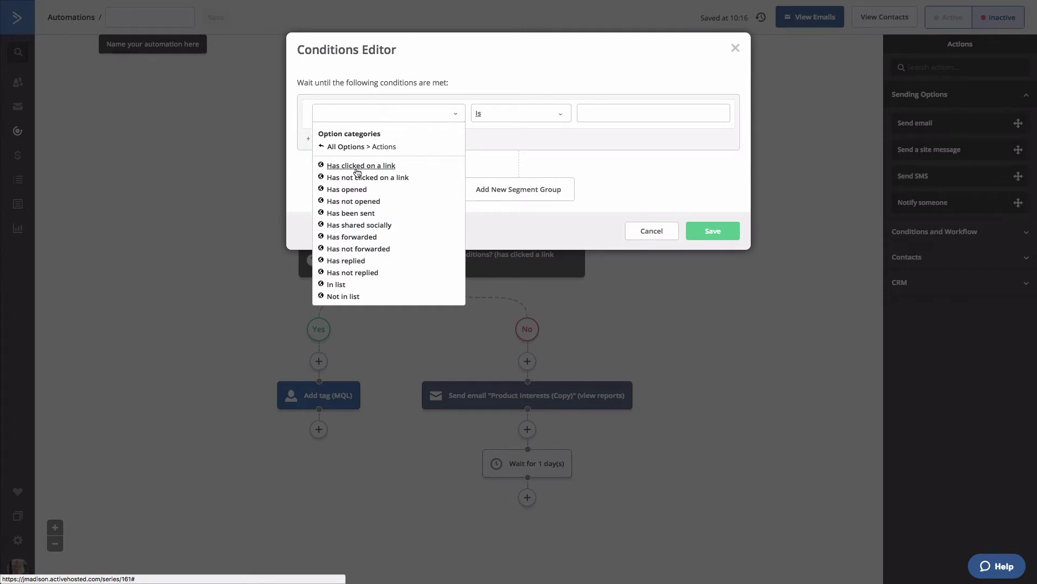
left_click(357, 190)
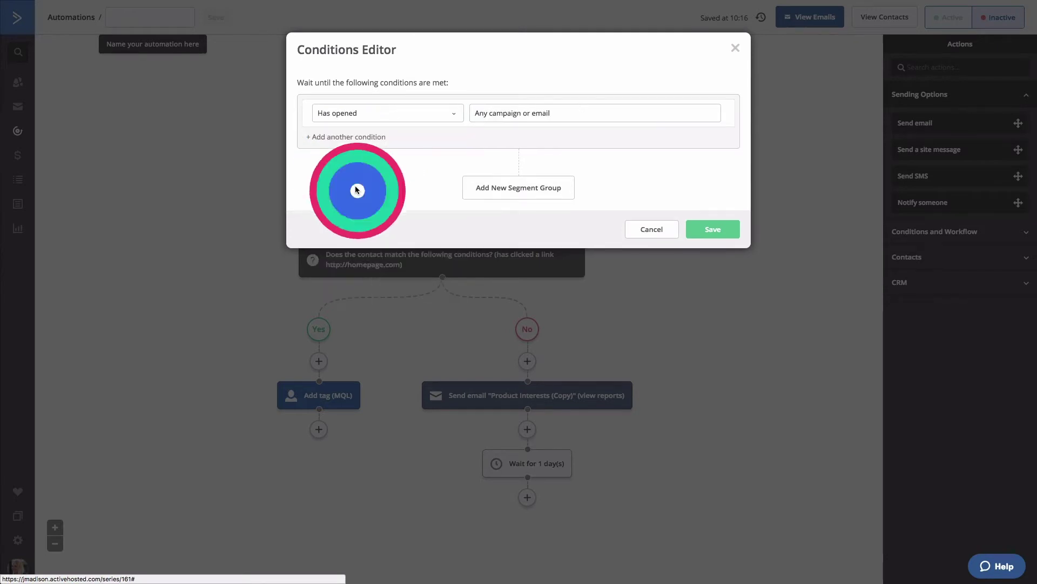
left_click(523, 111)
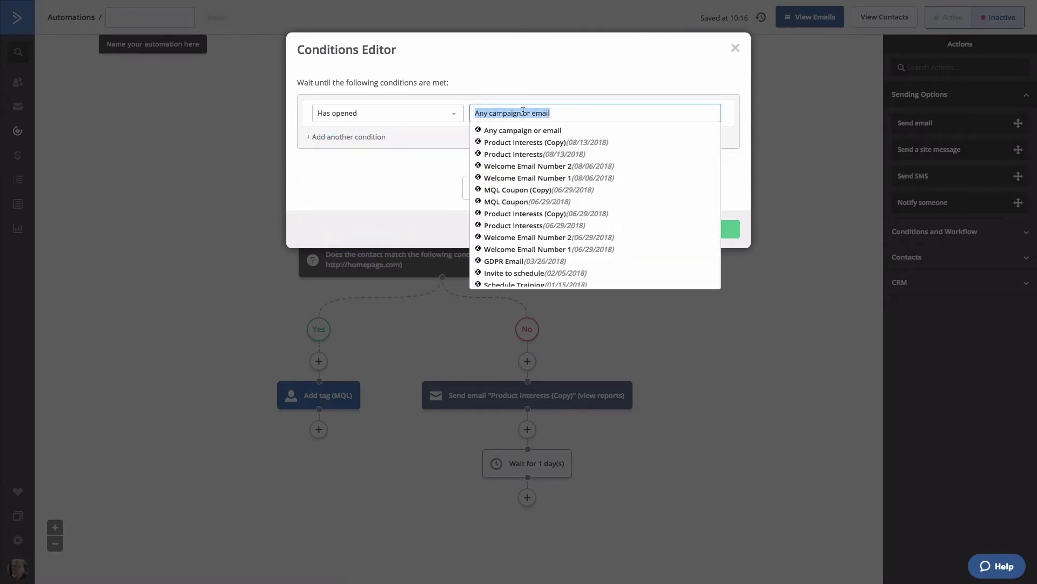
left_click(523, 142)
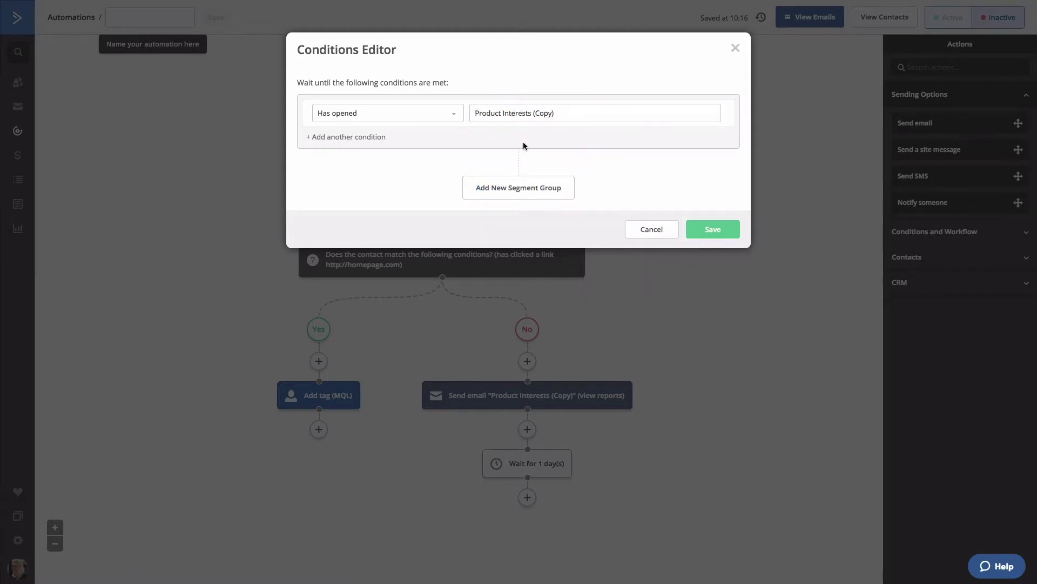
left_click(727, 232)
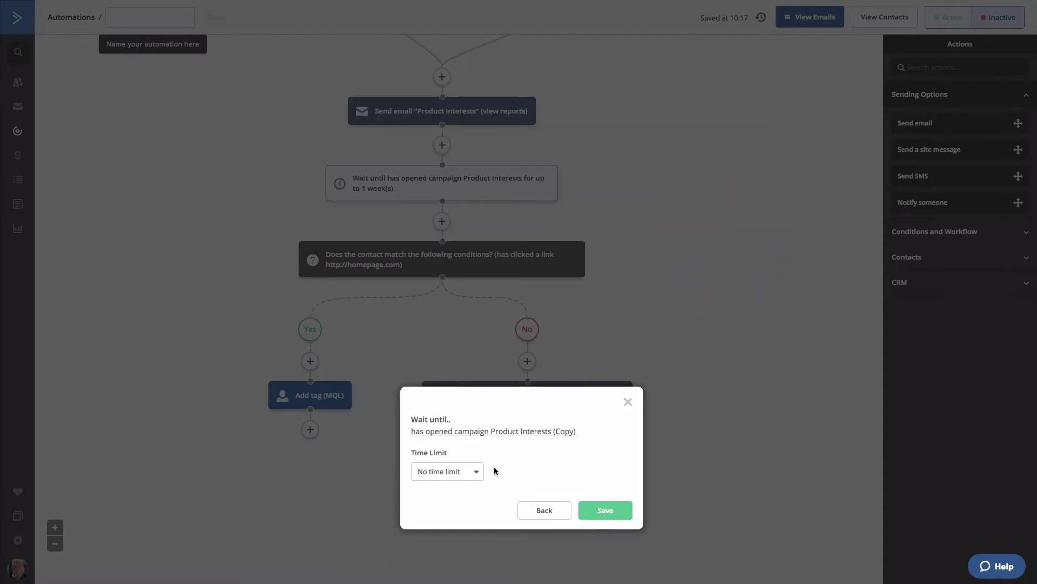
Step: Limit the wait to up to 1 week and save the step
left_click(476, 476)
left_click(466, 512)
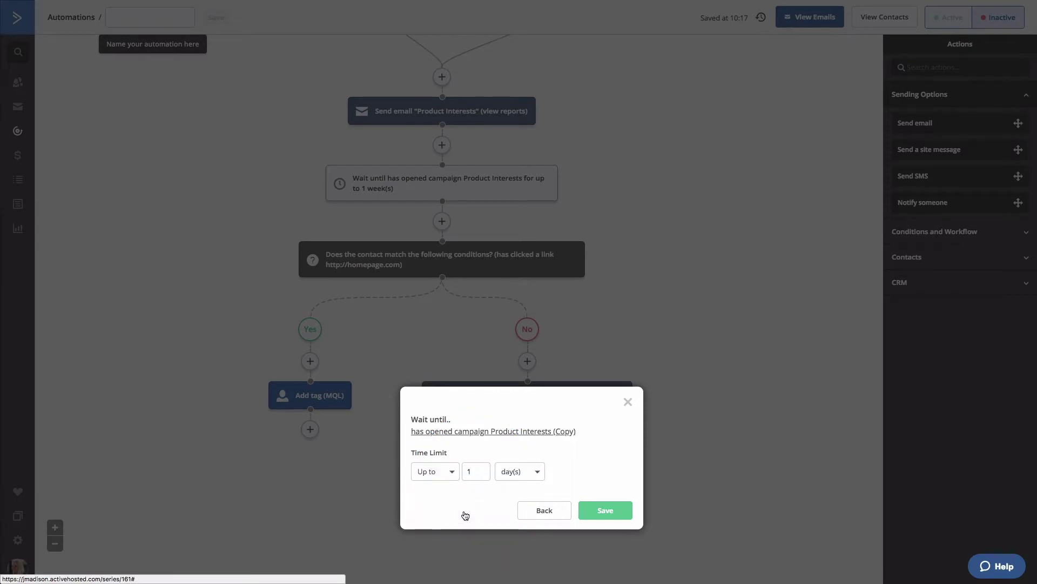
left_click(513, 473)
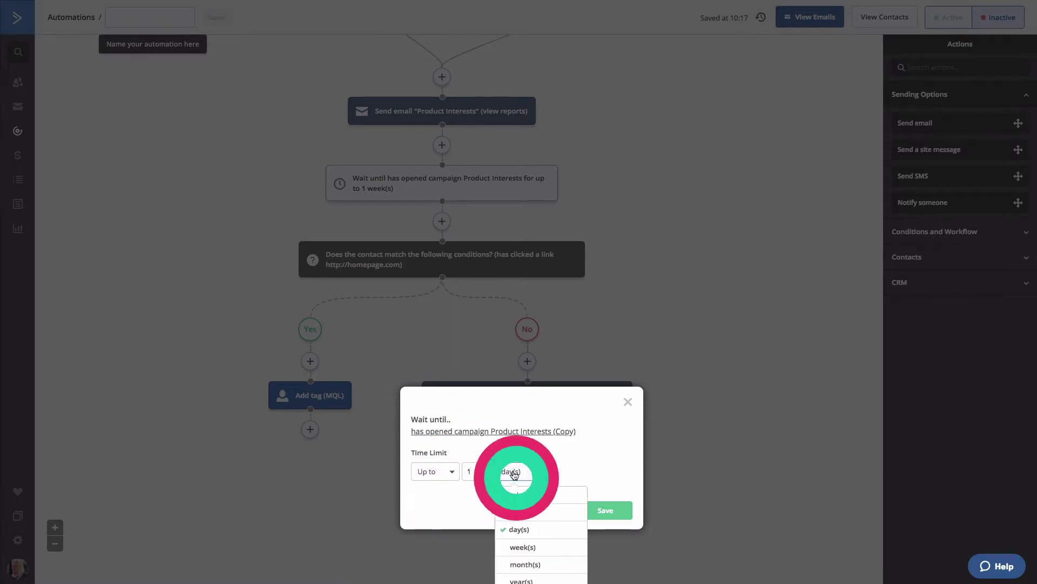
left_click(523, 547)
left_click(603, 511)
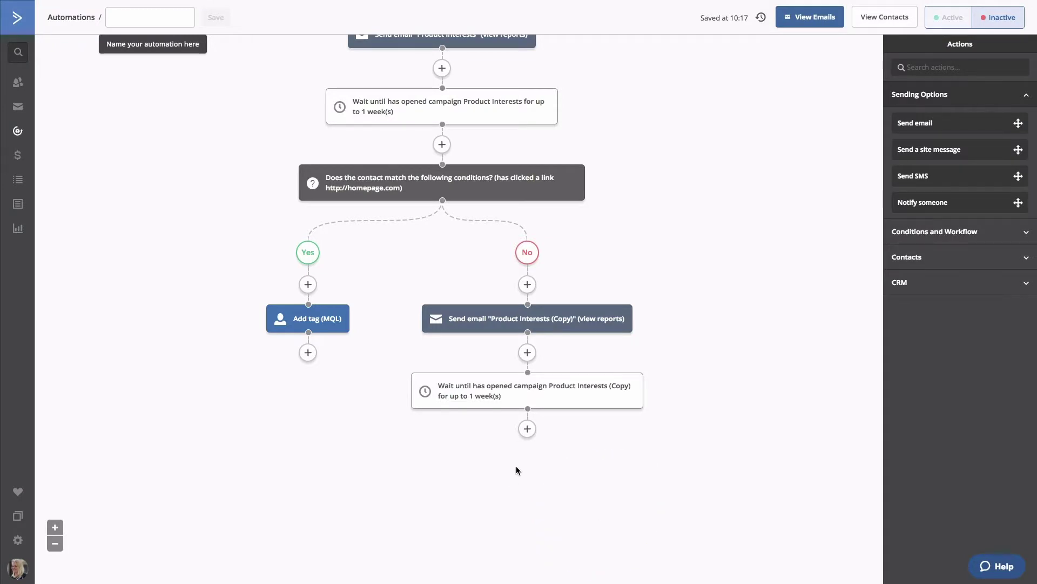
left_click(527, 428)
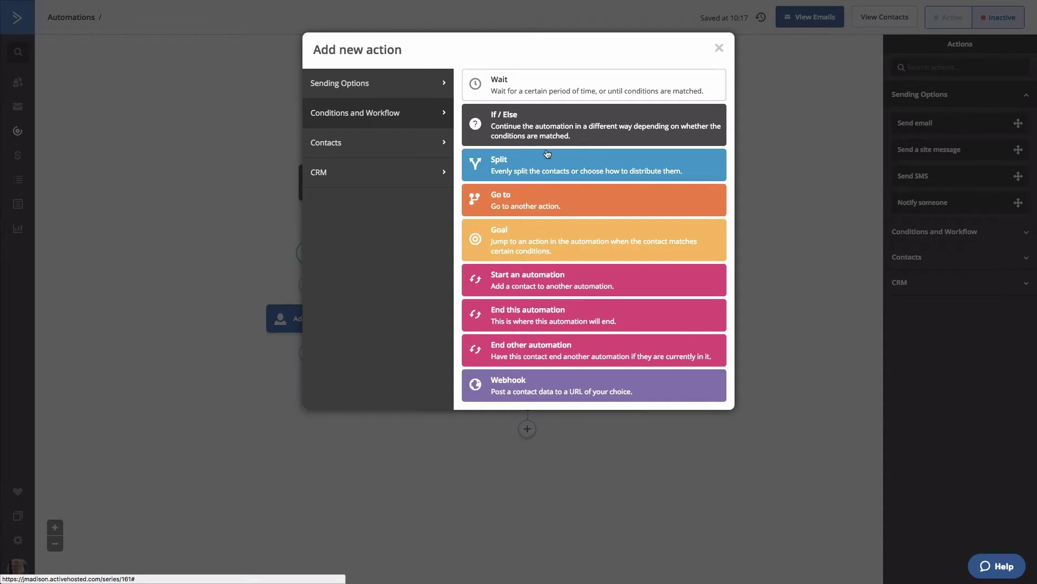
left_click(559, 129)
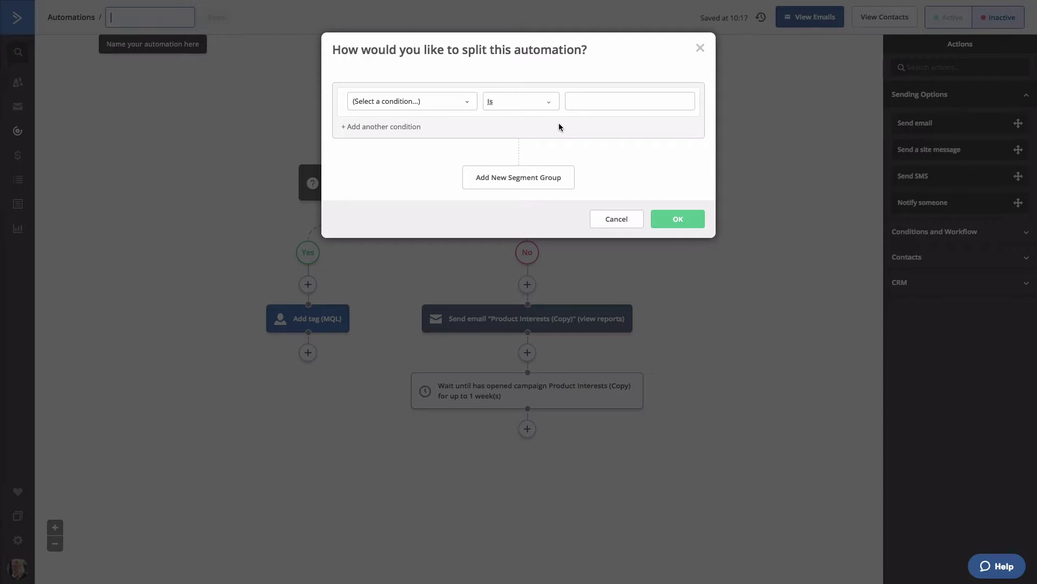
left_click(463, 104)
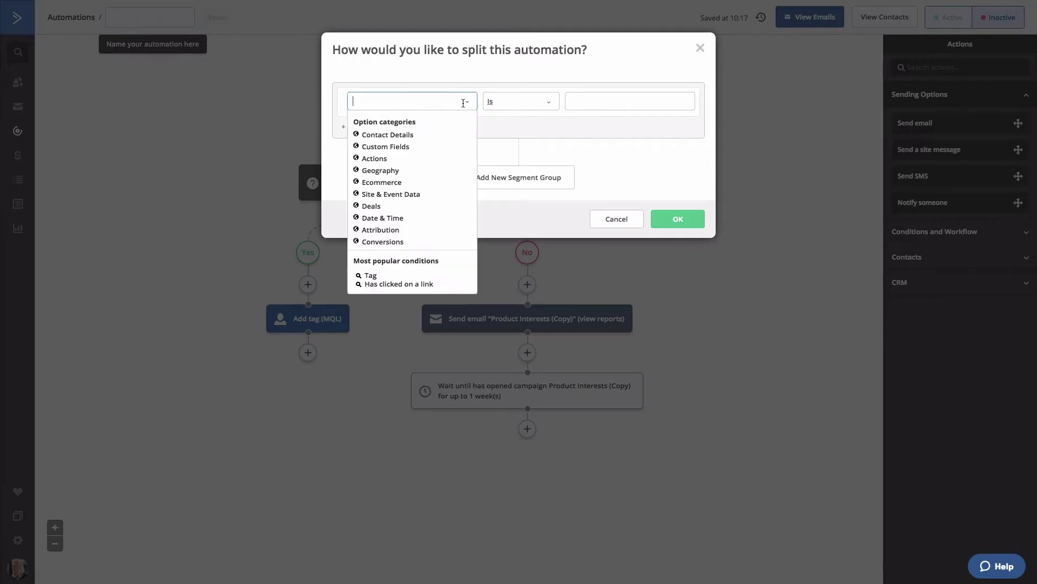
left_click(379, 159)
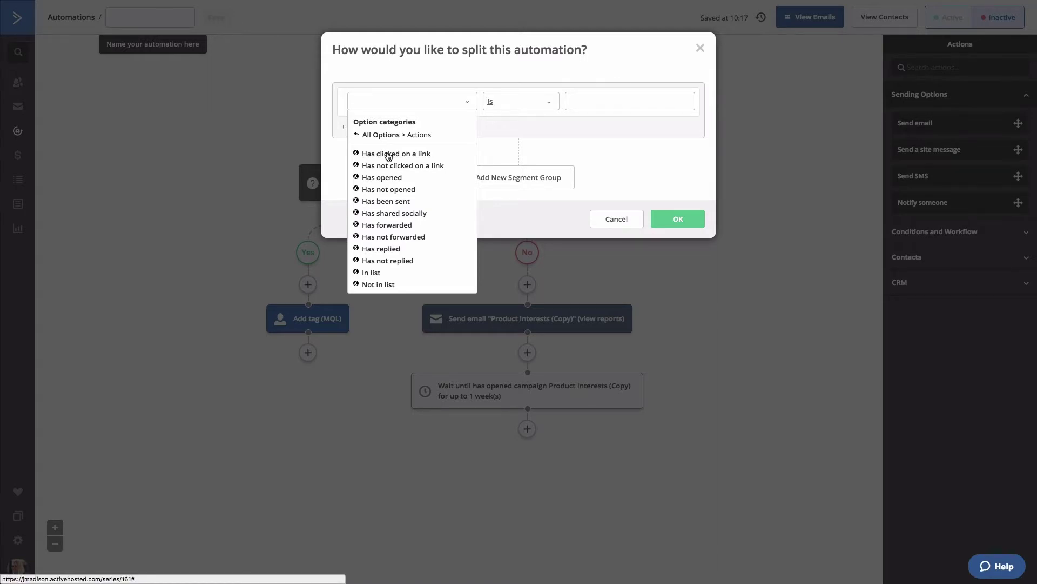
left_click(387, 154)
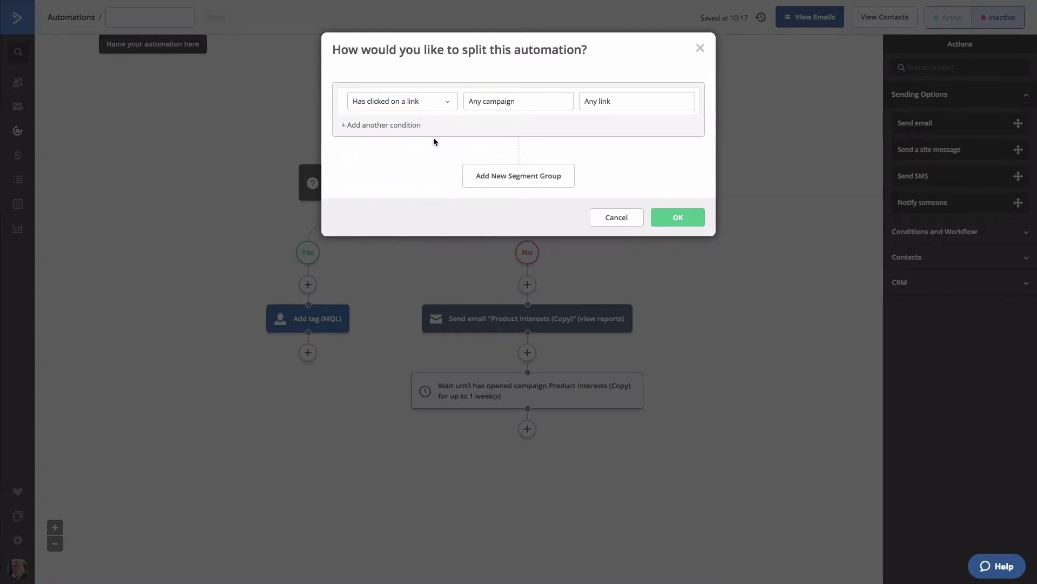
left_click(503, 101)
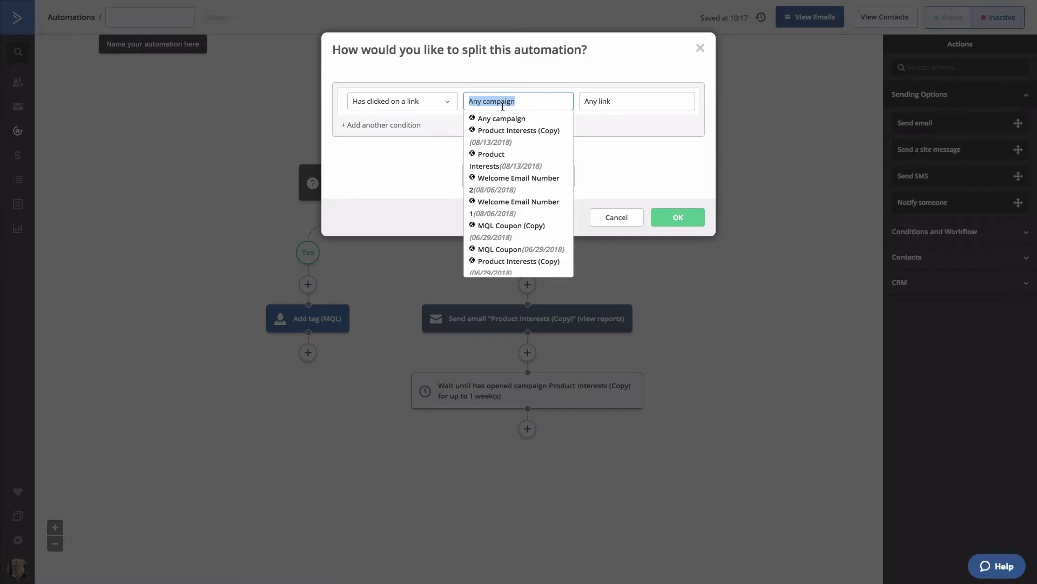
left_click(507, 130)
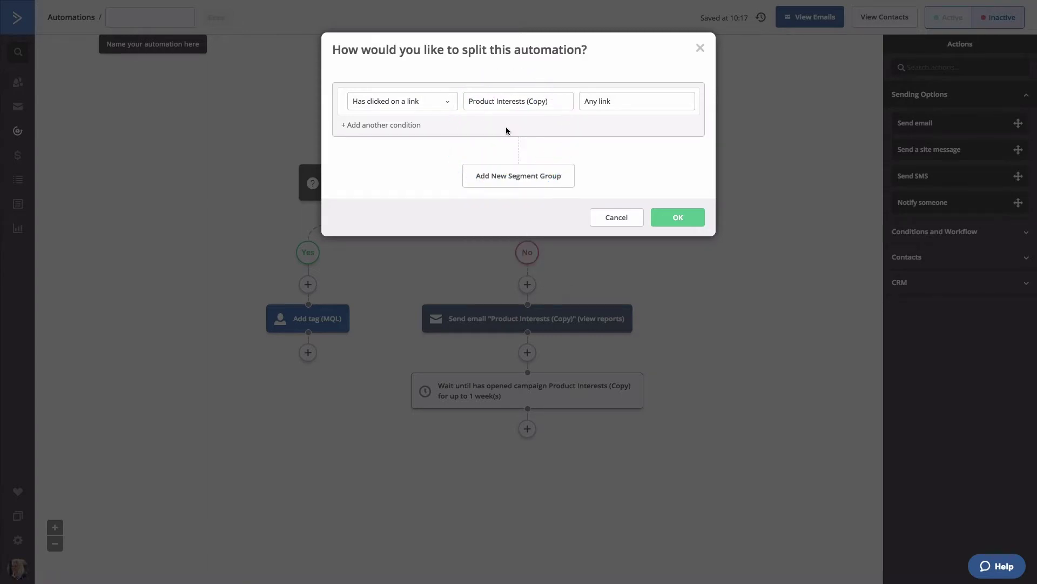
left_click(614, 101)
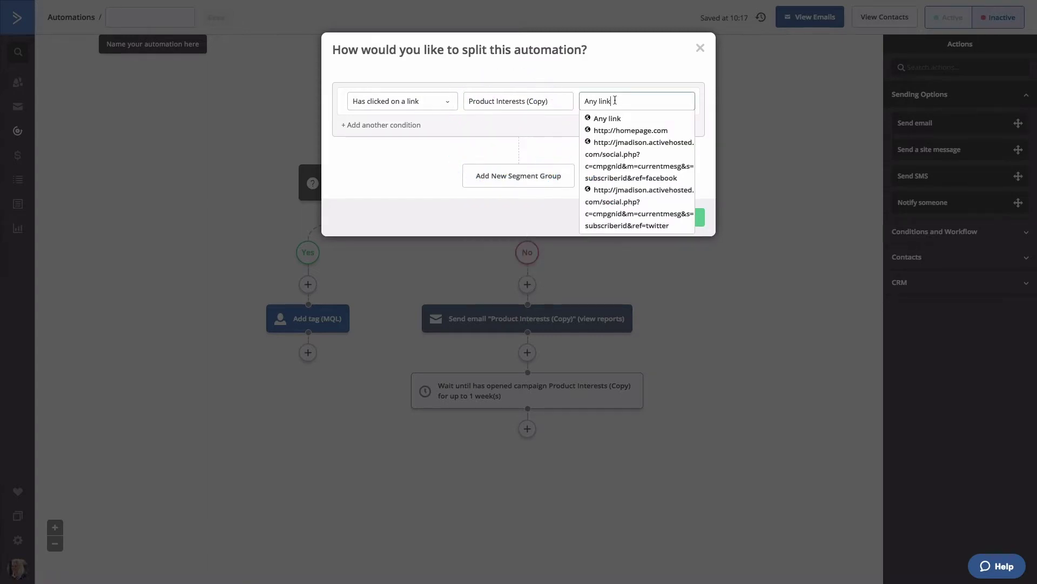
left_click(623, 130)
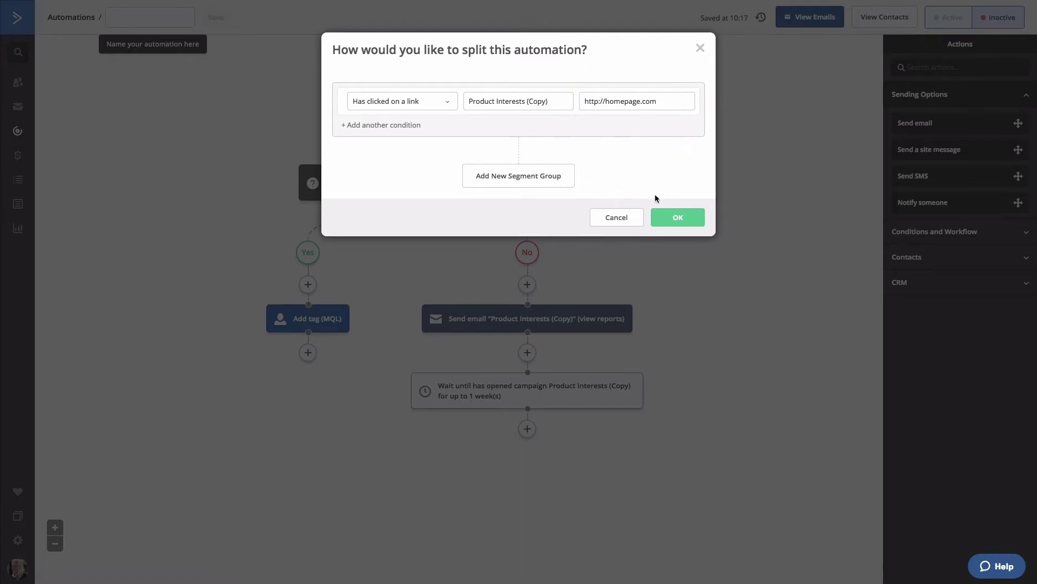
left_click(676, 217)
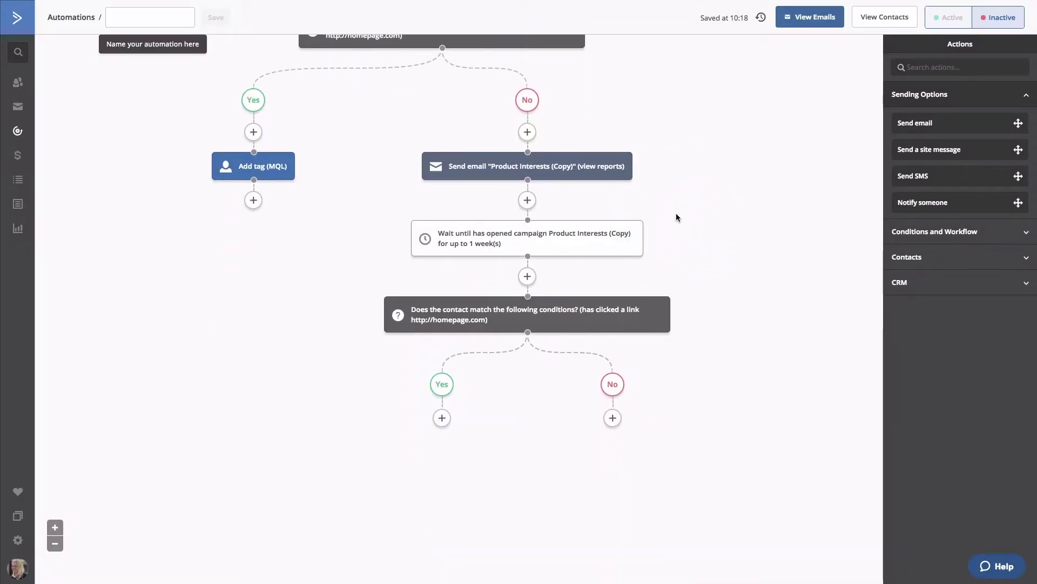
Step: Add an Add tag step with tag MQL on the Yes branch
left_click(442, 418)
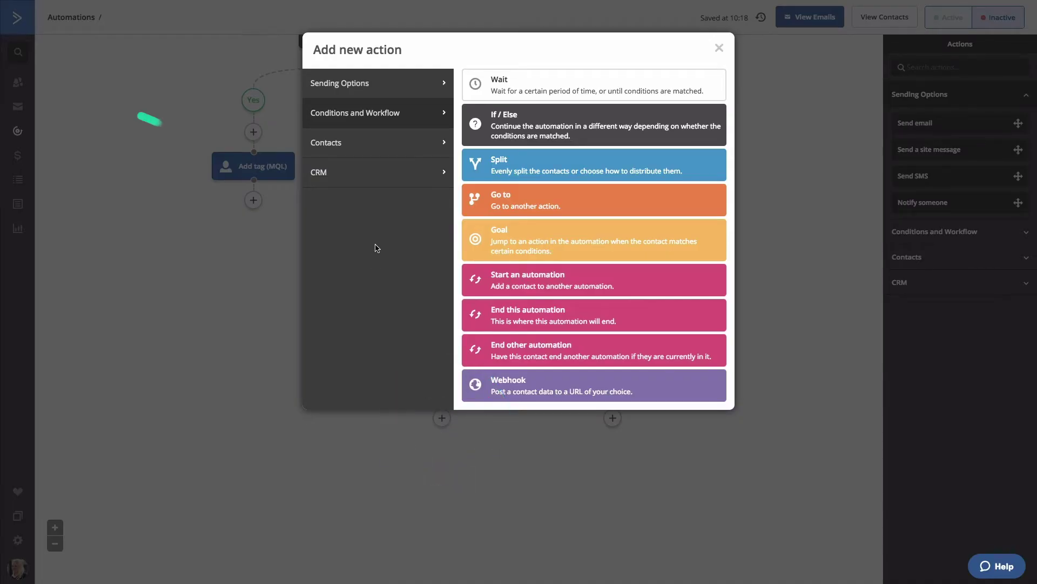
left_click(380, 147)
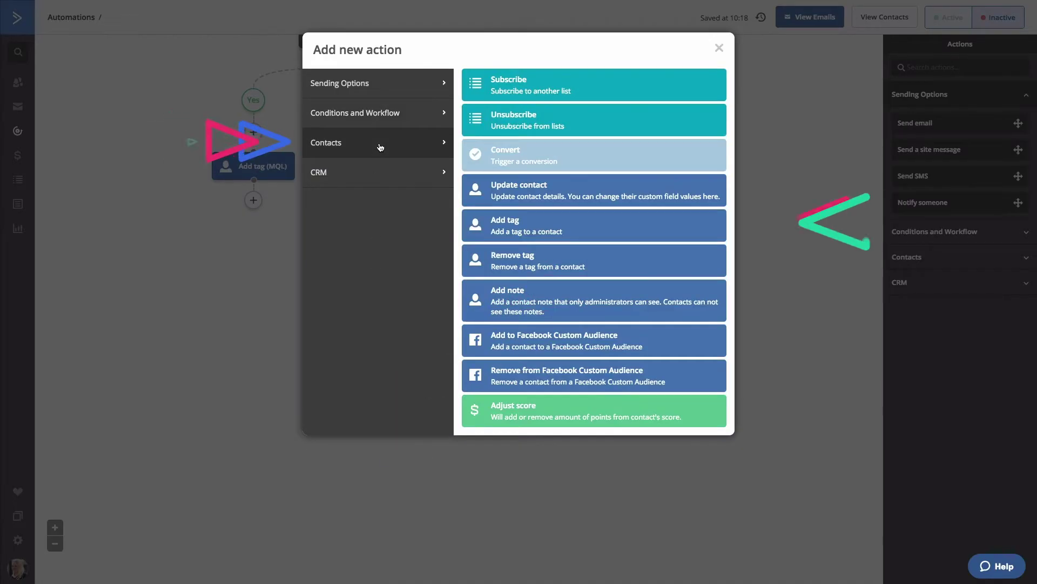
left_click(495, 222)
type("MQL")
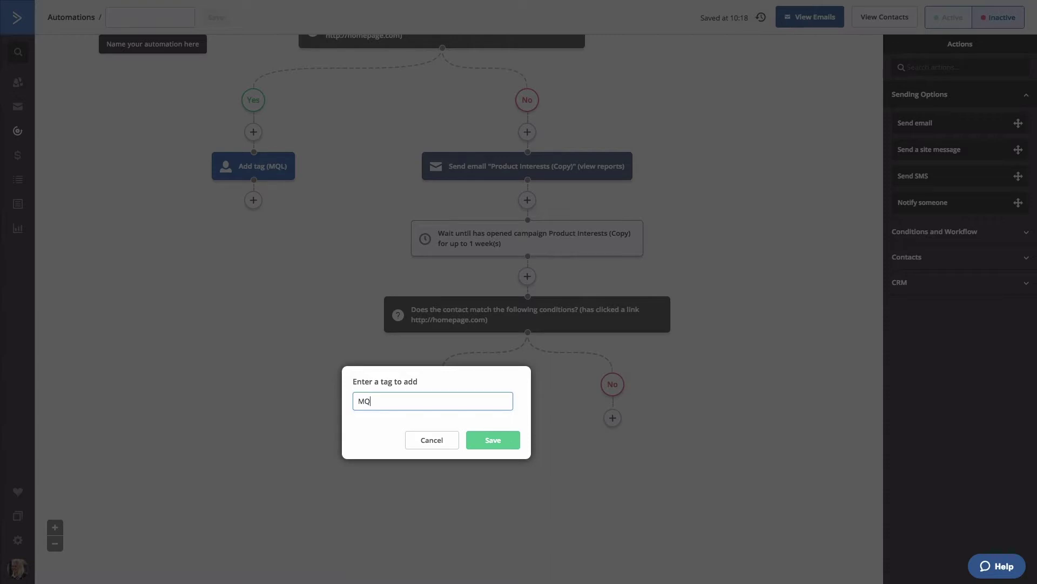
left_click(496, 439)
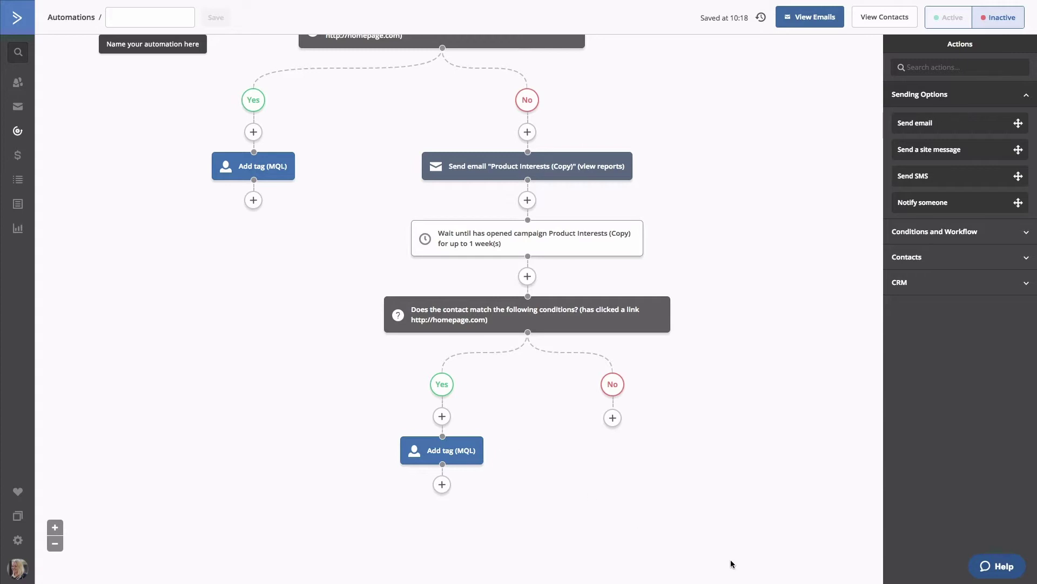
Step: Add an Add tag step with tag Disengaged on the No branch
left_click(613, 418)
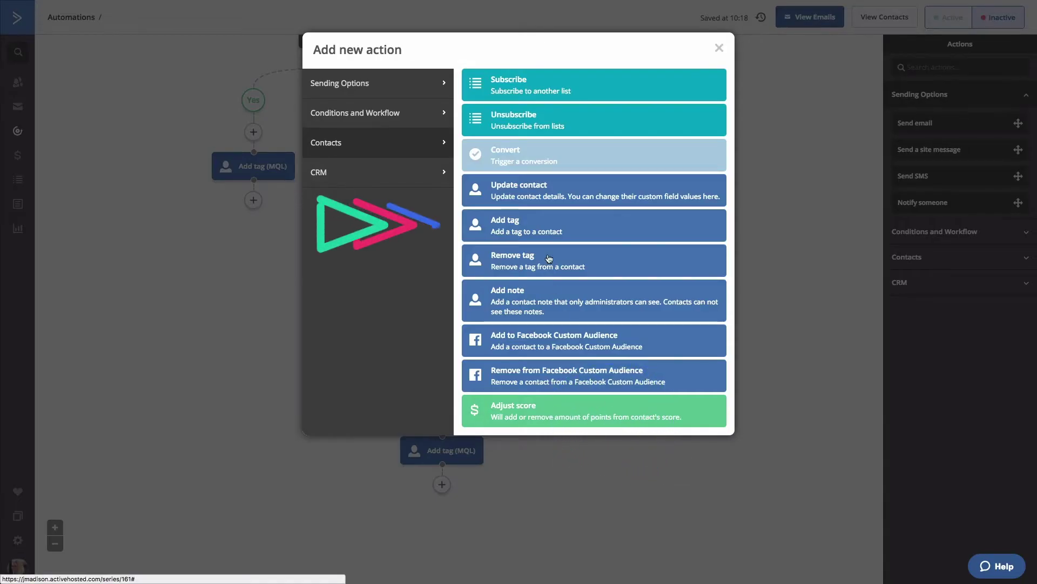
left_click(554, 235)
type("Dis")
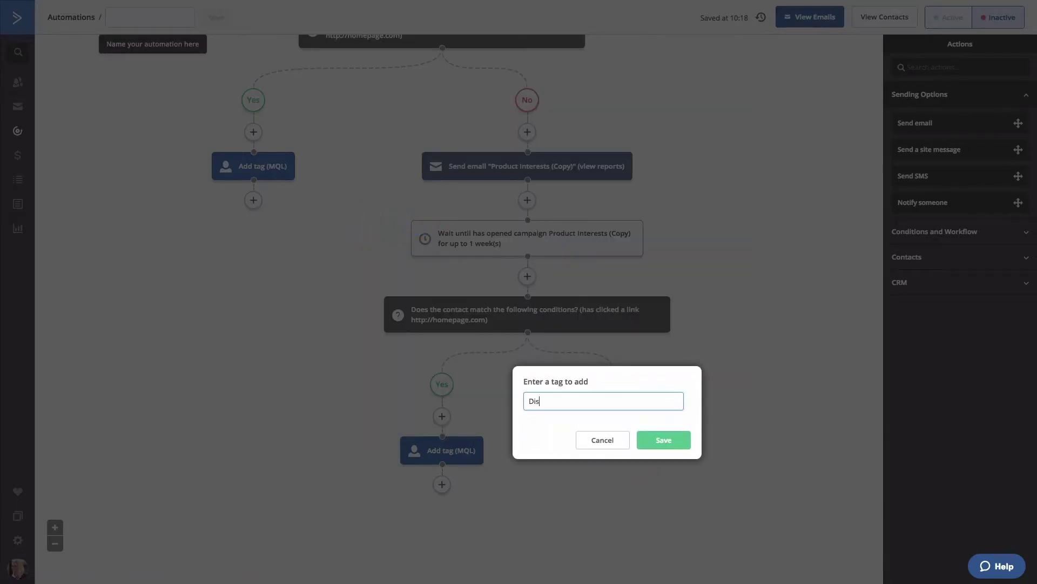
type("engaged")
left_click(654, 441)
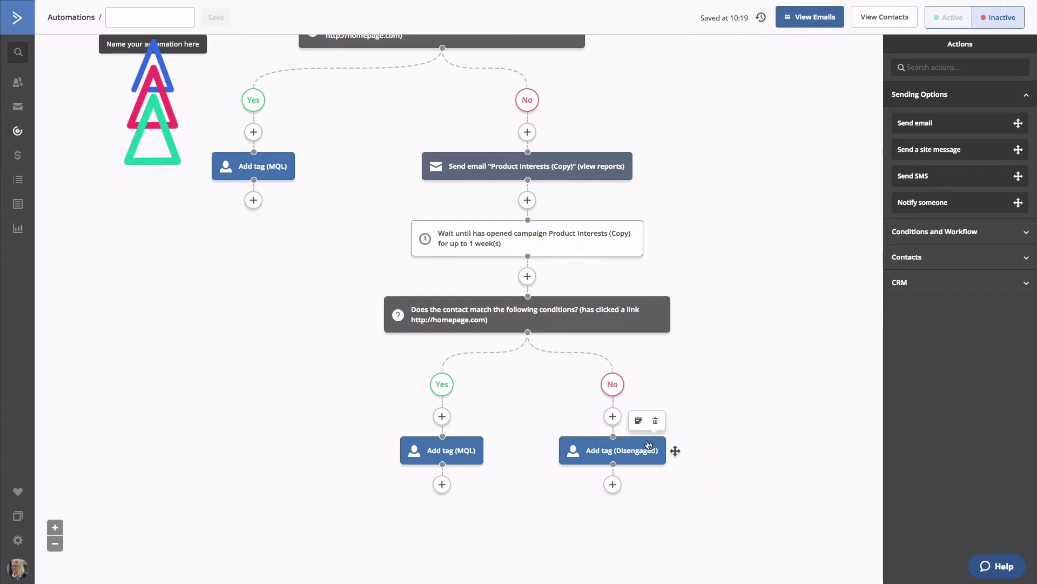
Step: Name the automation 'MQL: Product Interest', save it, and return to the automations list
left_click(156, 17)
type("MQL")
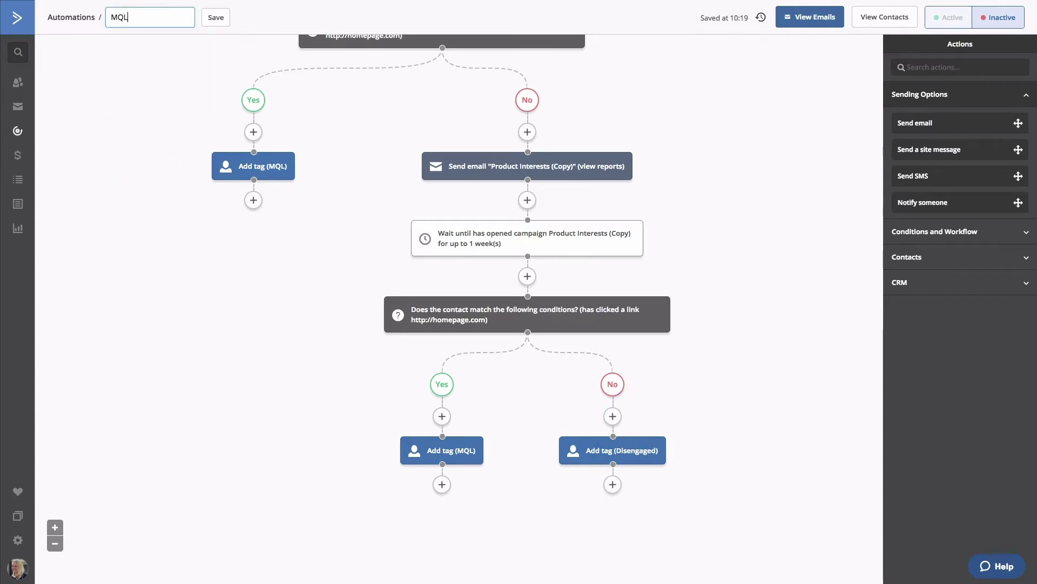
type(": Product Interest")
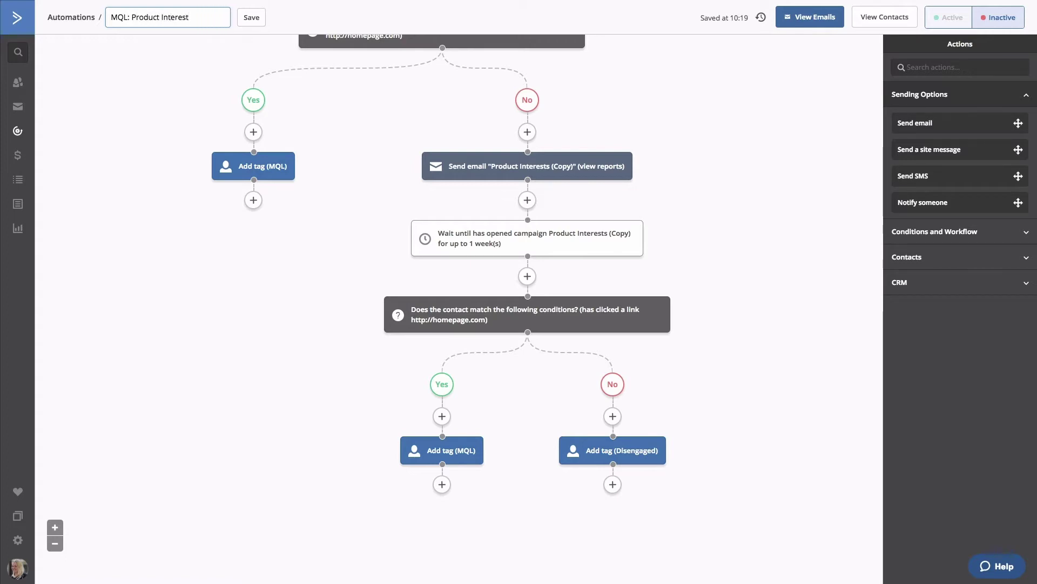
left_click(251, 17)
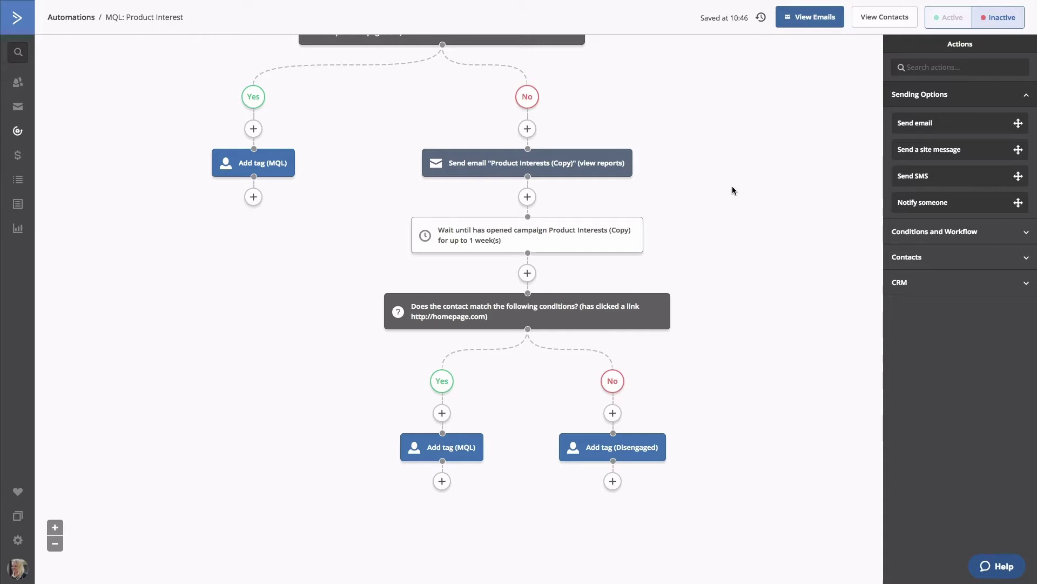
left_click(15, 133)
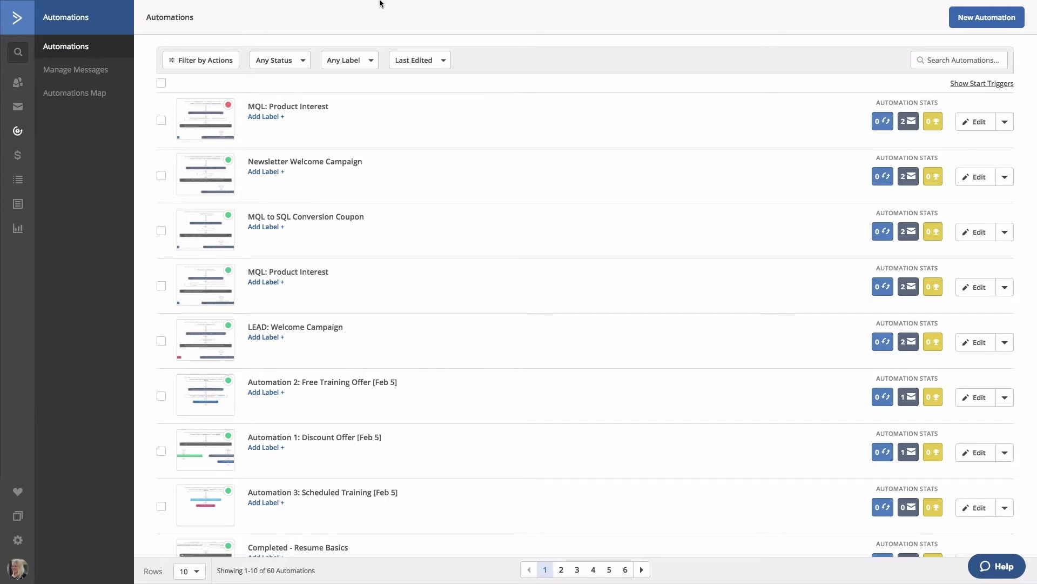
Step: Create a new automation using Start from Scratch
left_click(972, 17)
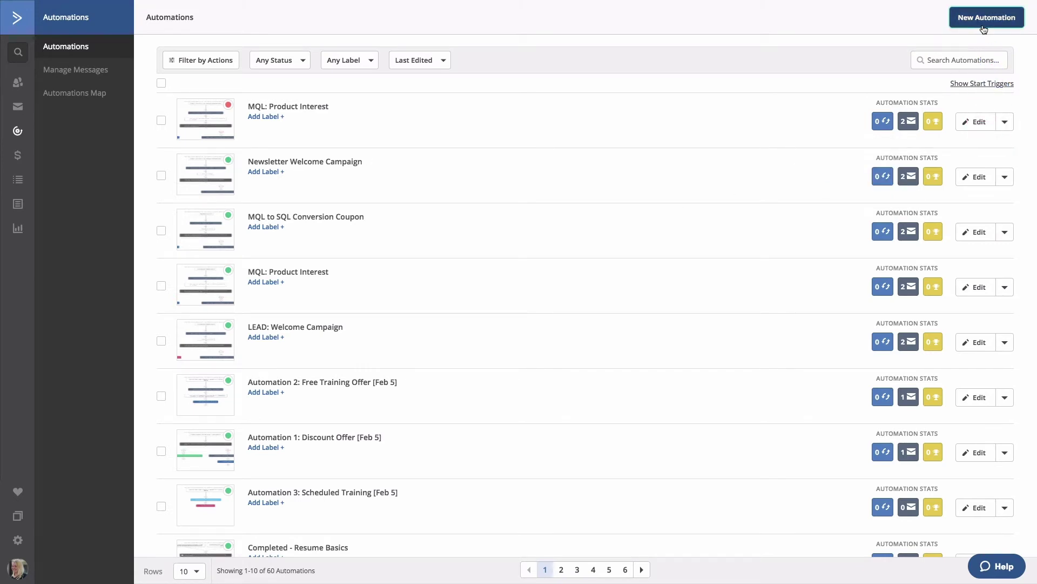
left_click(671, 134)
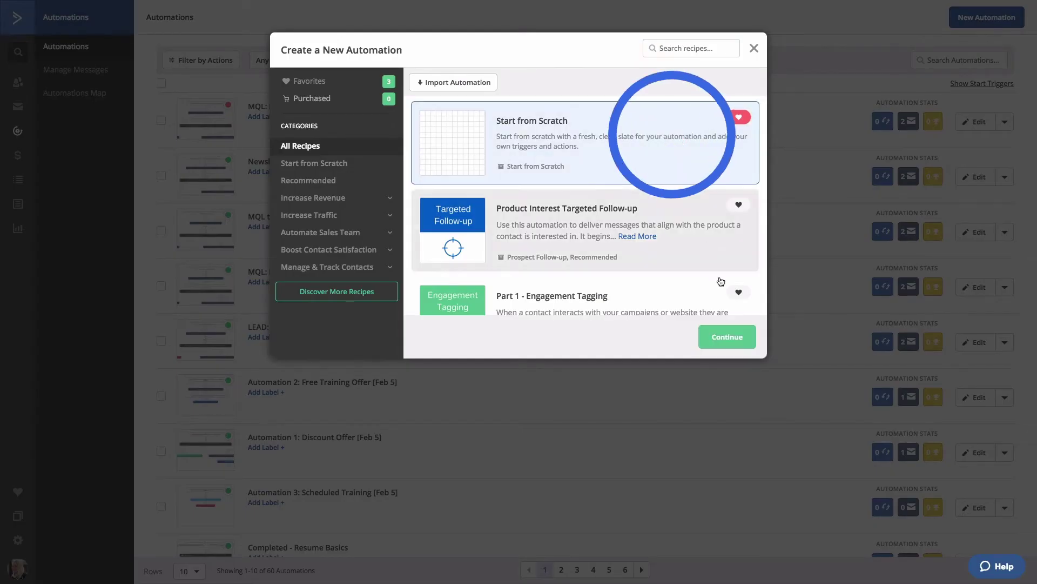
left_click(724, 343)
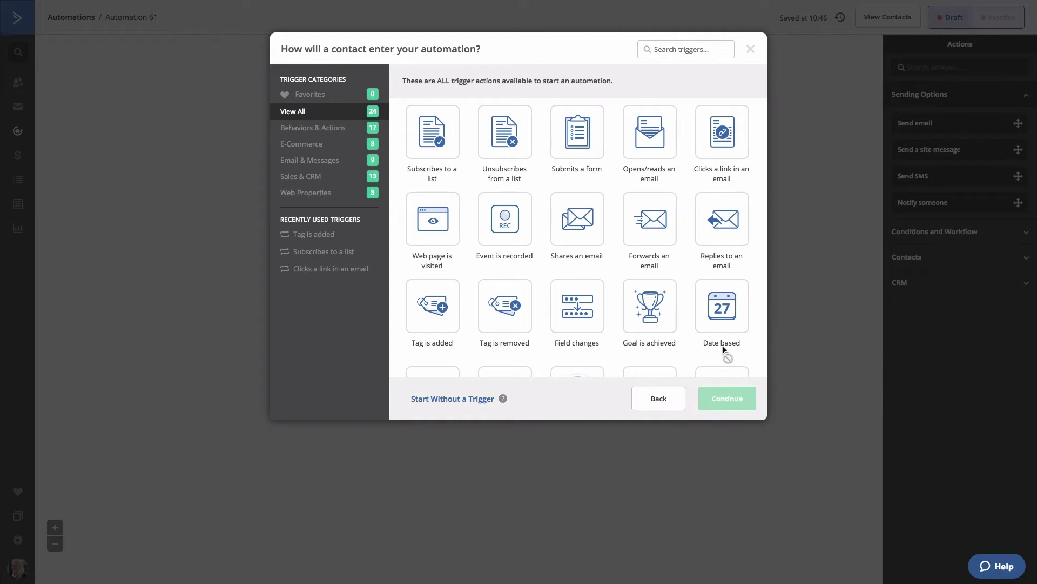
Step: Set the automation trigger to 'Tag is added' with the tag MQL
left_click(437, 312)
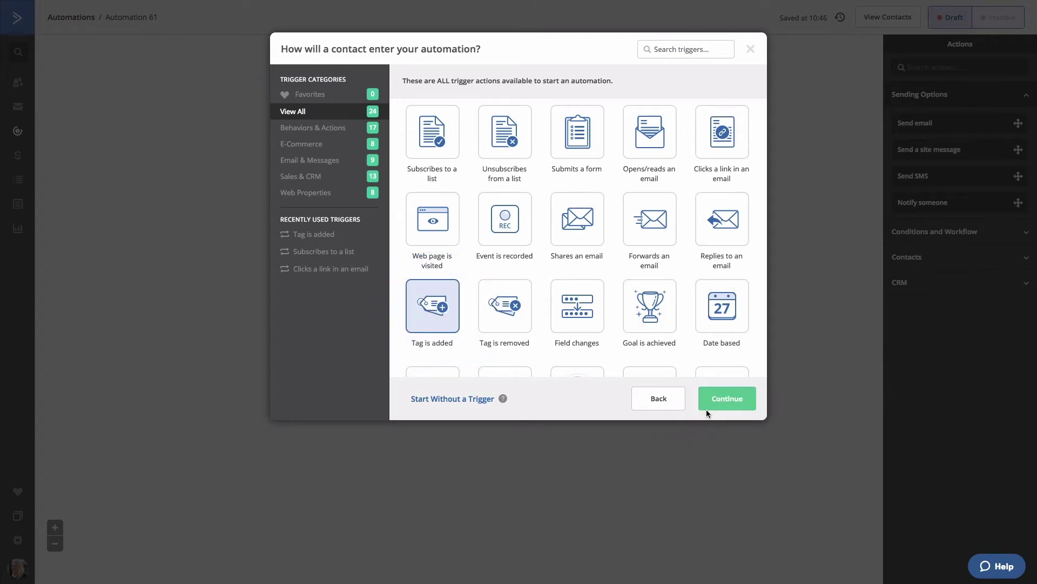
left_click(719, 399)
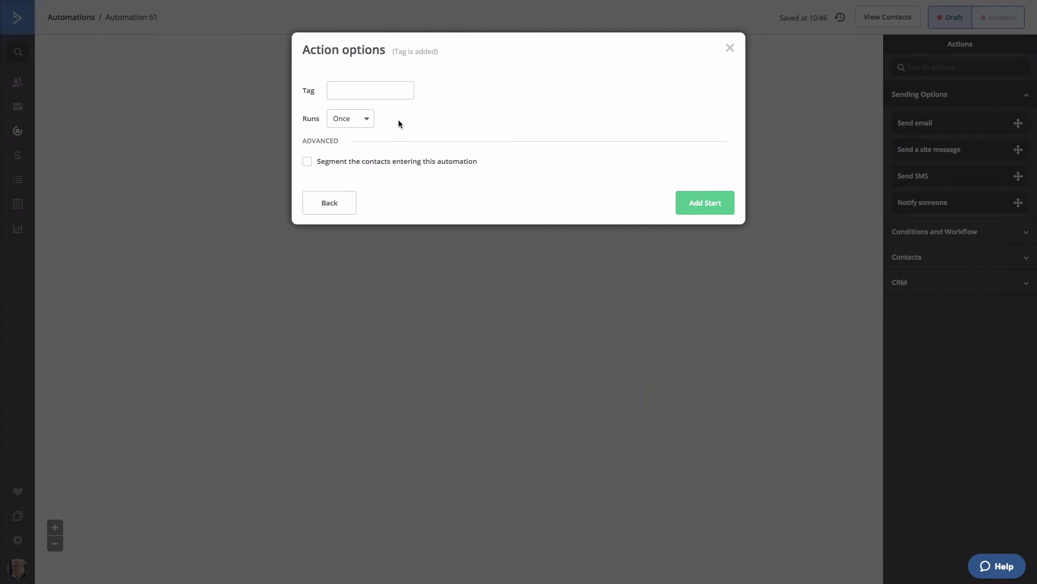
left_click(392, 92)
type("MQL")
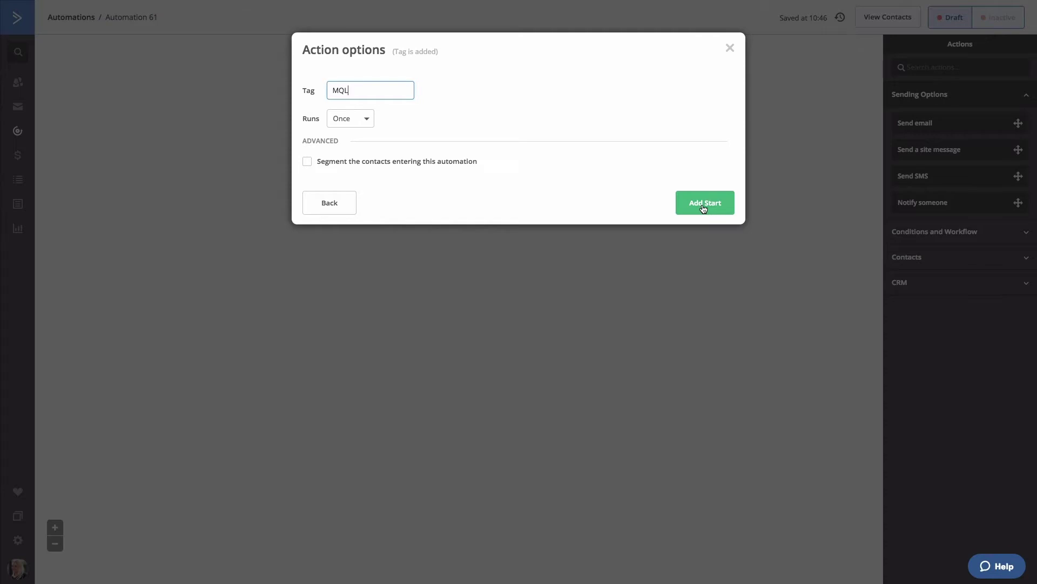
left_click(704, 203)
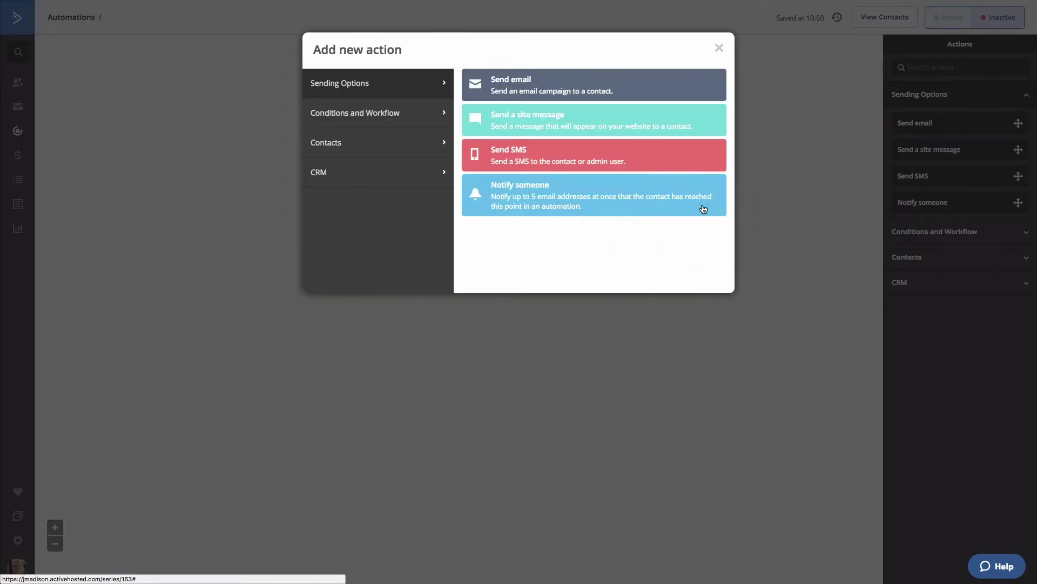
Step: Add a Send email step with a new email named MQL Coupon
left_click(570, 84)
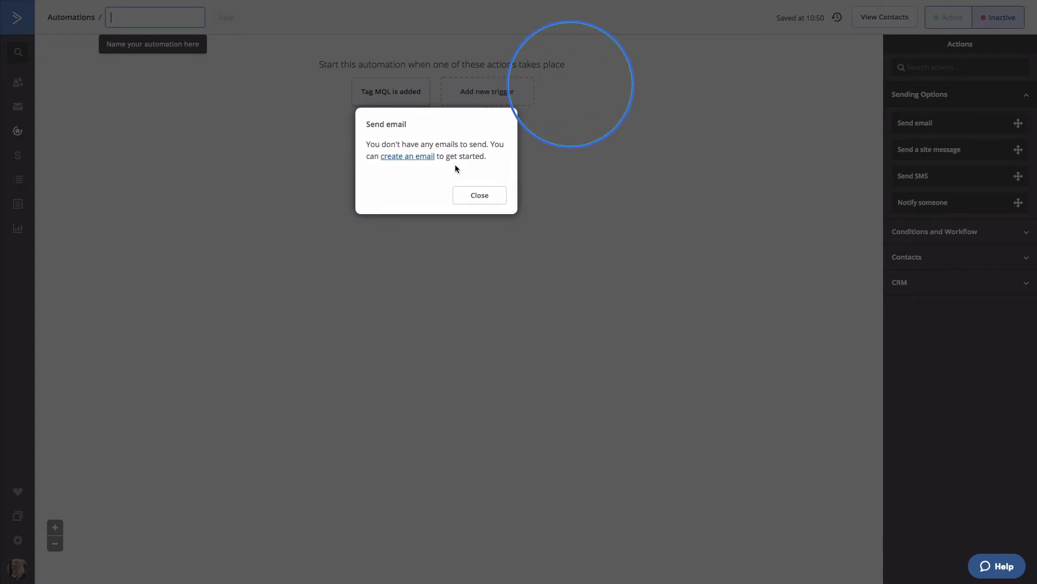
left_click(413, 158)
type("MQL C")
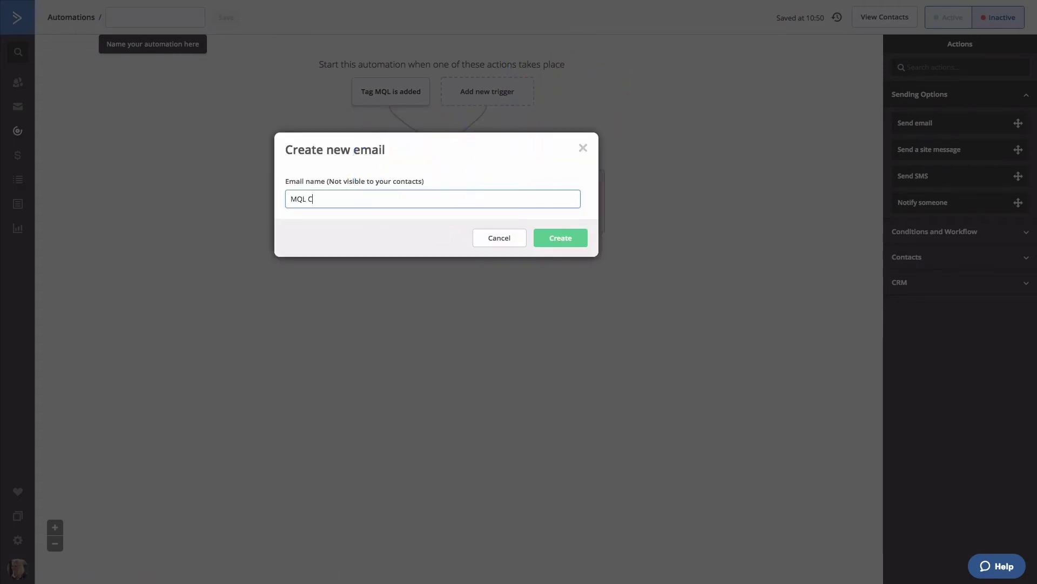
type("oupon")
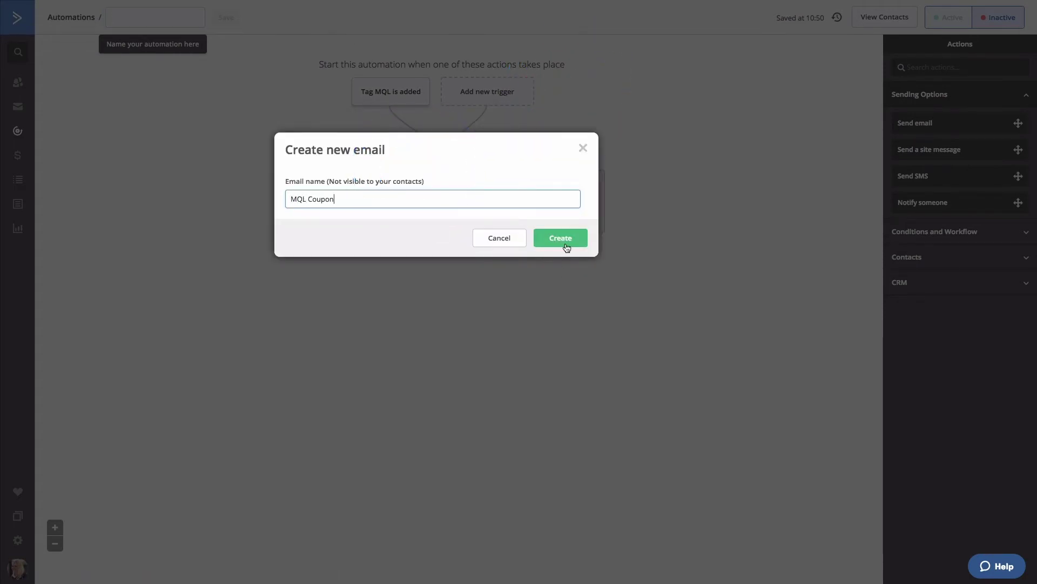
left_click(565, 244)
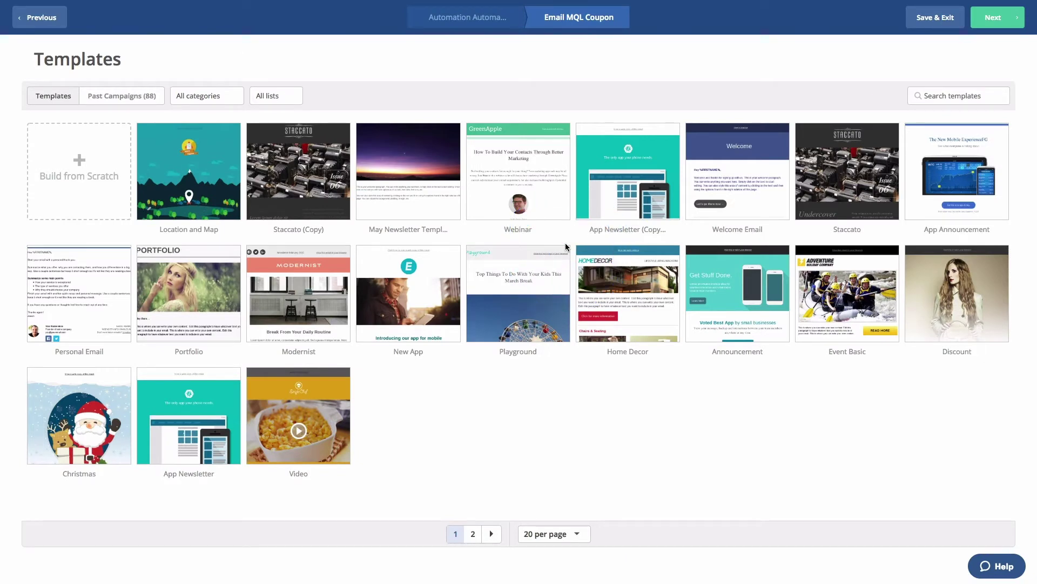
Step: Apply the Webinar design and set the subject to 'Hurry, 20% Off ends soon!'
mouse_move(518, 146)
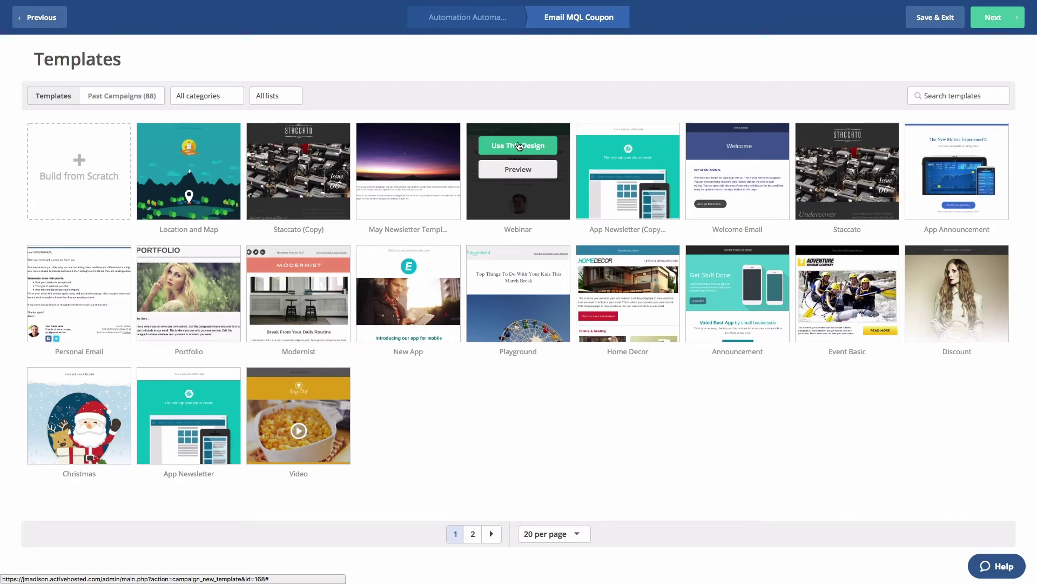
left_click(519, 146)
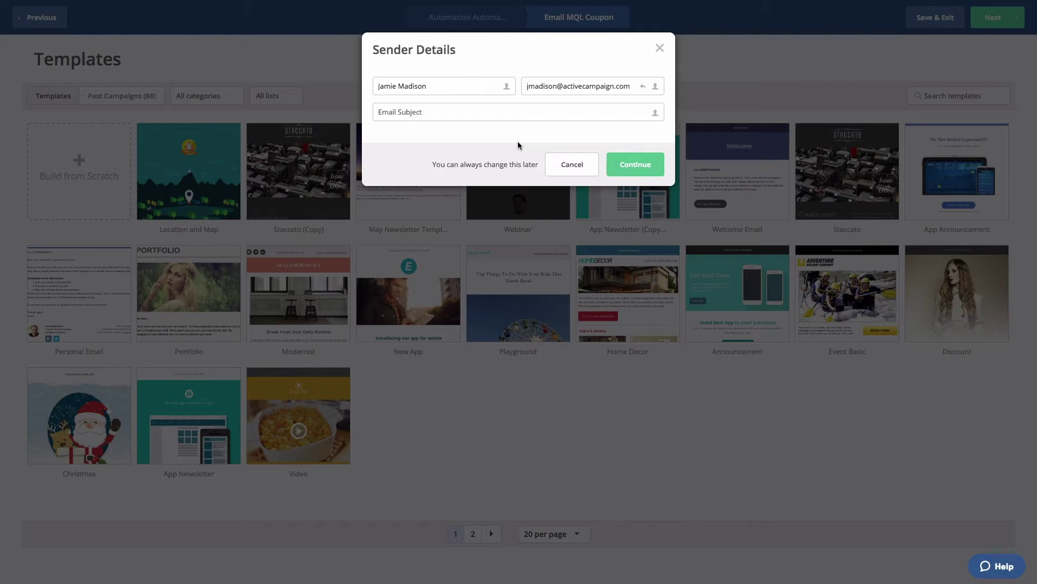
left_click(482, 111)
type("Hurry, 20% Off ends soon!")
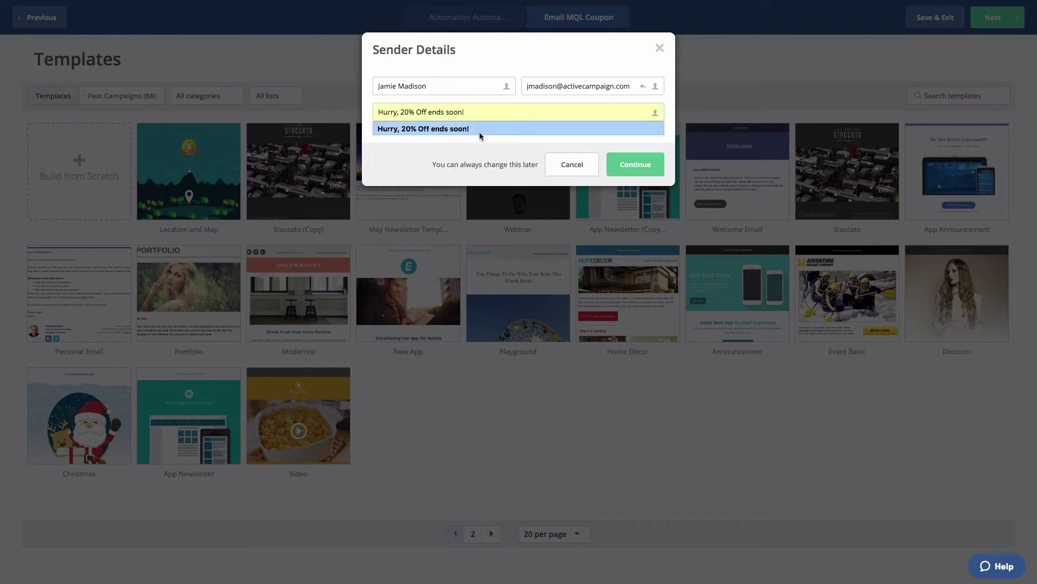
left_click(479, 130)
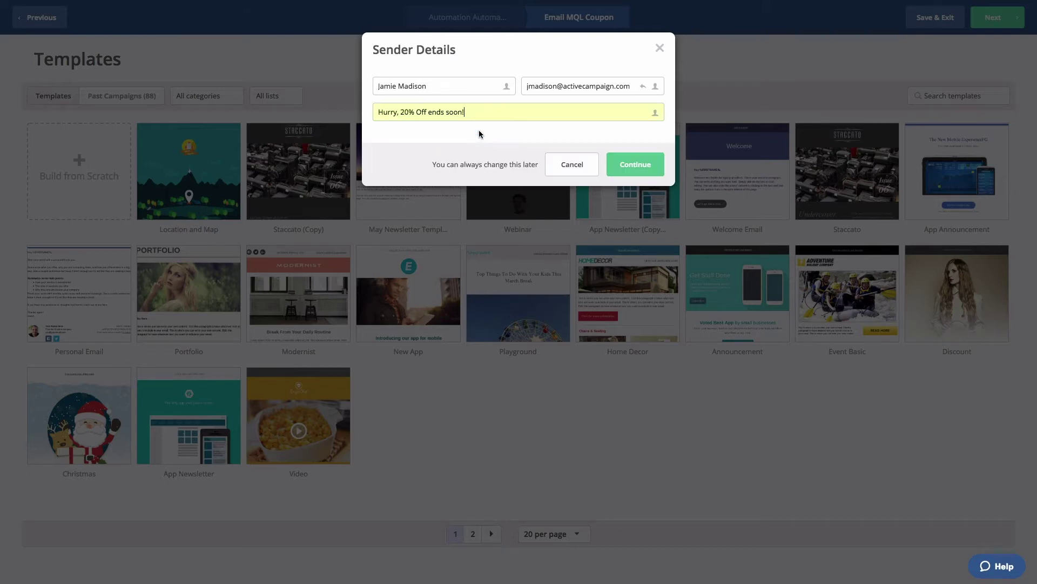
Step: Replace the email's main heading with 'Buy today and save 20%'
left_click(629, 166)
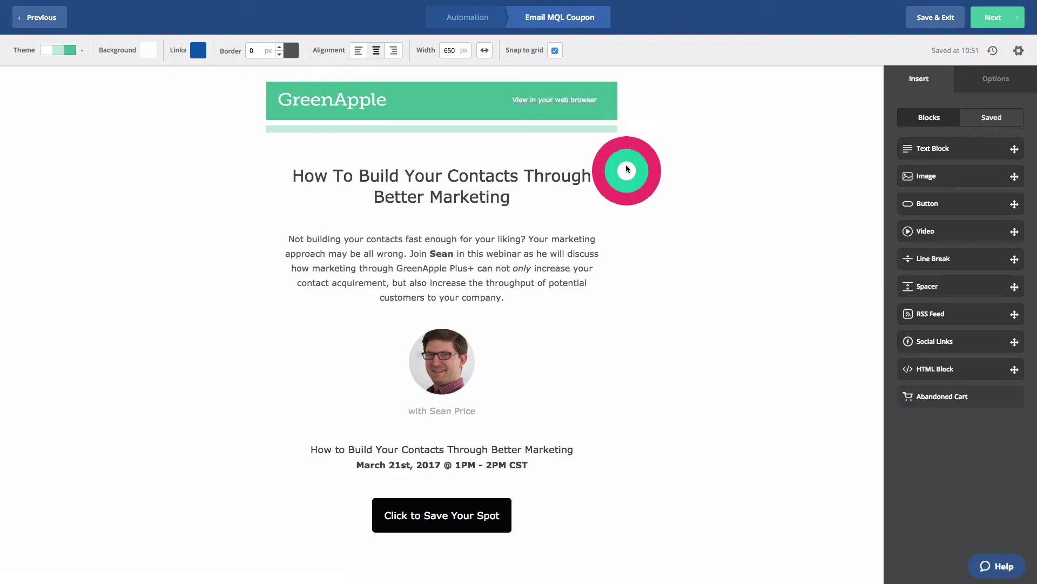
left_click(568, 186)
key("ctrl+a")
type("B")
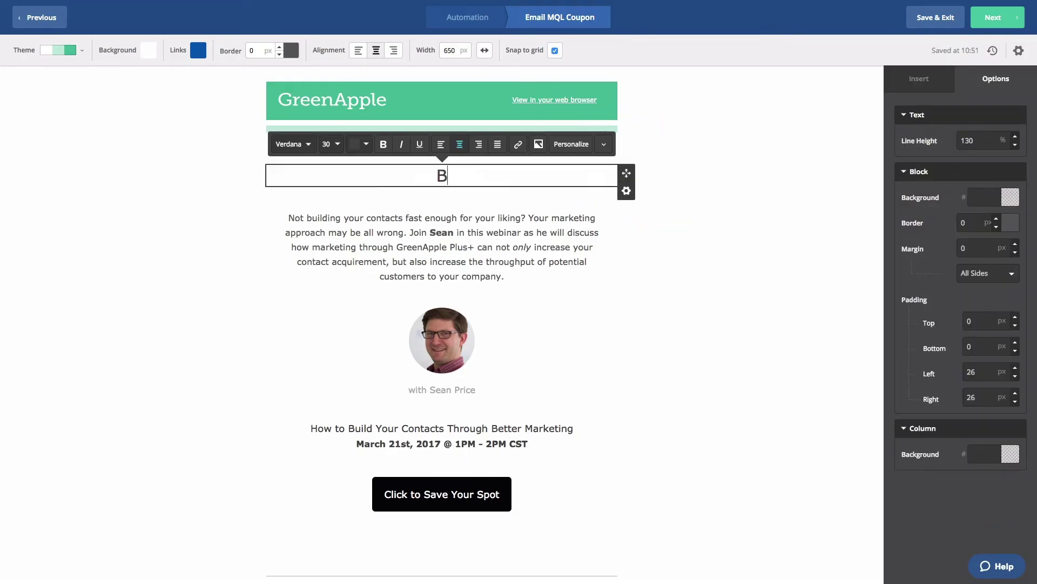
type("uy today and save")
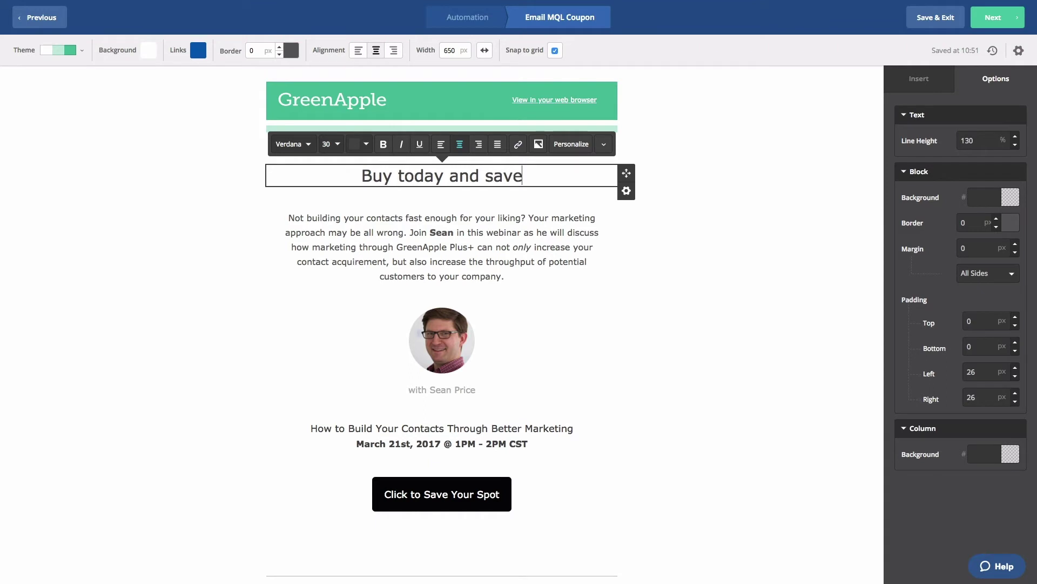
type(" 20%")
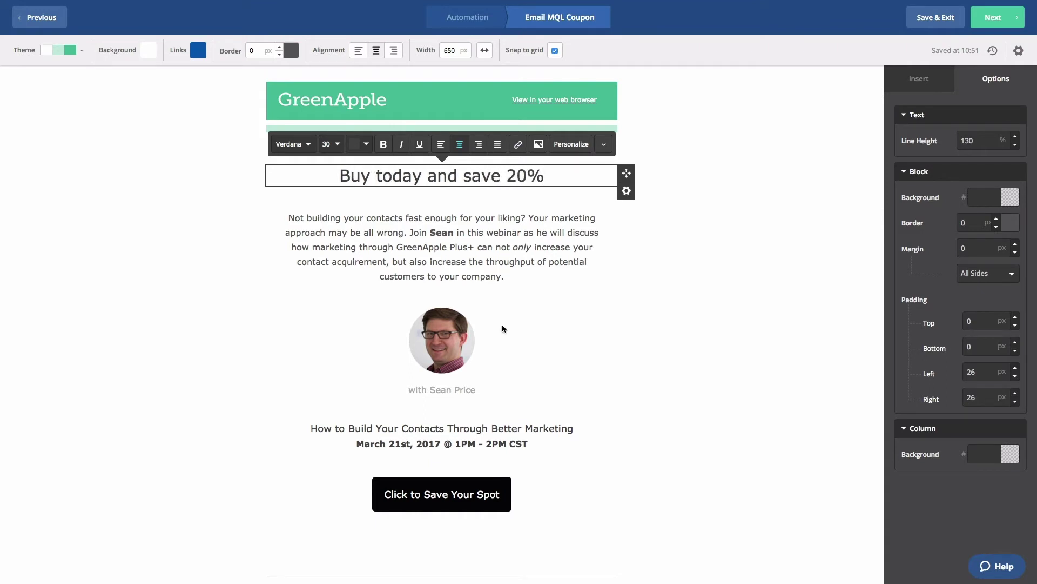
Step: Delete the speaker photo, webinar date text and speaker caption blocks
left_click(449, 333)
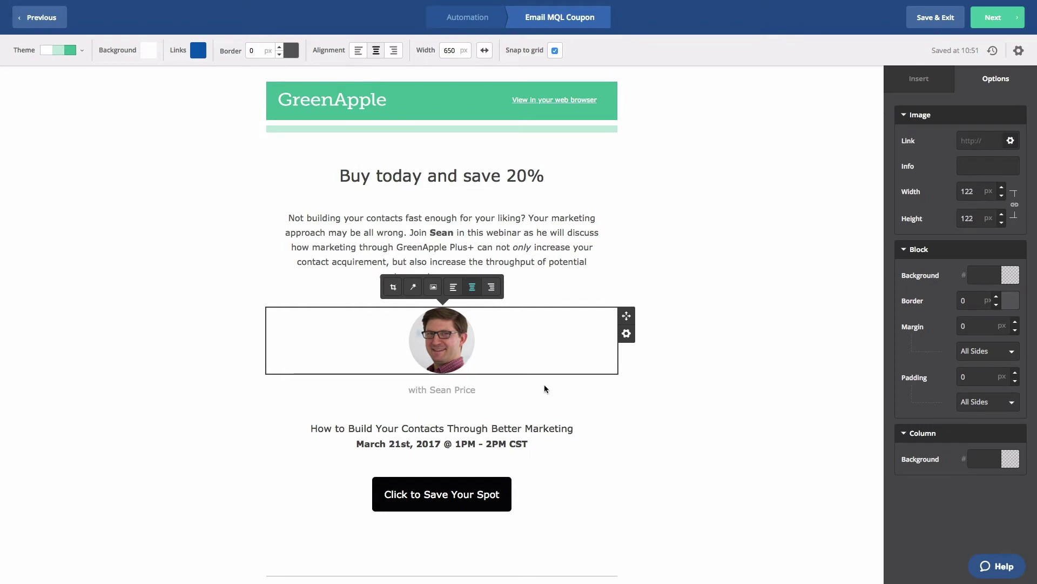
left_click(627, 335)
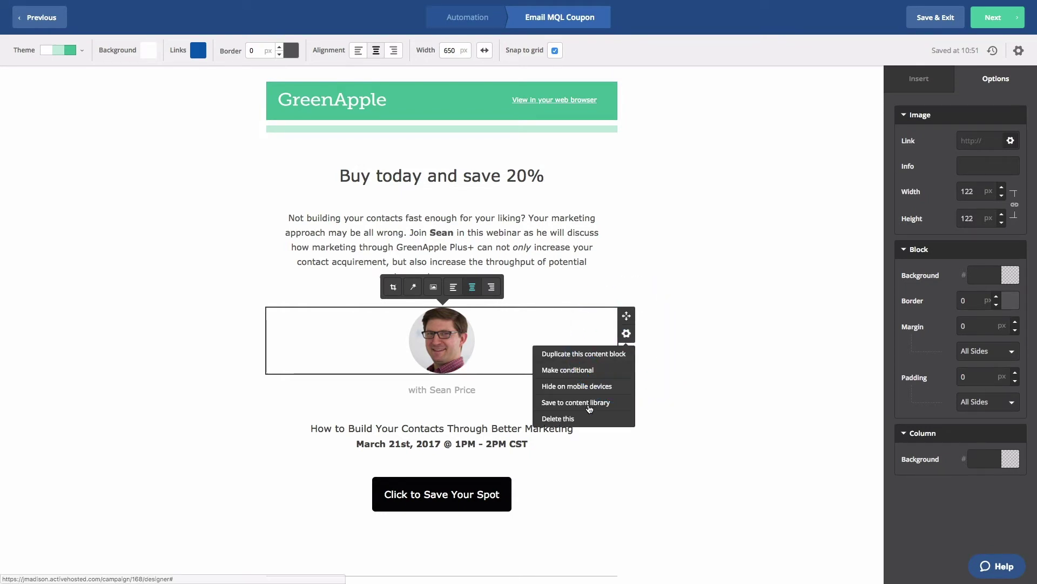
left_click(584, 419)
left_click(607, 418)
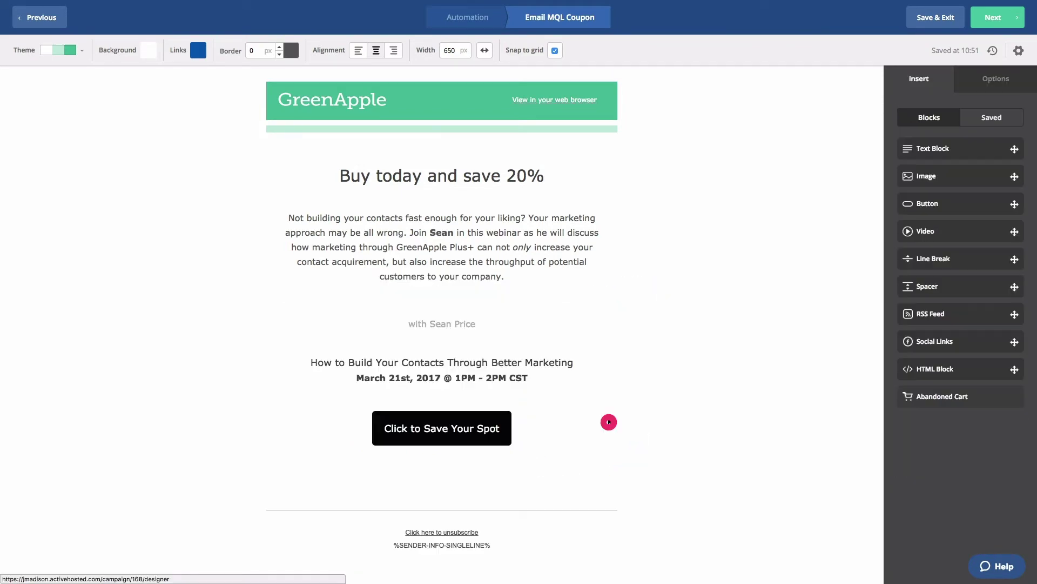
left_click(572, 367)
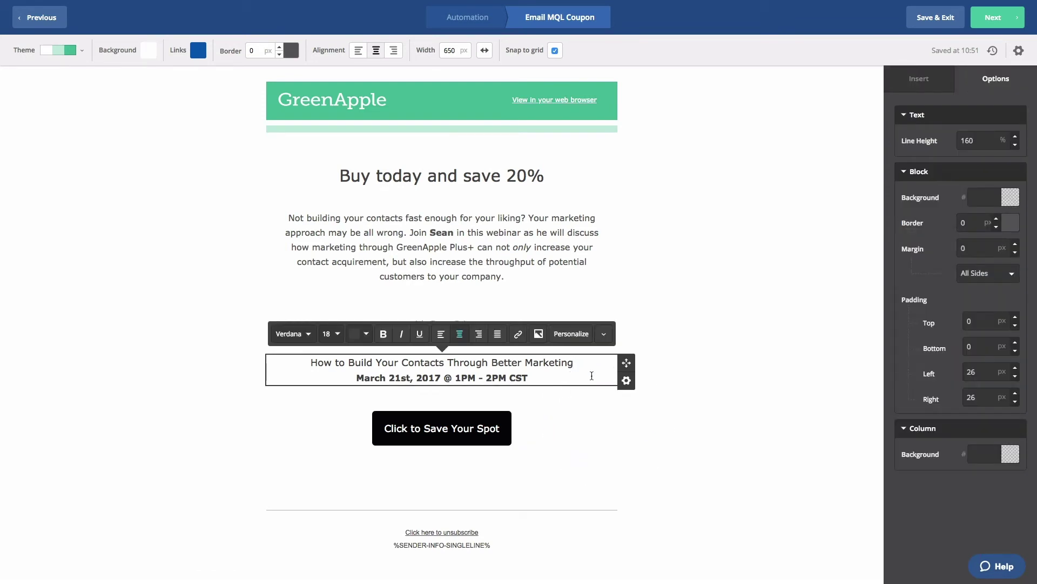
left_click(627, 380)
left_click(582, 464)
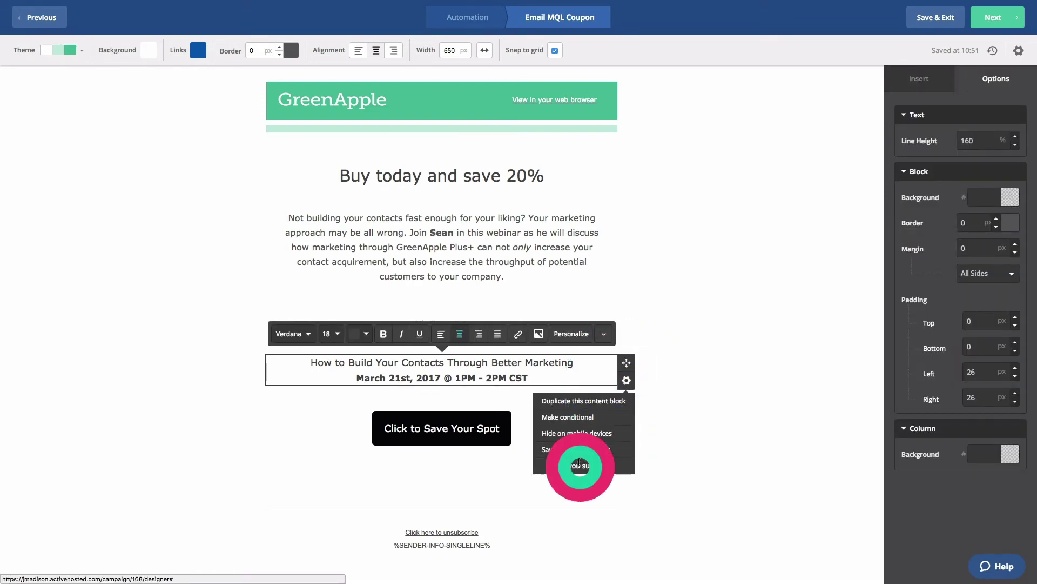
left_click(610, 468)
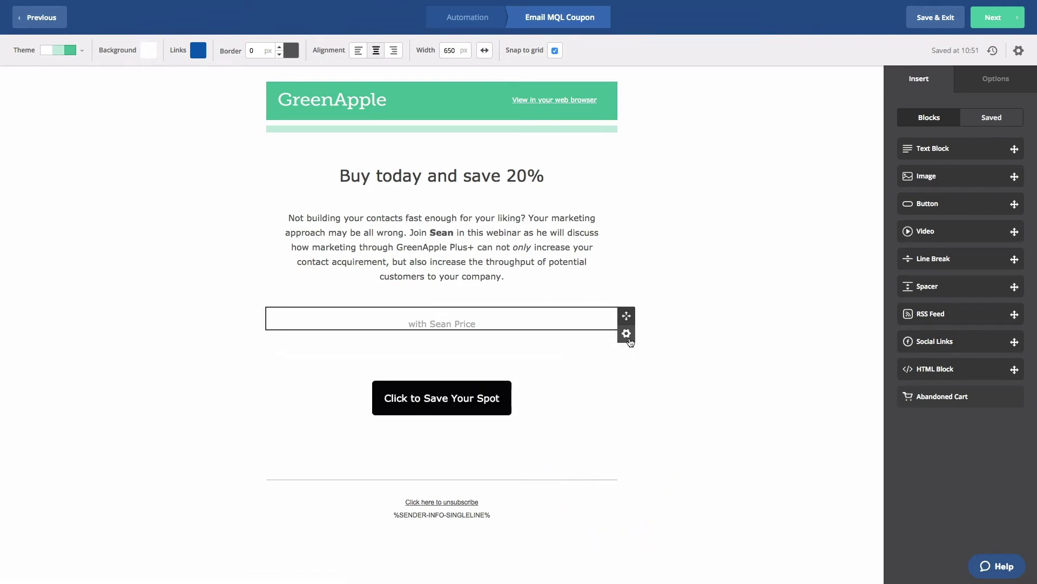
left_click(628, 339)
left_click(568, 418)
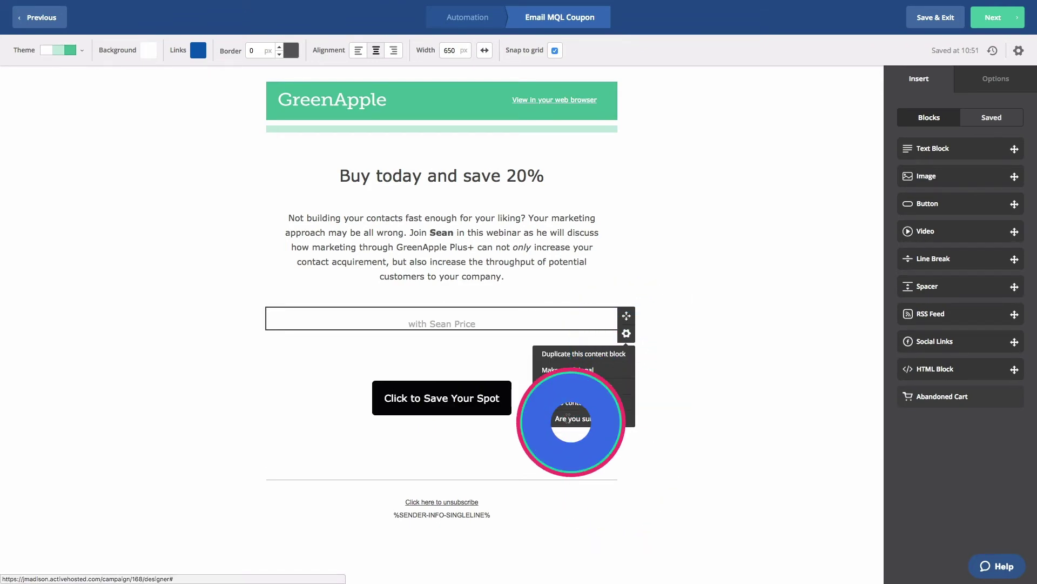
left_click(600, 421)
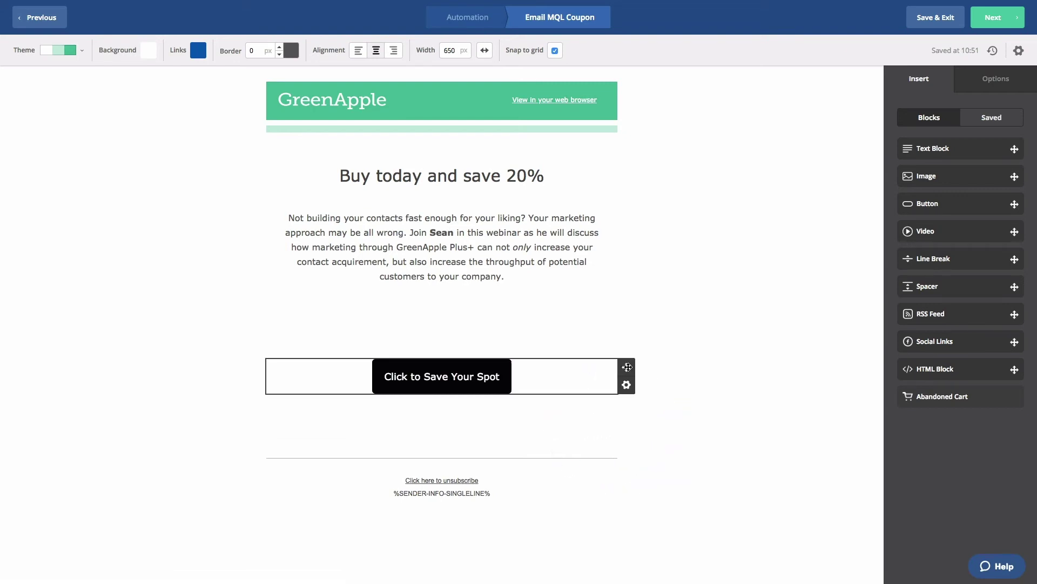
Step: Move the button under the intro paragraph, label it 'Buy now!', link it to 'home', and save
left_click_drag(627, 366, 508, 297)
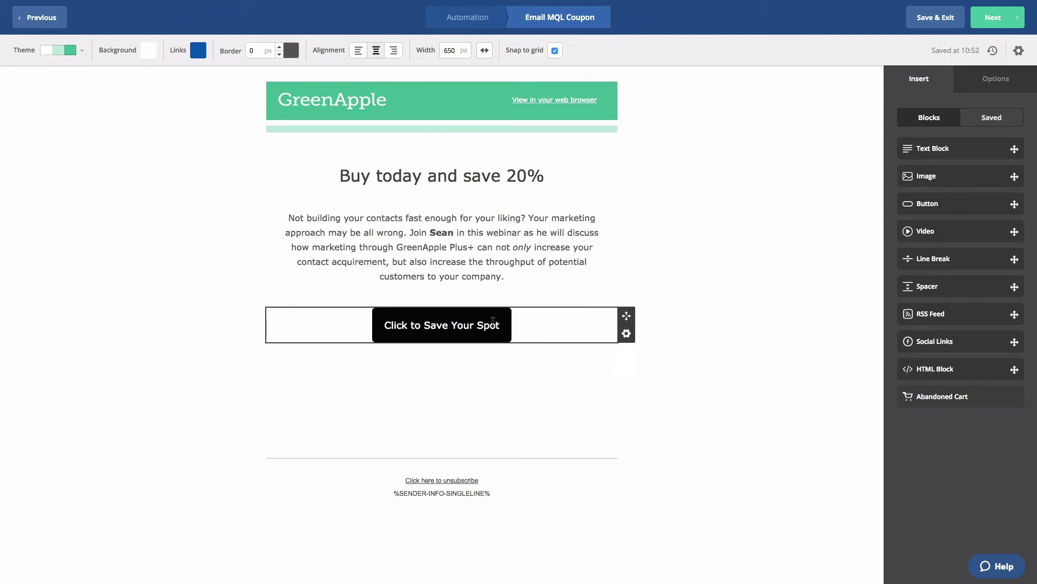
left_click(493, 321)
triple_click(493, 321)
type("Buy now!")
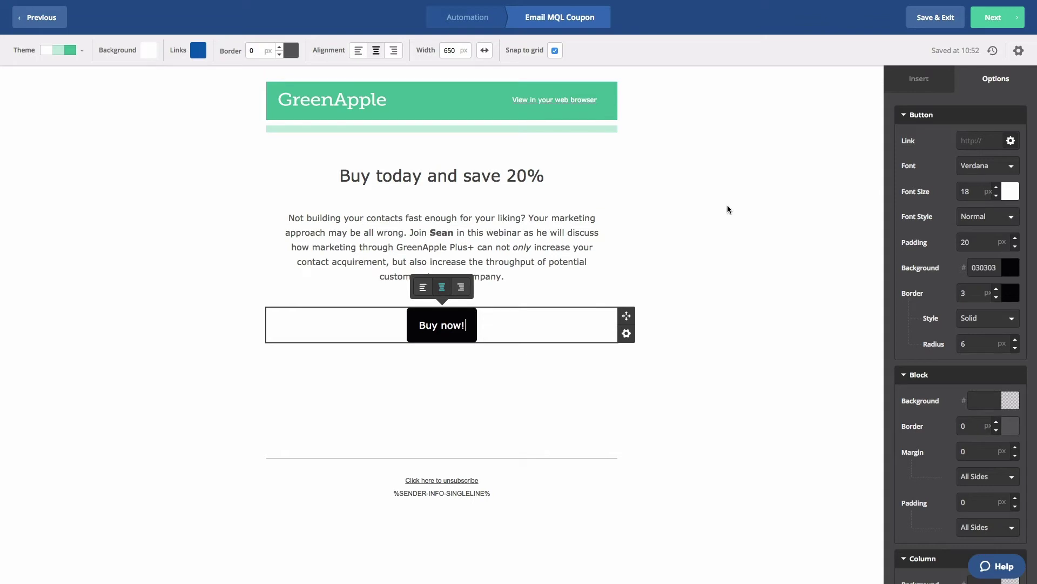
left_click(978, 140)
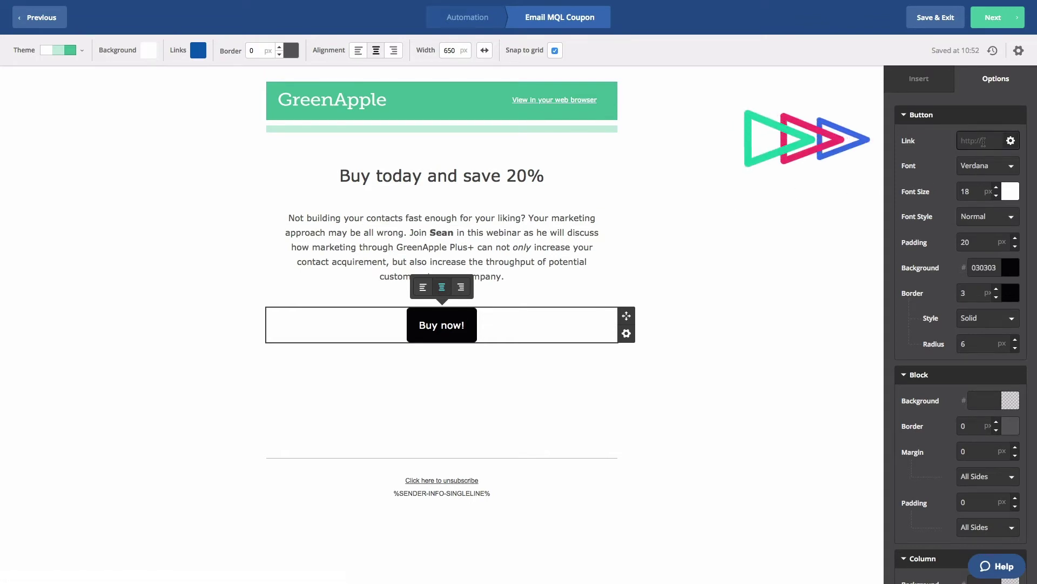
type("home")
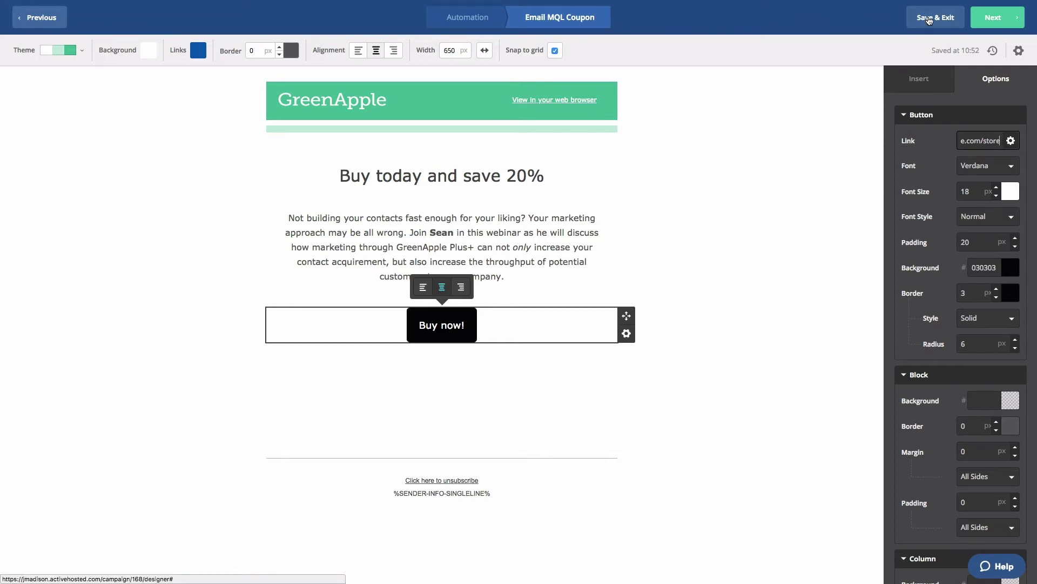
left_click(928, 20)
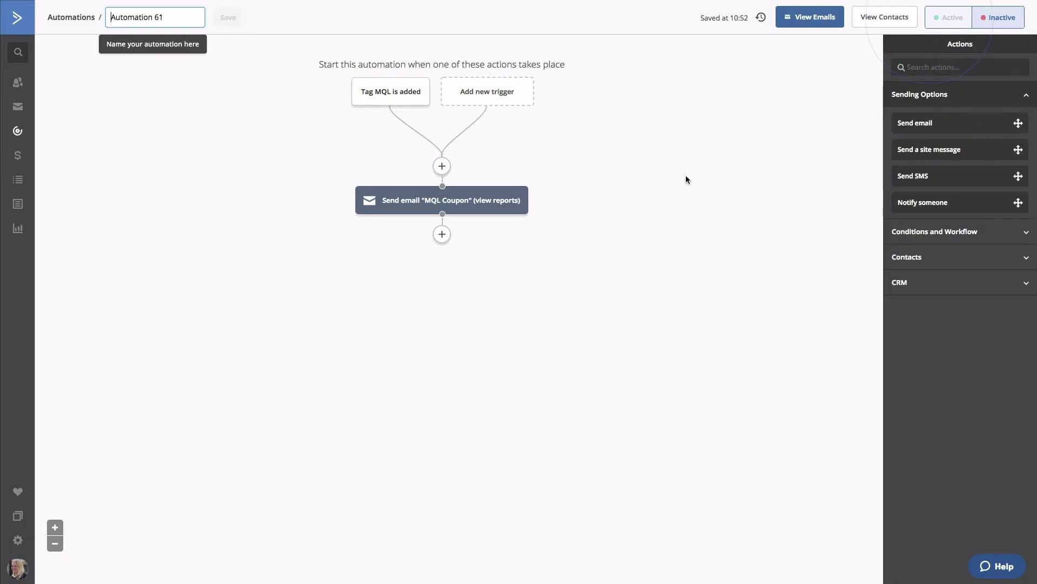
Step: Insert a Wait step for a specified period of 1 week(s) after the MQL Coupon email
left_click(442, 234)
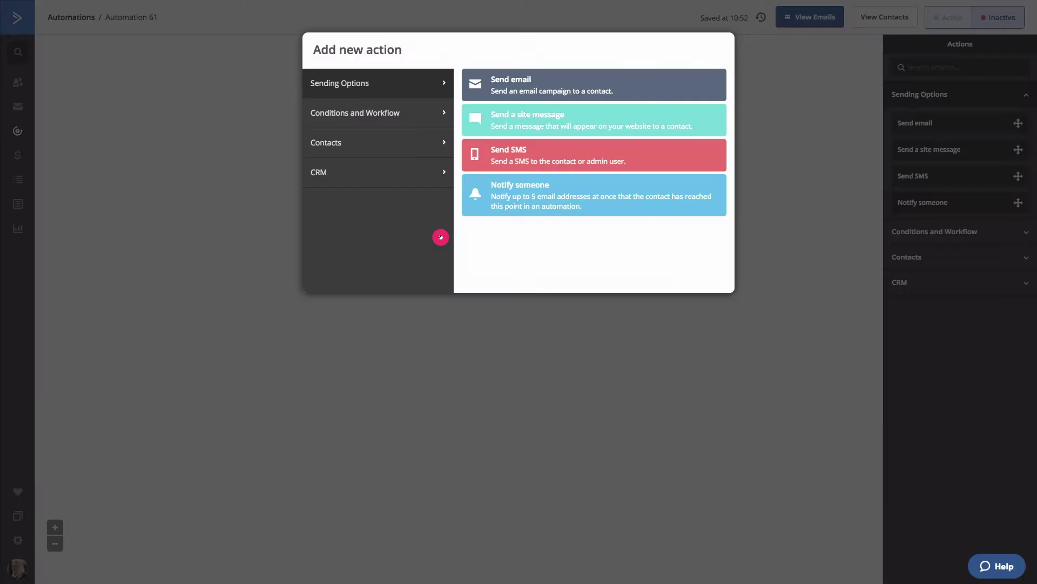
left_click(386, 126)
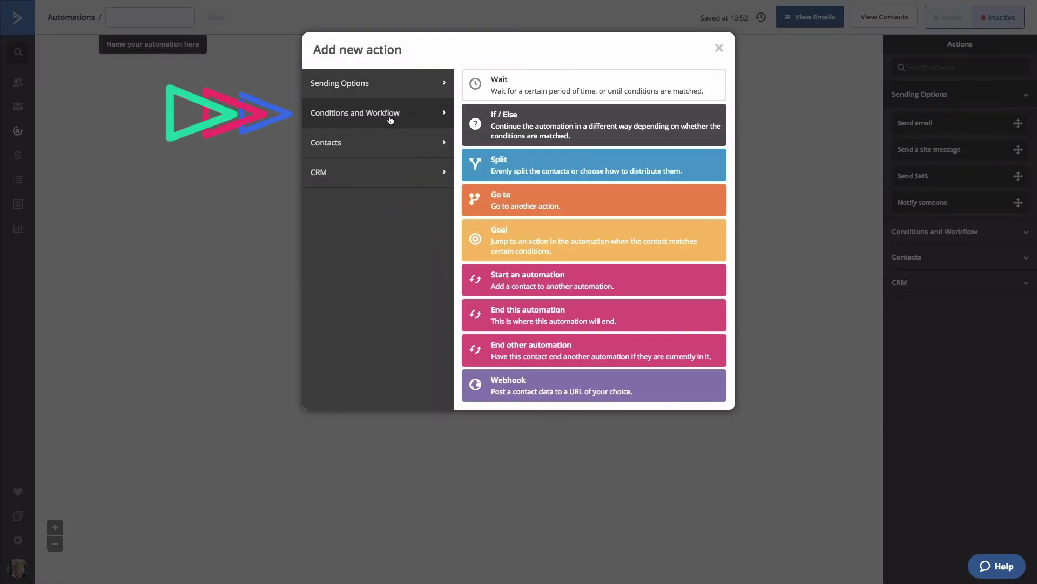
left_click(524, 88)
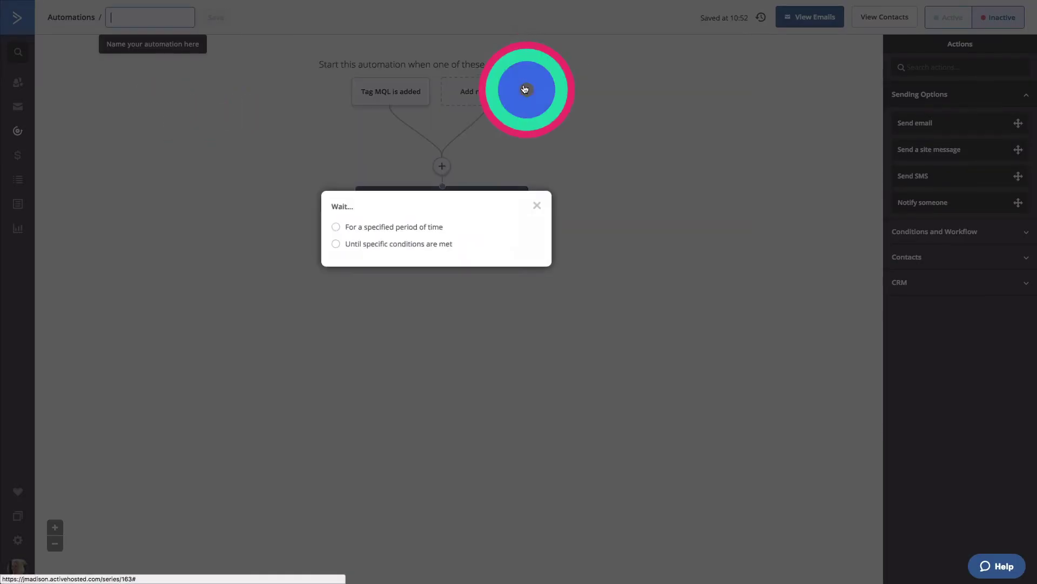
left_click(431, 227)
left_click(458, 226)
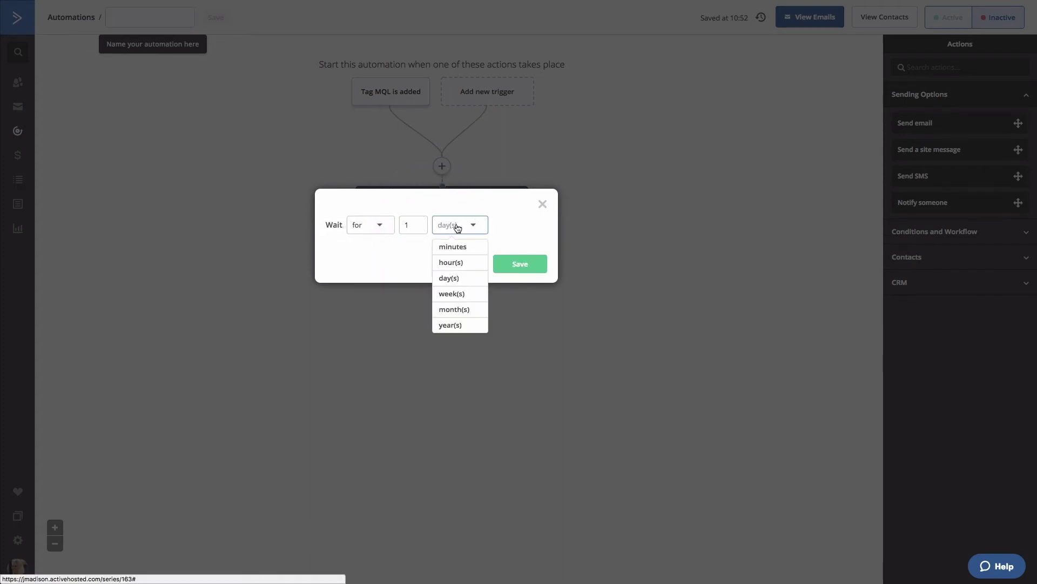
left_click(453, 293)
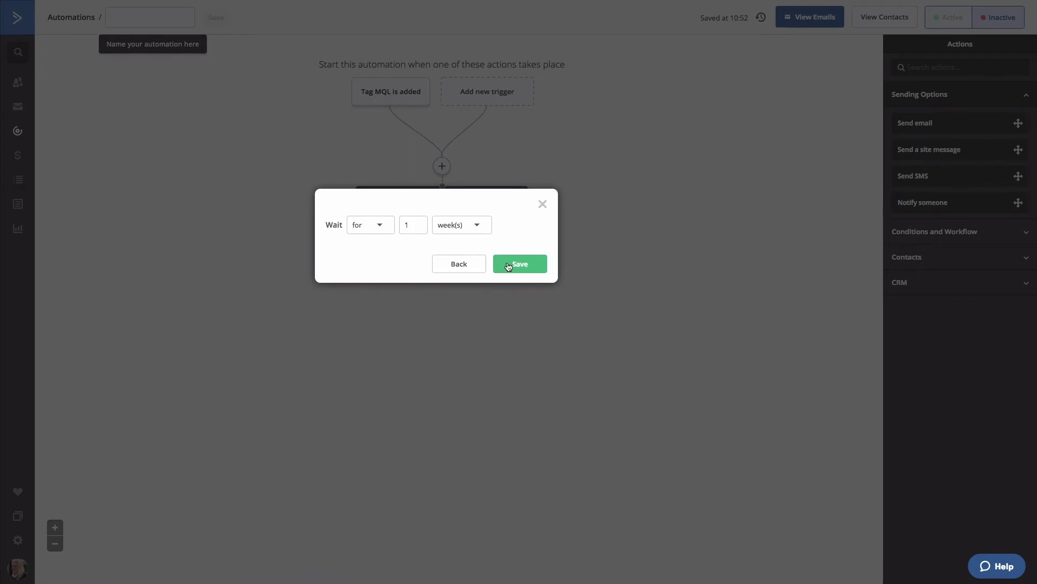
left_click(508, 266)
left_click(441, 308)
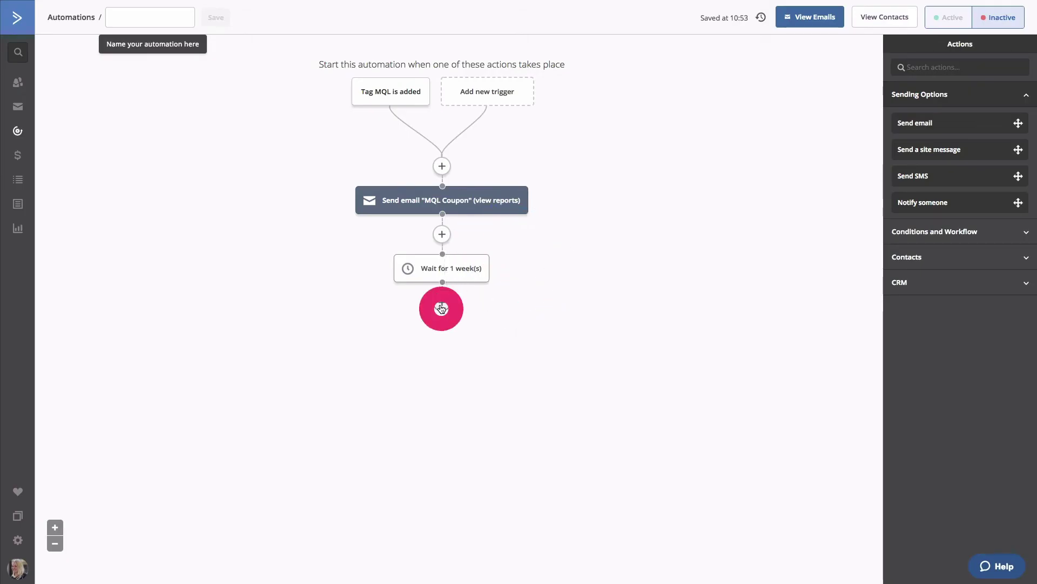
left_click(558, 131)
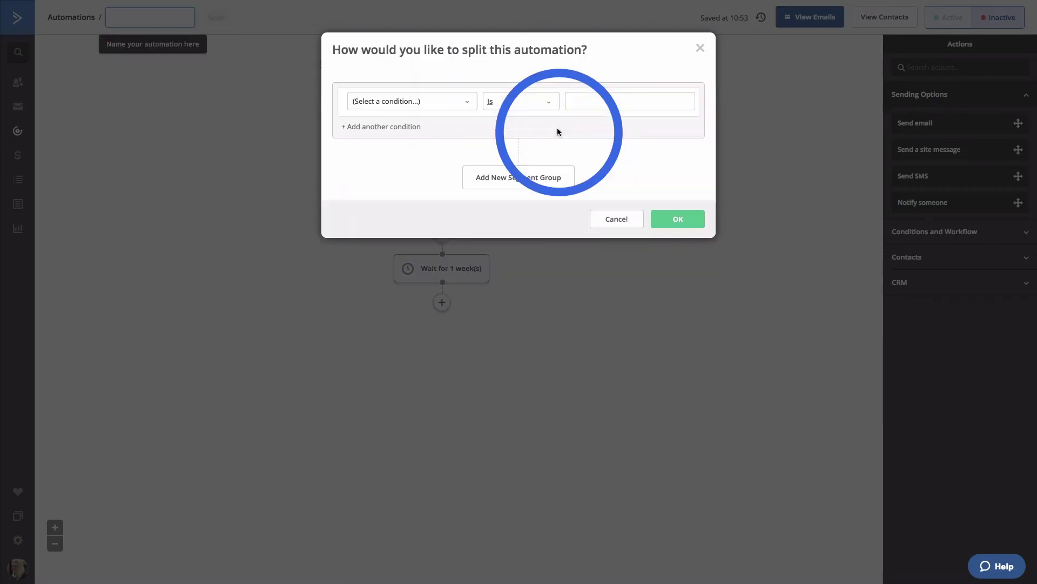
left_click(470, 104)
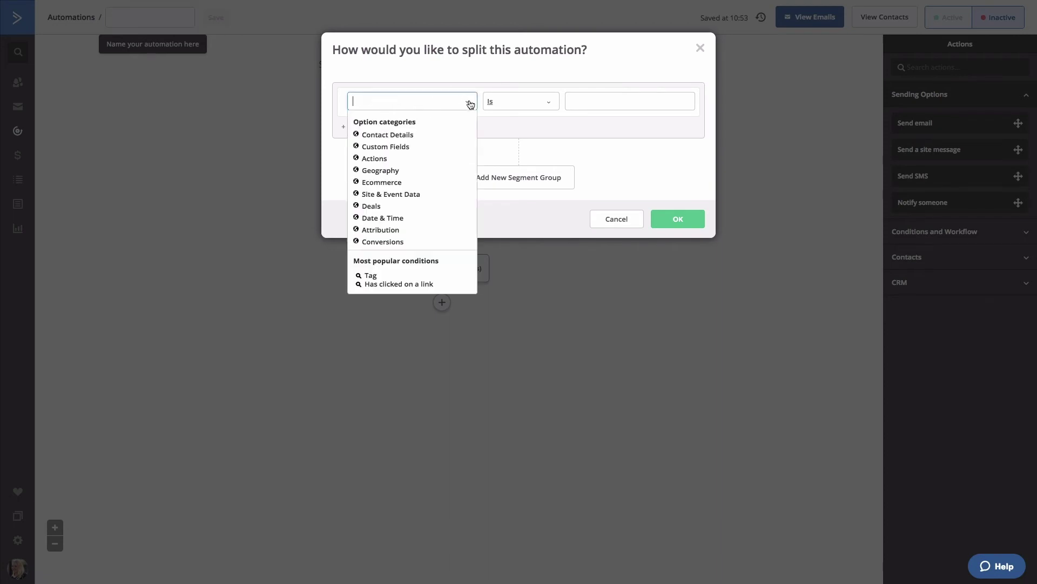
left_click(387, 158)
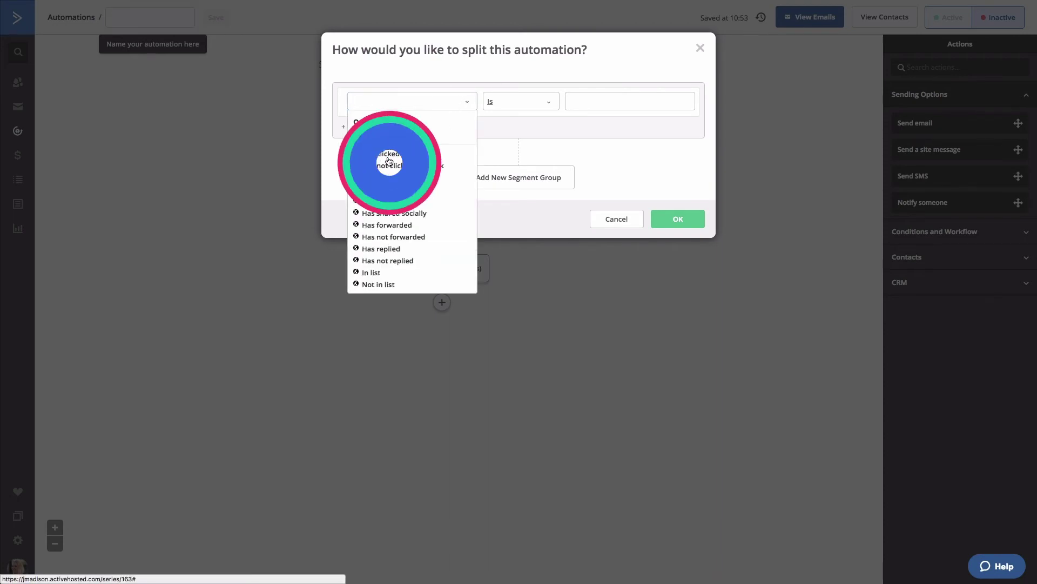
left_click(389, 155)
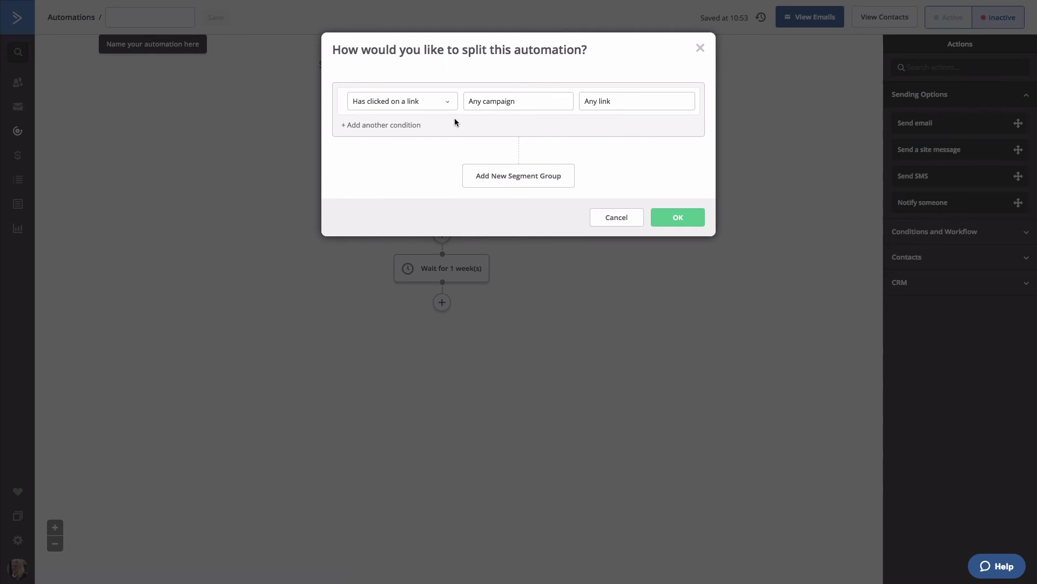
left_click(506, 101)
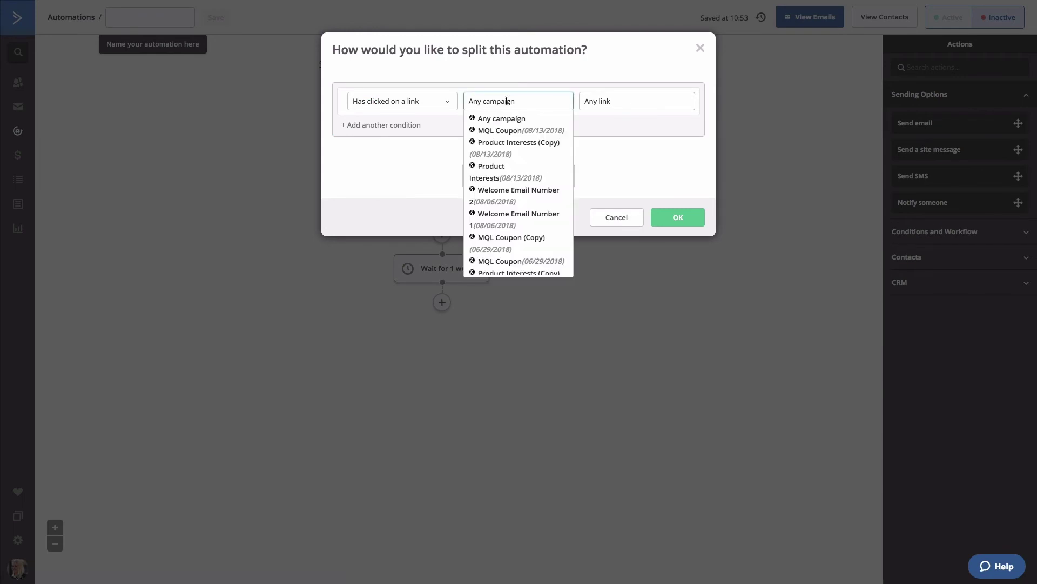
left_click(504, 136)
left_click(610, 101)
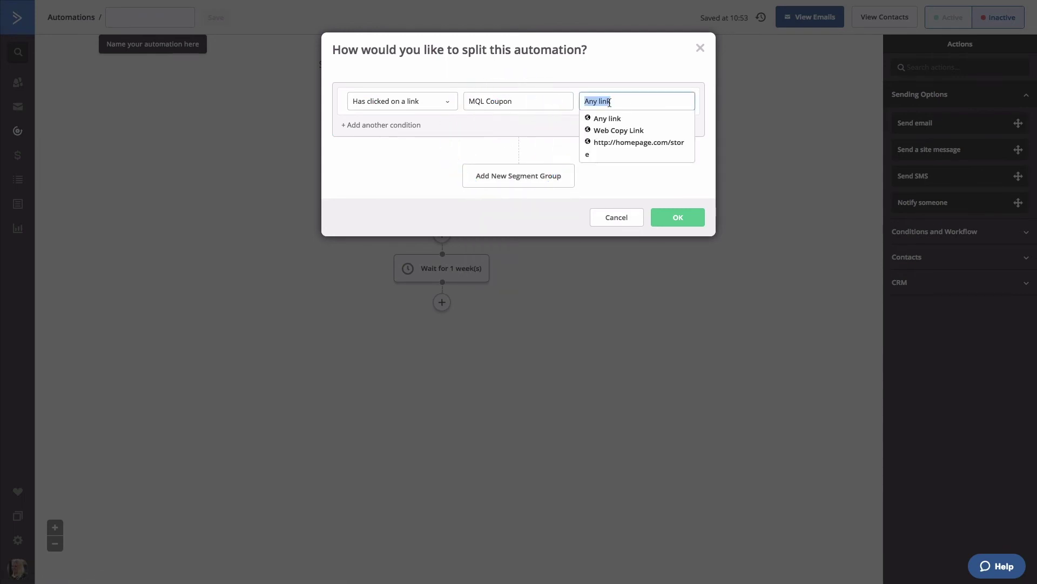
left_click(616, 142)
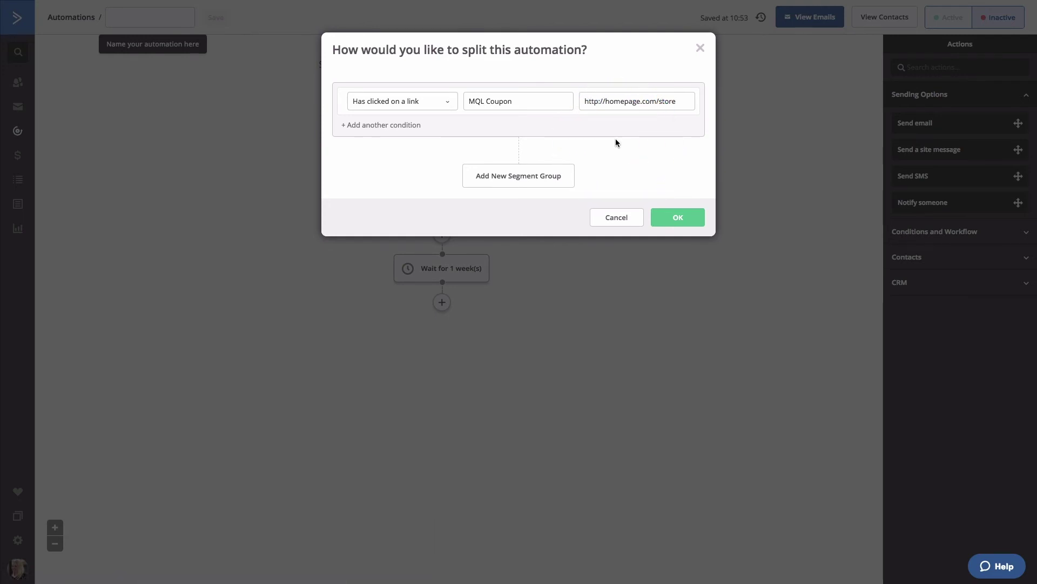
left_click(697, 220)
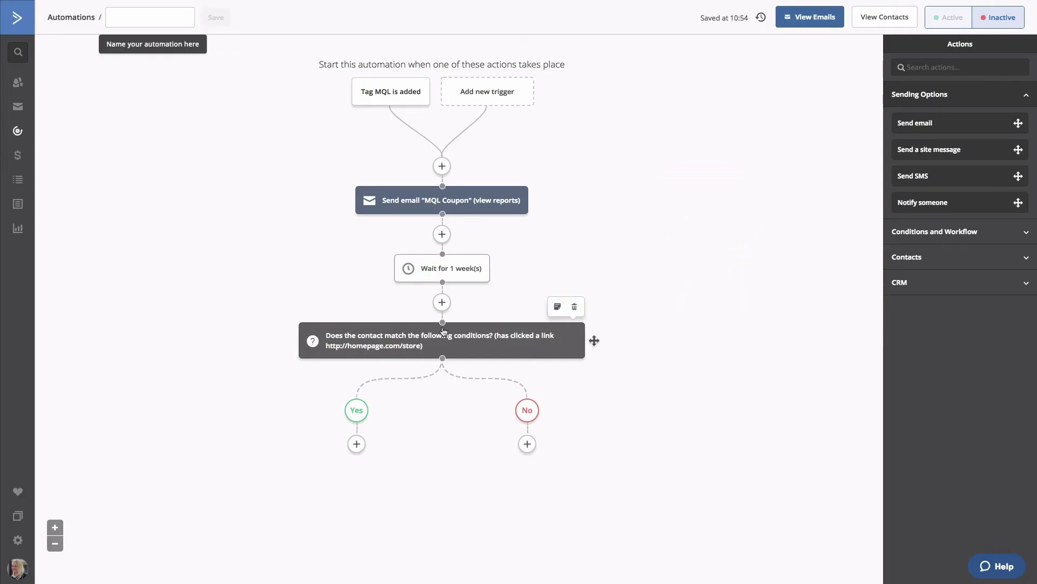
Step: Add an Add tag step with tag SQL on the Yes branch
left_click(357, 444)
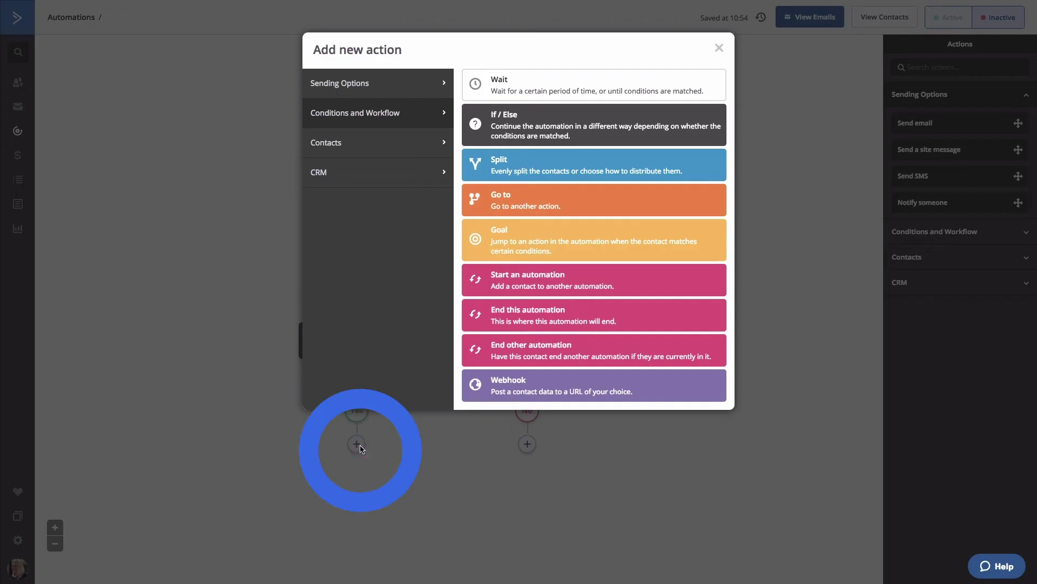
left_click(373, 143)
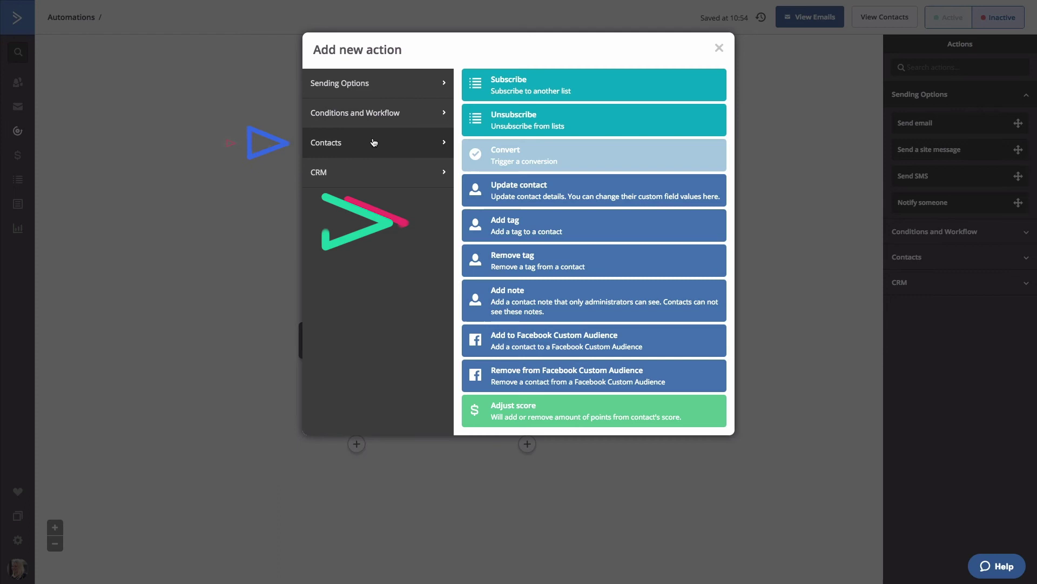
left_click(531, 232)
type("S")
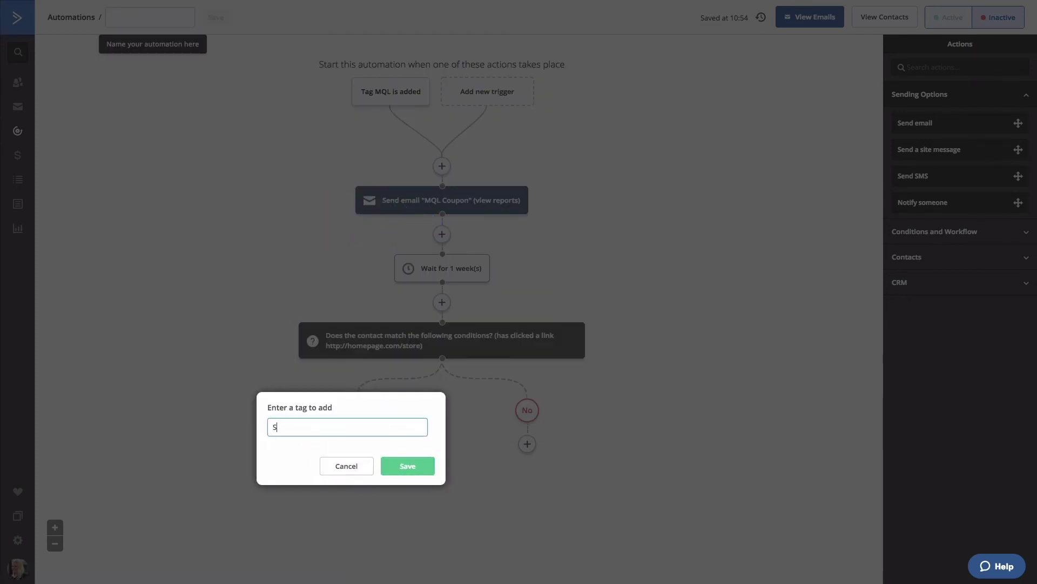
type("QL")
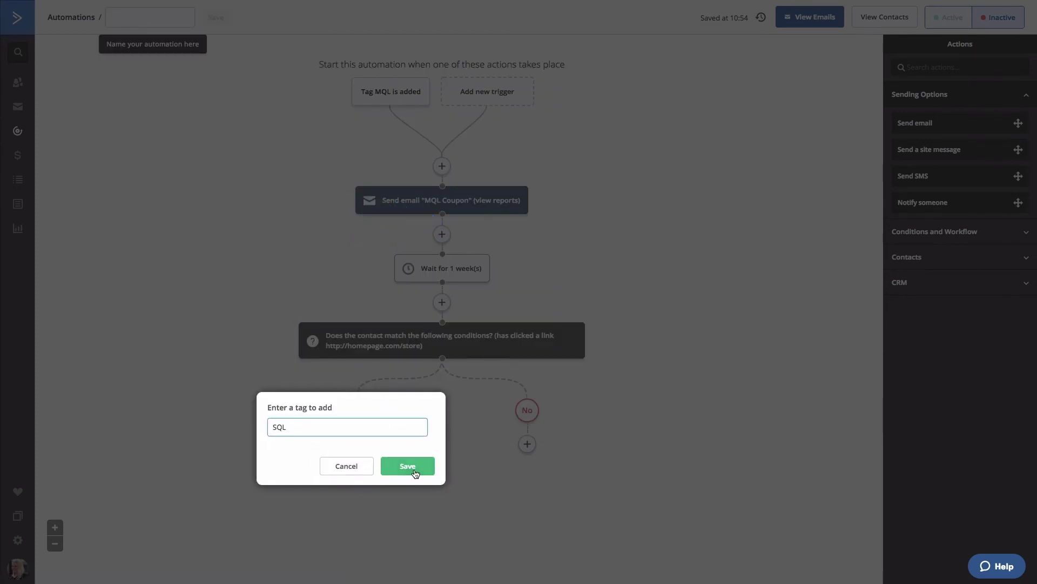
left_click(411, 468)
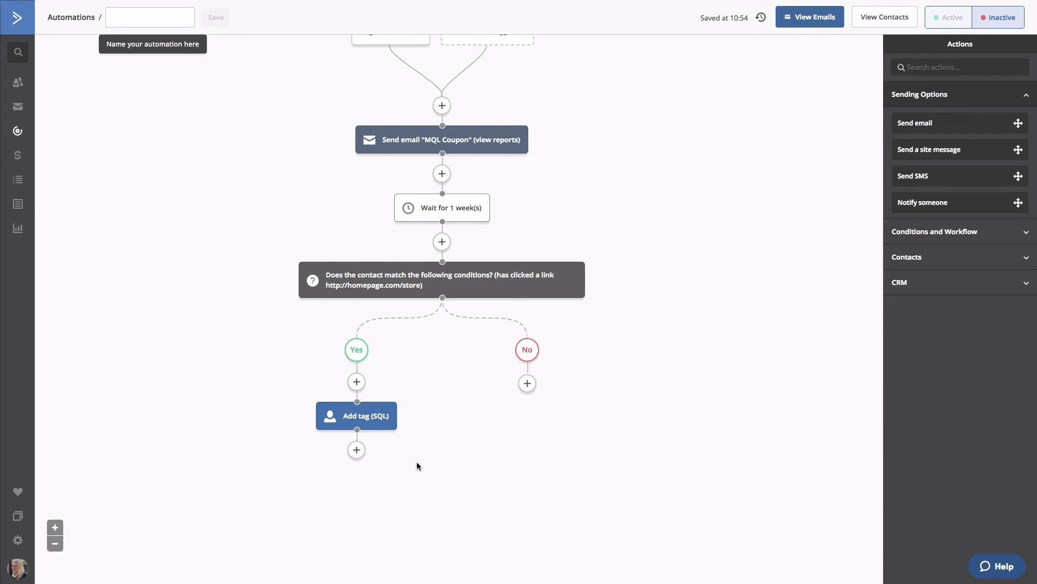
Step: Follow it with a Remove tag step removing the MQL tag
left_click(356, 449)
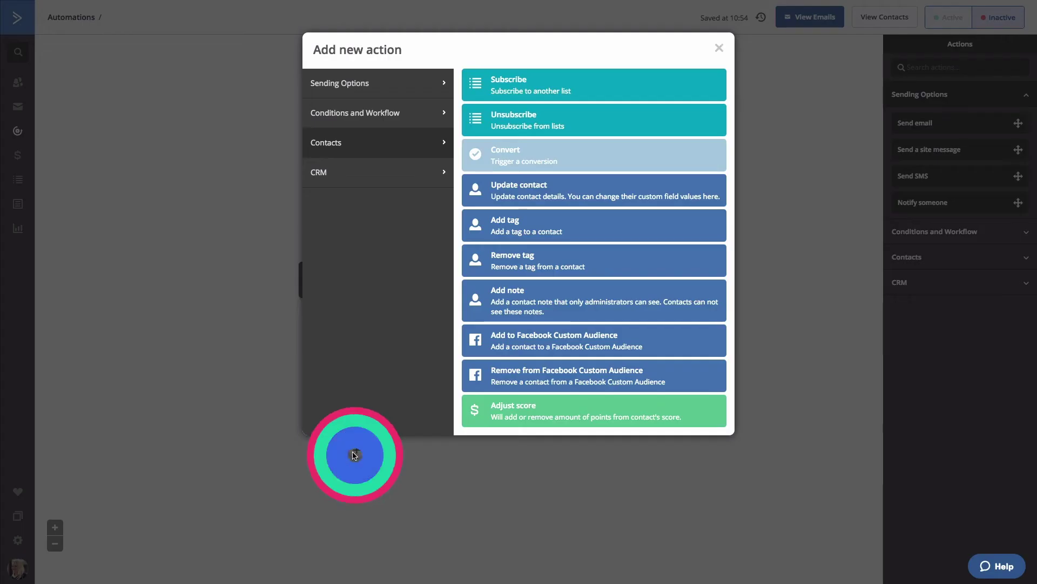
left_click(524, 267)
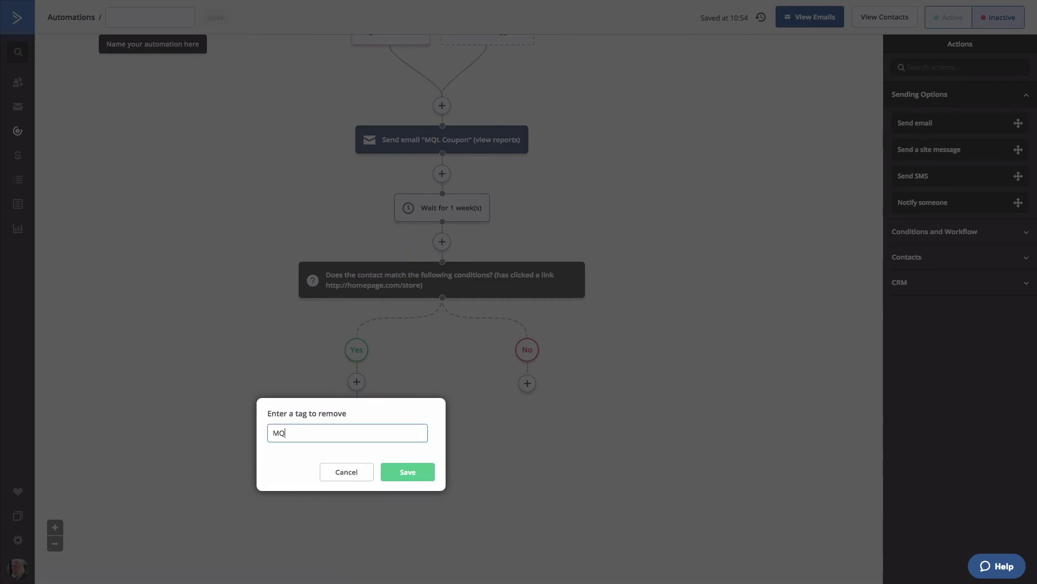
left_click(418, 472)
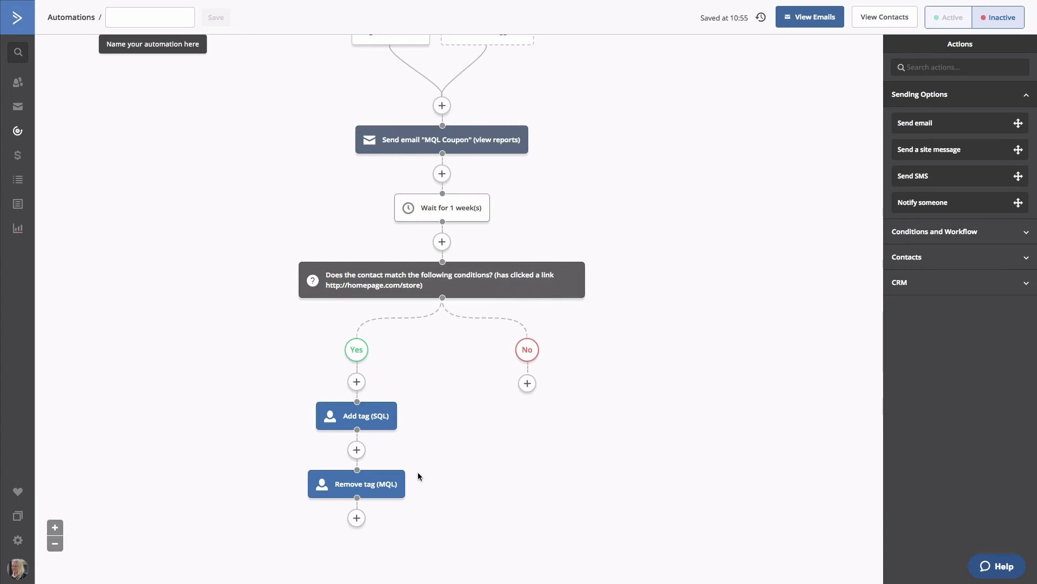
Step: Add a Send email step on the No branch with MQL Coupon selected and show its edit options
left_click(527, 384)
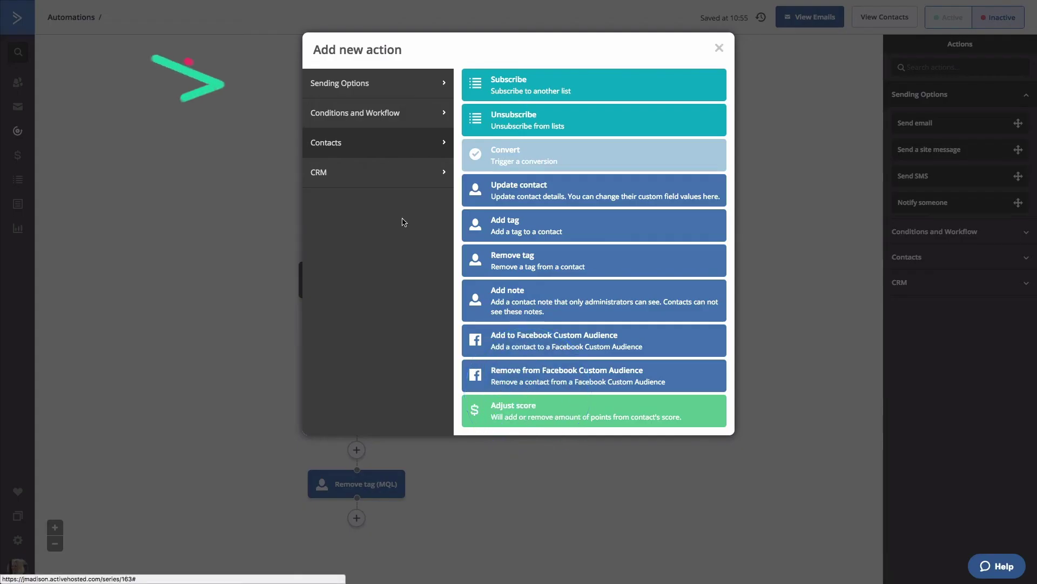
left_click(379, 82)
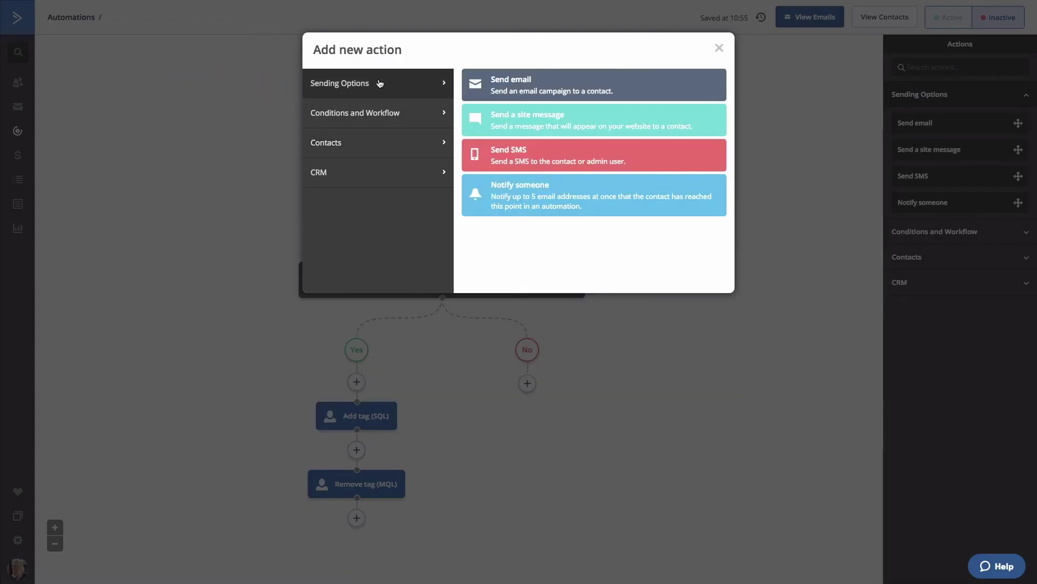
left_click(513, 91)
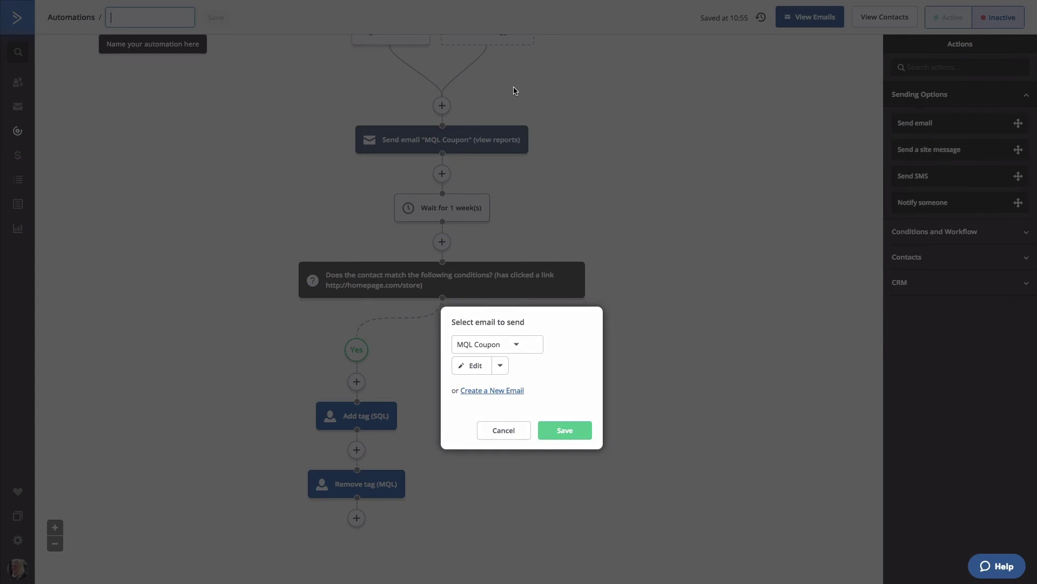
left_click(501, 361)
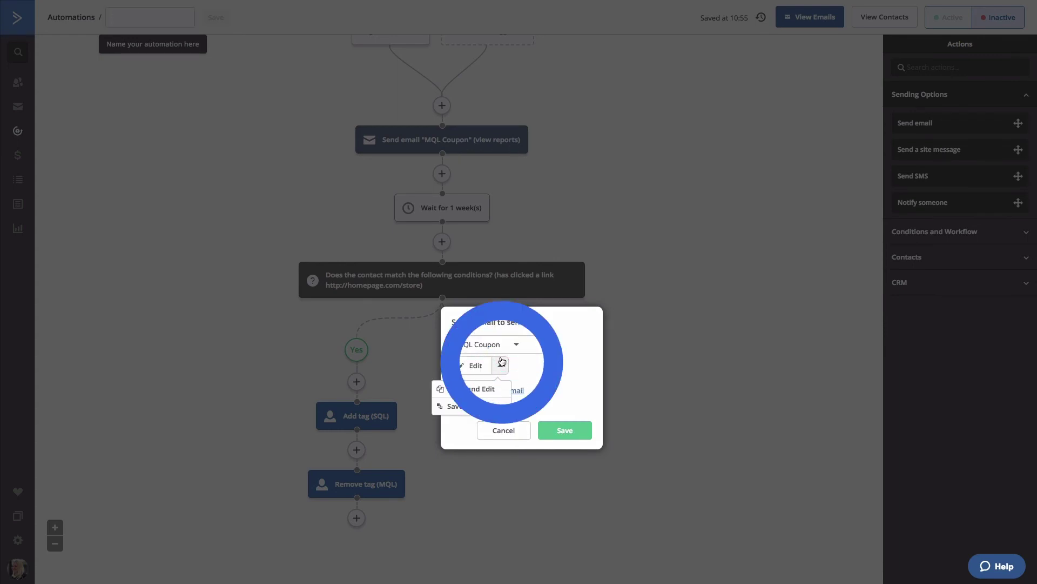
Step: Copy the MQL Coupon email and prefix its headline with 'ENDS SOON!'
left_click(483, 390)
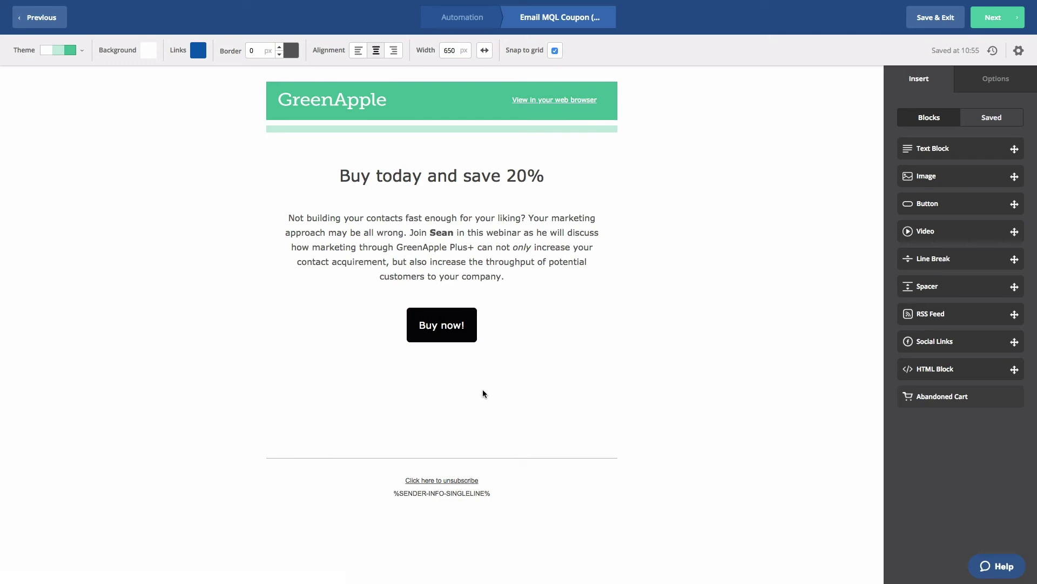
left_click(440, 192)
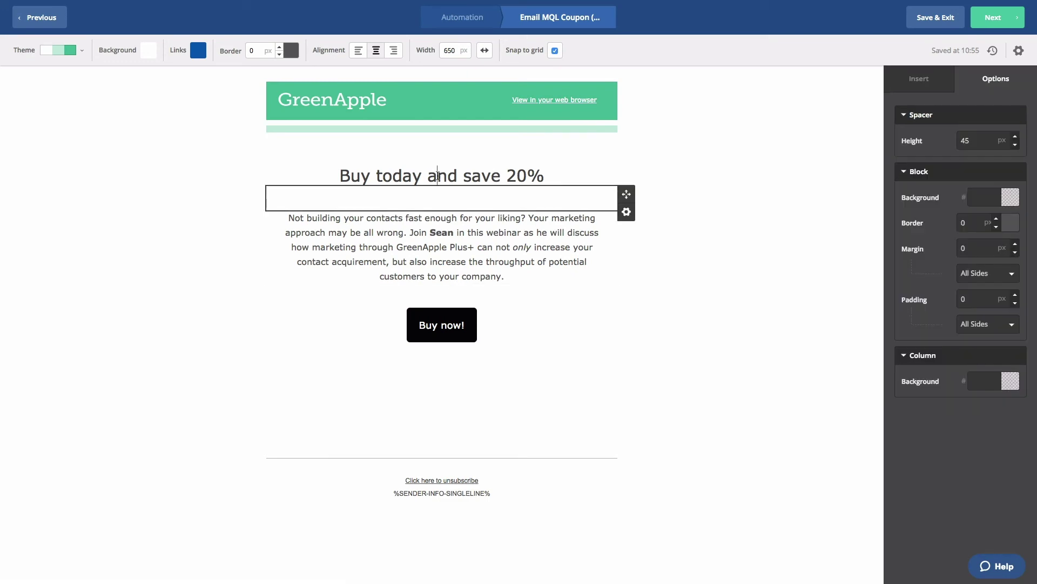
left_click(396, 181)
type("ENDS SOON!")
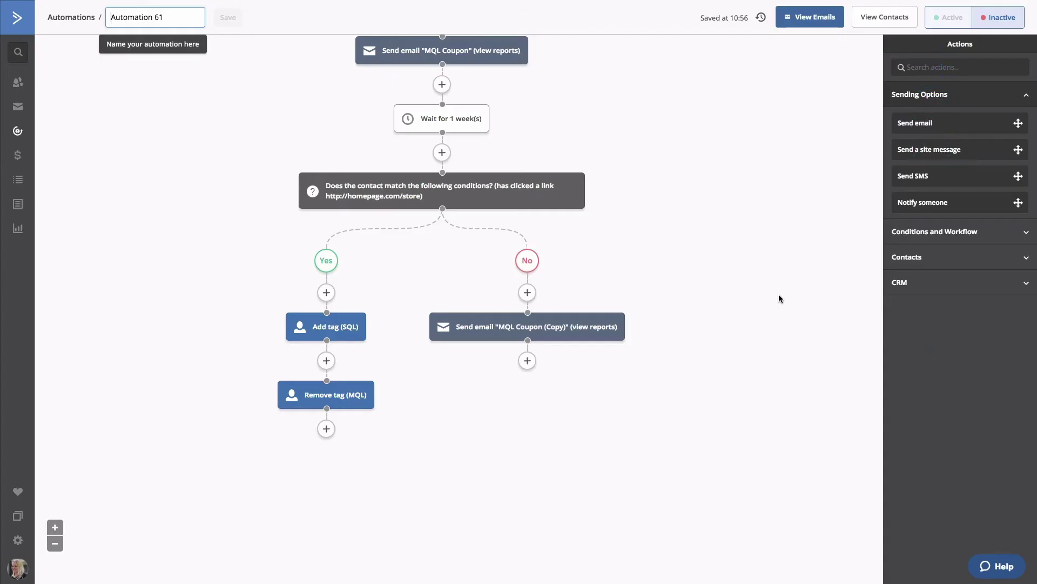
Step: Add a Wait for a specified period of 1 week(s) after the MQL Coupon (Copy) email
left_click(527, 360)
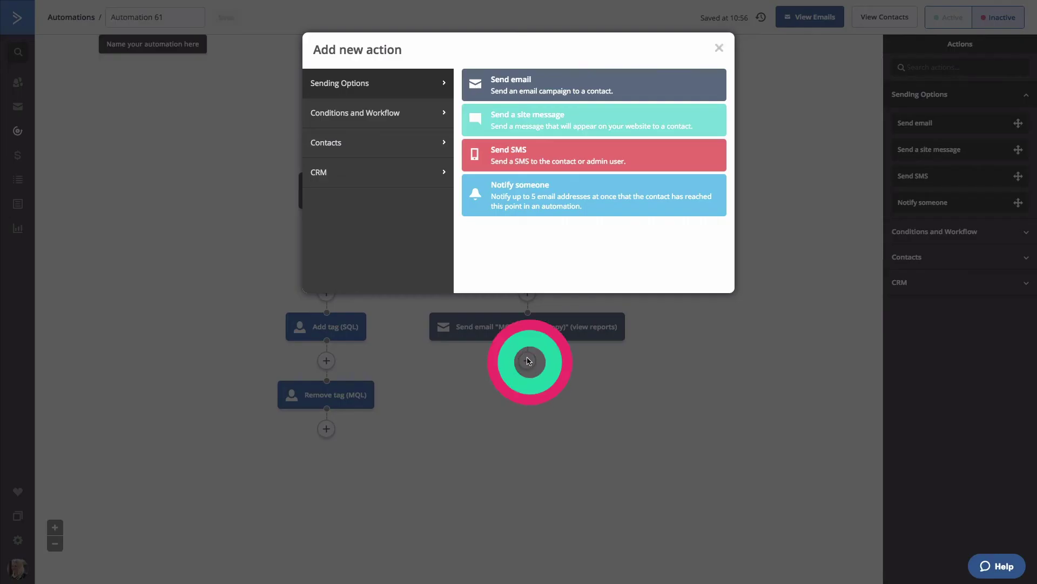
left_click(394, 111)
left_click(535, 87)
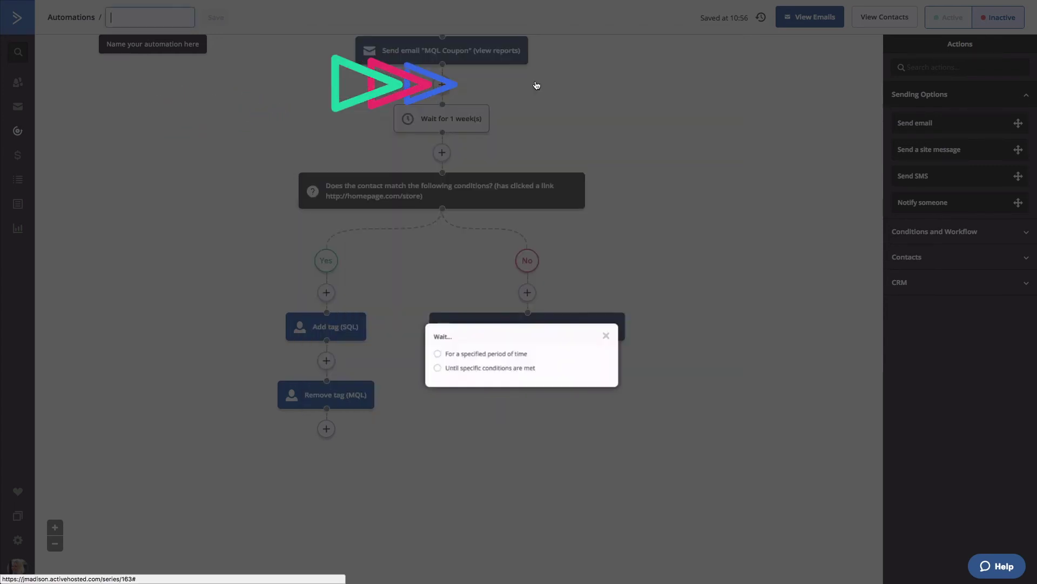
left_click(495, 353)
left_click(545, 351)
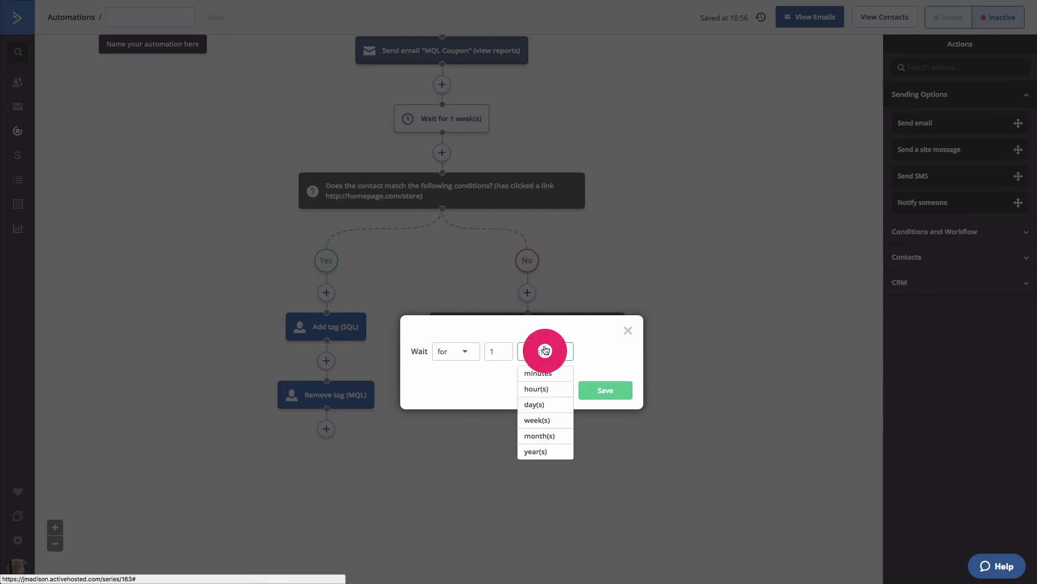
left_click(546, 422)
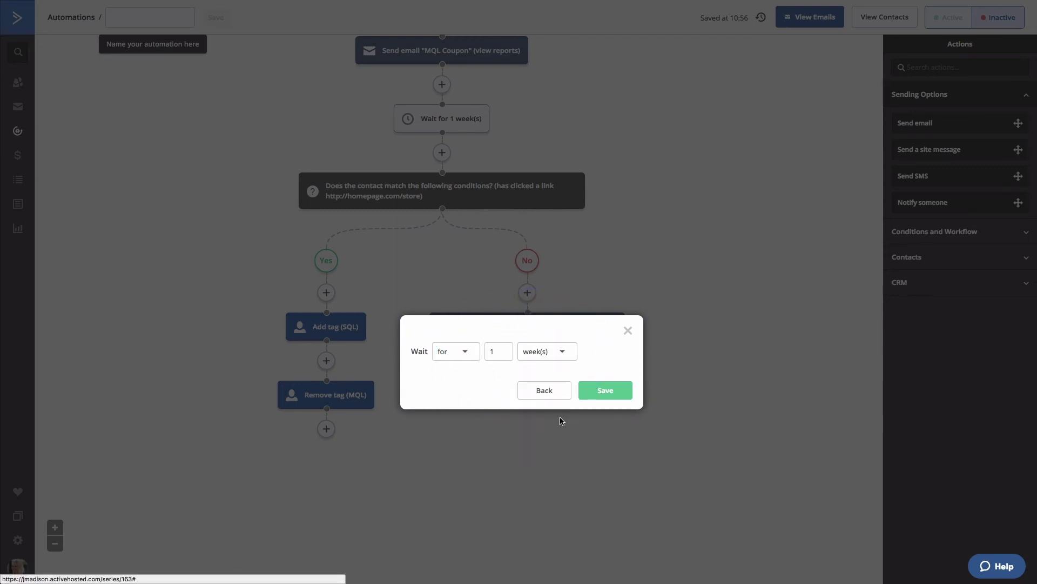
left_click(605, 391)
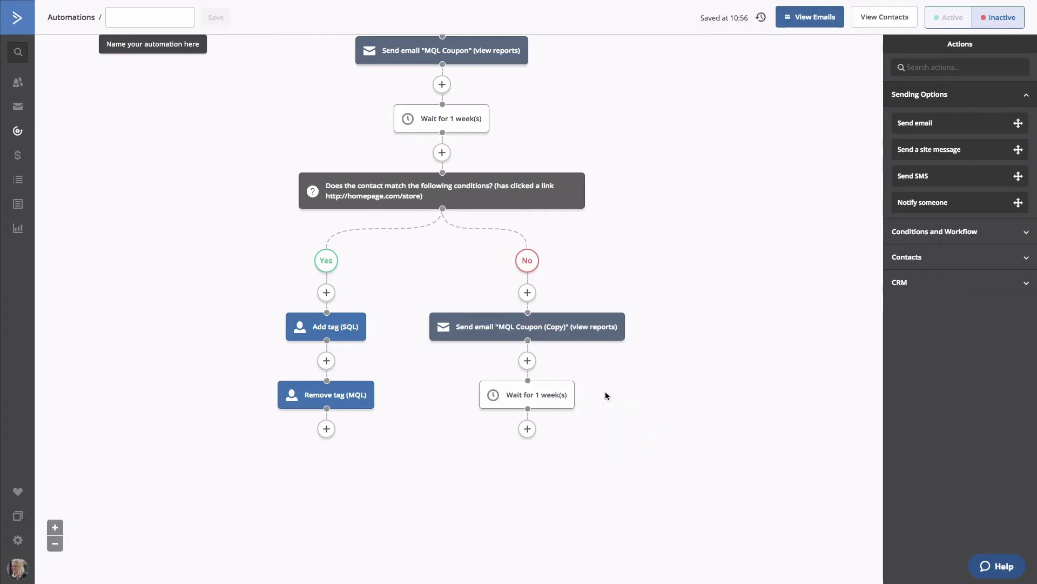
left_click(528, 429)
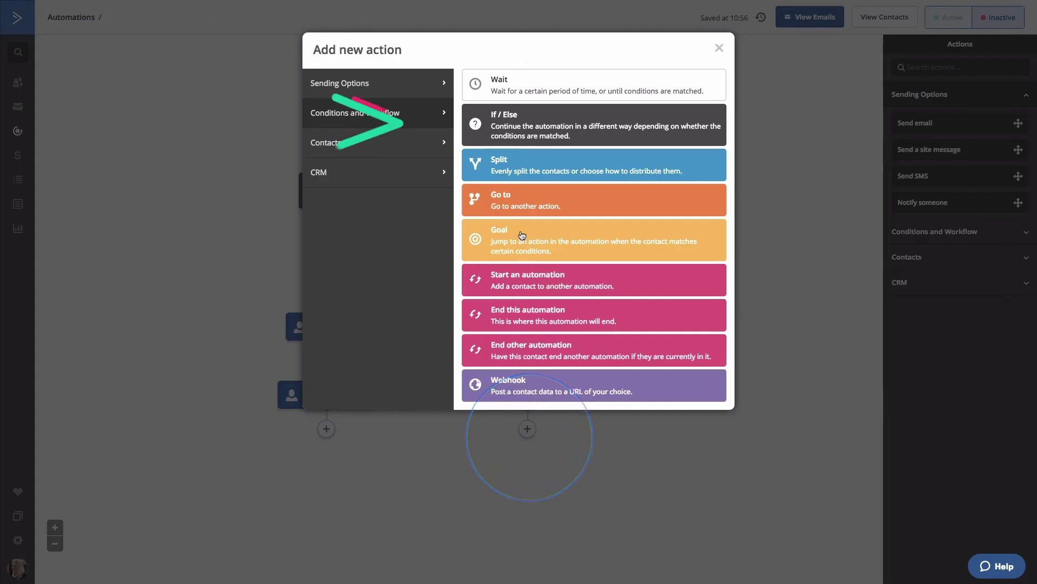
left_click(573, 164)
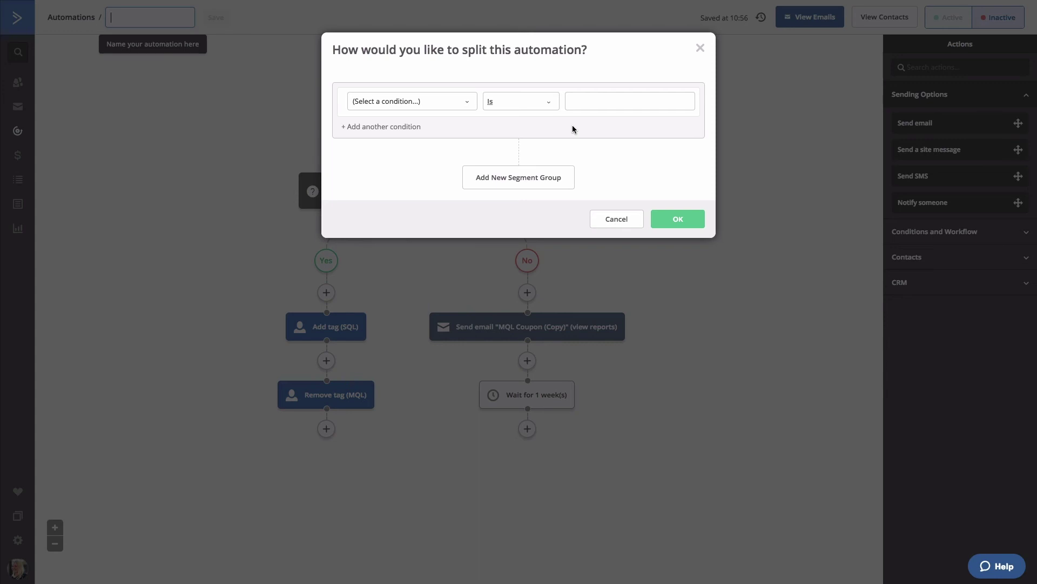
left_click(470, 103)
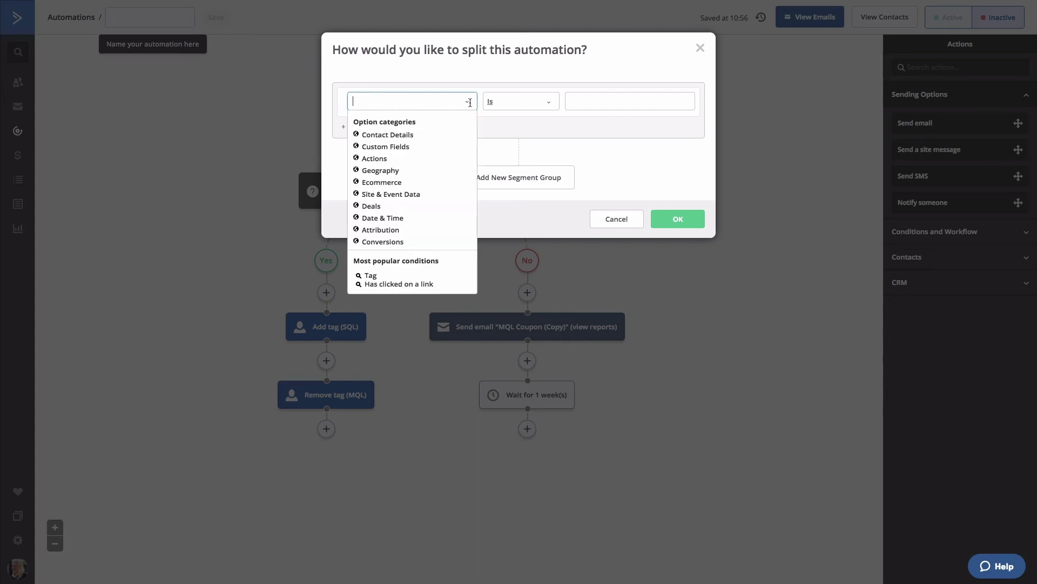
left_click(402, 158)
left_click(400, 155)
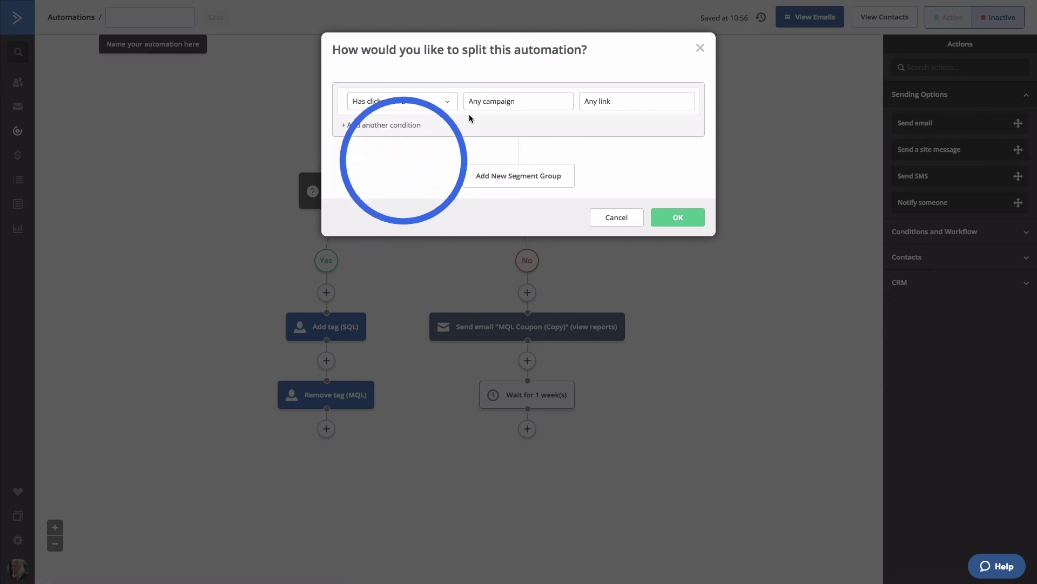
left_click(500, 103)
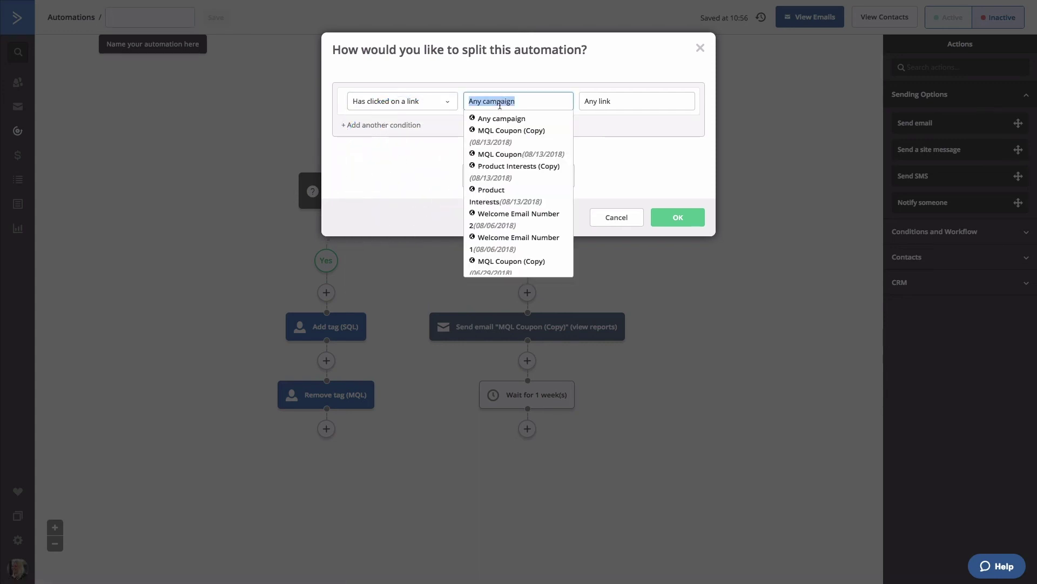
left_click(505, 136)
left_click(597, 104)
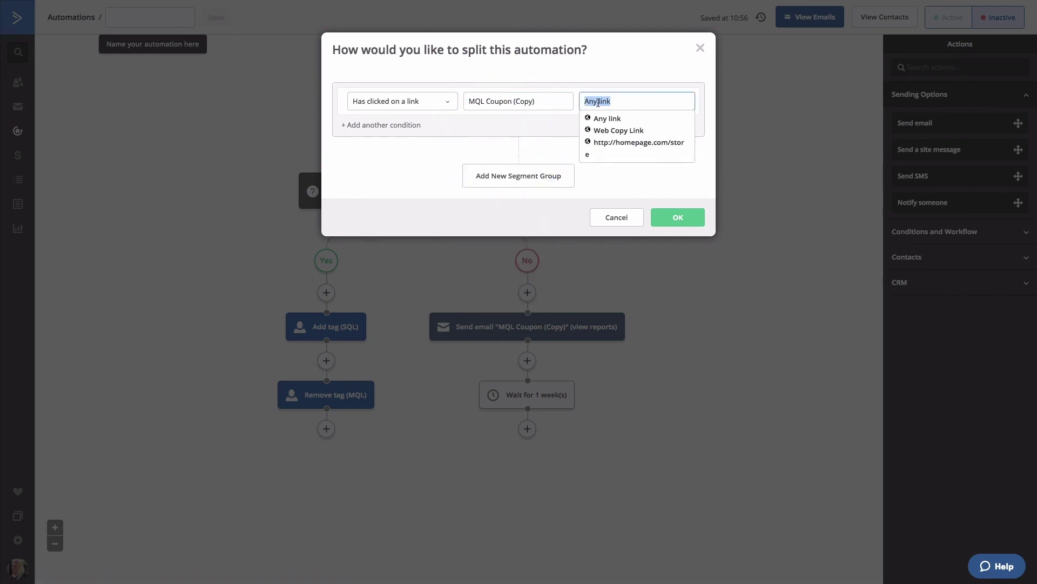
left_click(603, 142)
left_click(677, 217)
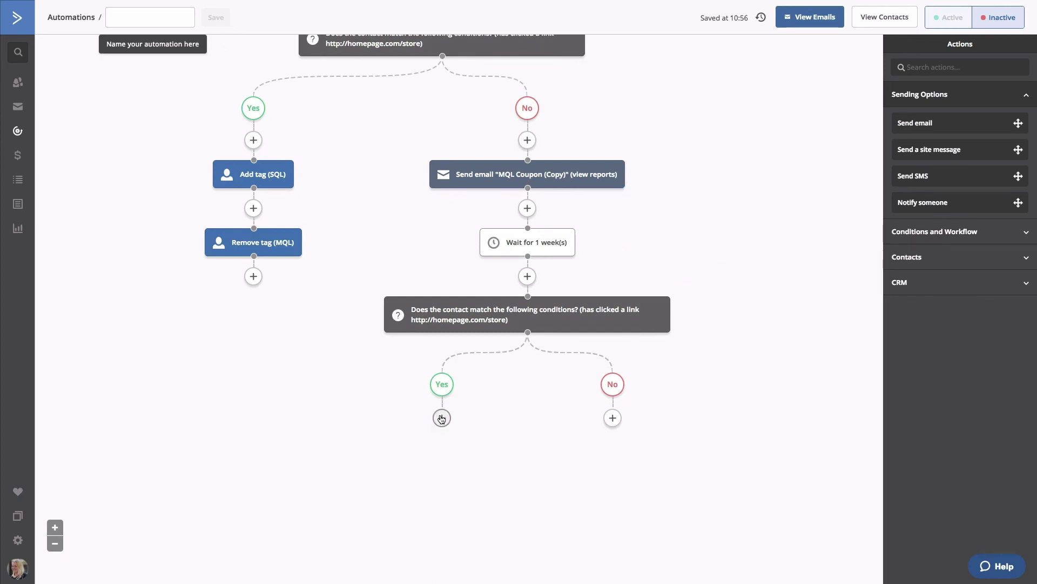
Step: Add an Add tag step with tag SQL on the lower Yes branch
left_click(441, 419)
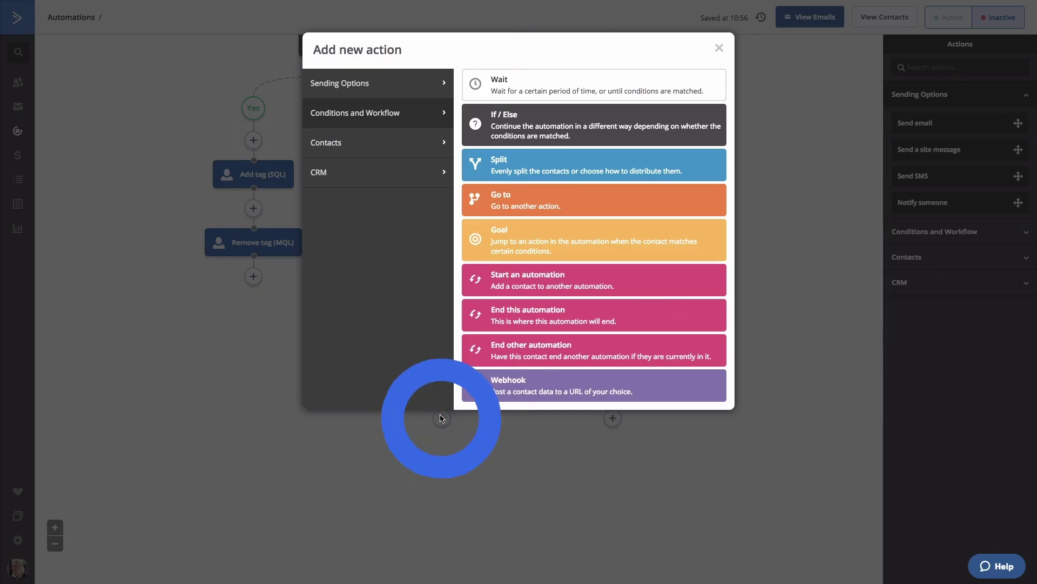
left_click(388, 146)
left_click(527, 231)
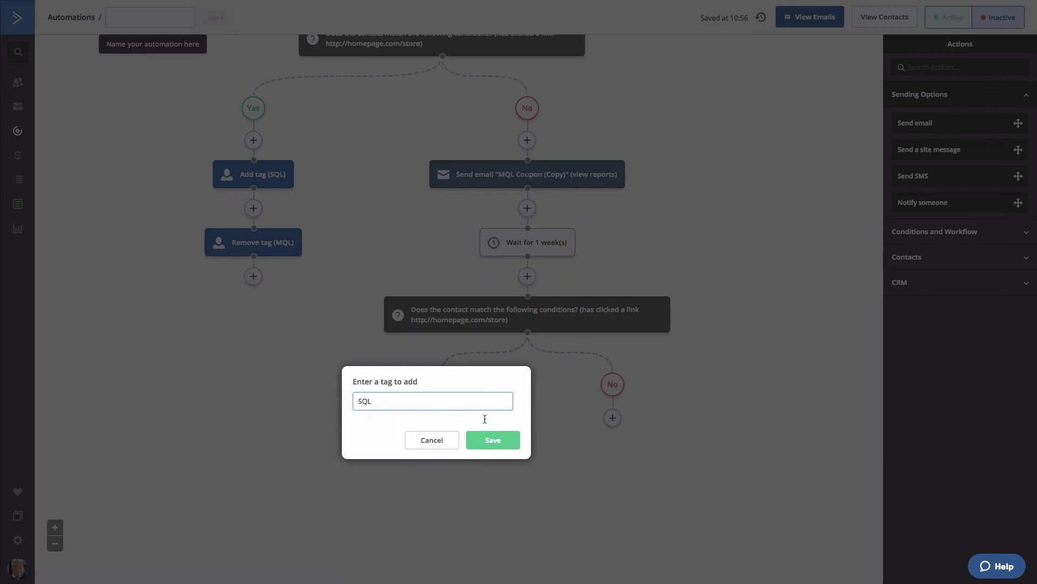
left_click(483, 440)
Step: Follow it with a Remove tag step removing the MQL tag
scroll(482, 439, "down", 1)
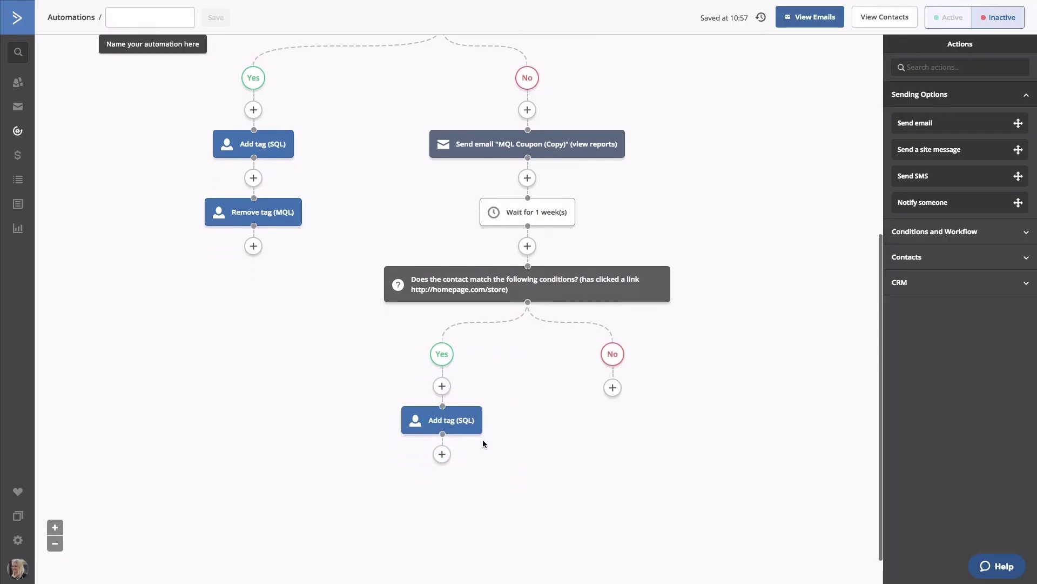
left_click(442, 454)
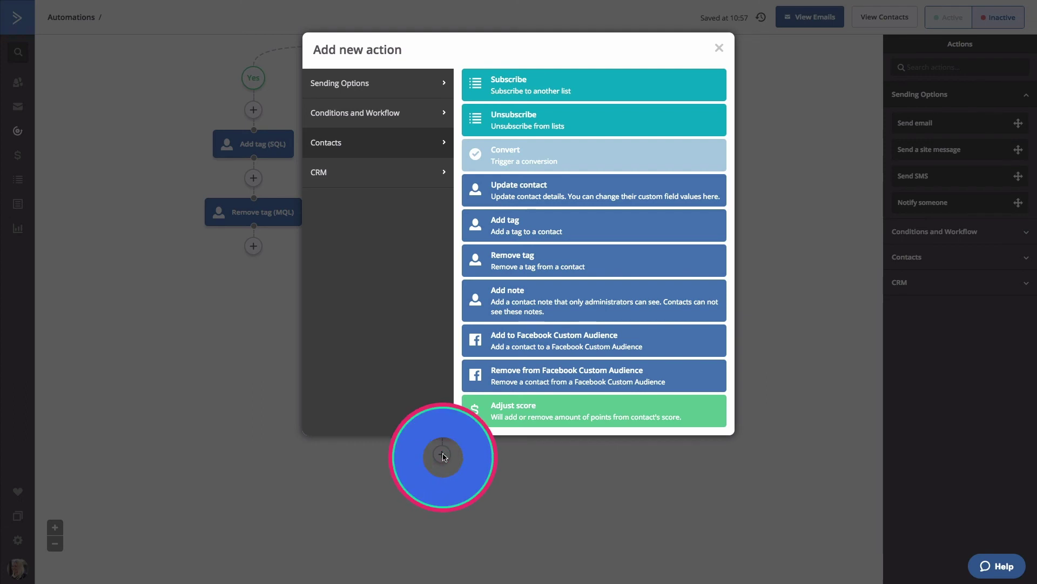
left_click(530, 264)
type("MQL")
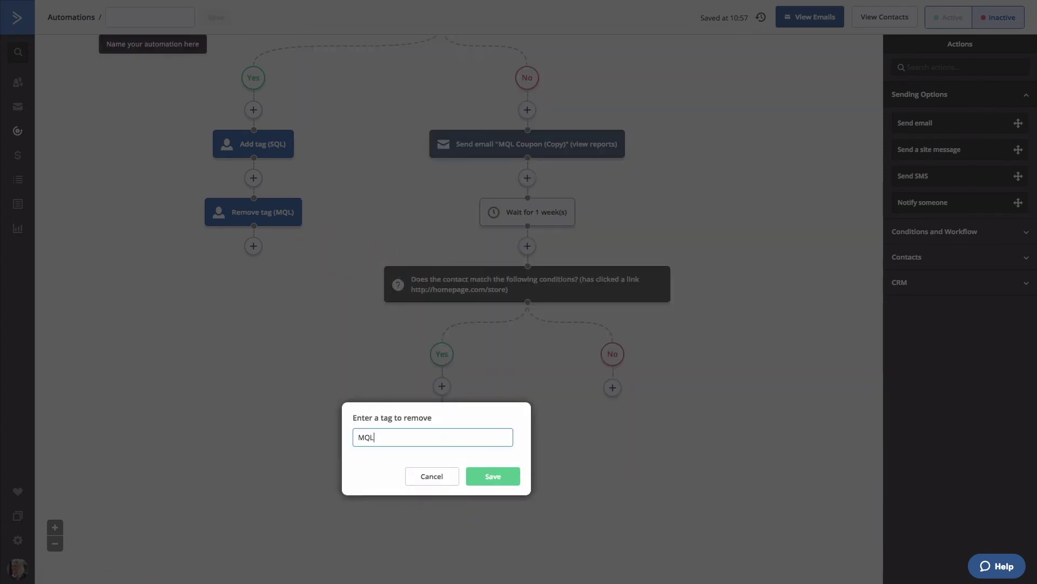
left_click(502, 479)
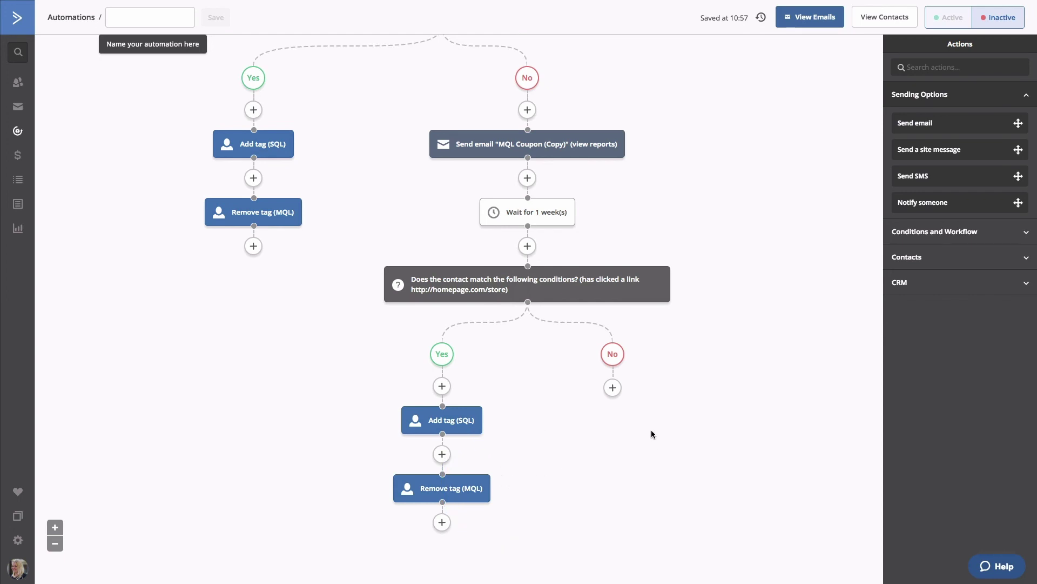
Step: Add an End this automation step on the lower No branch
left_click(612, 388)
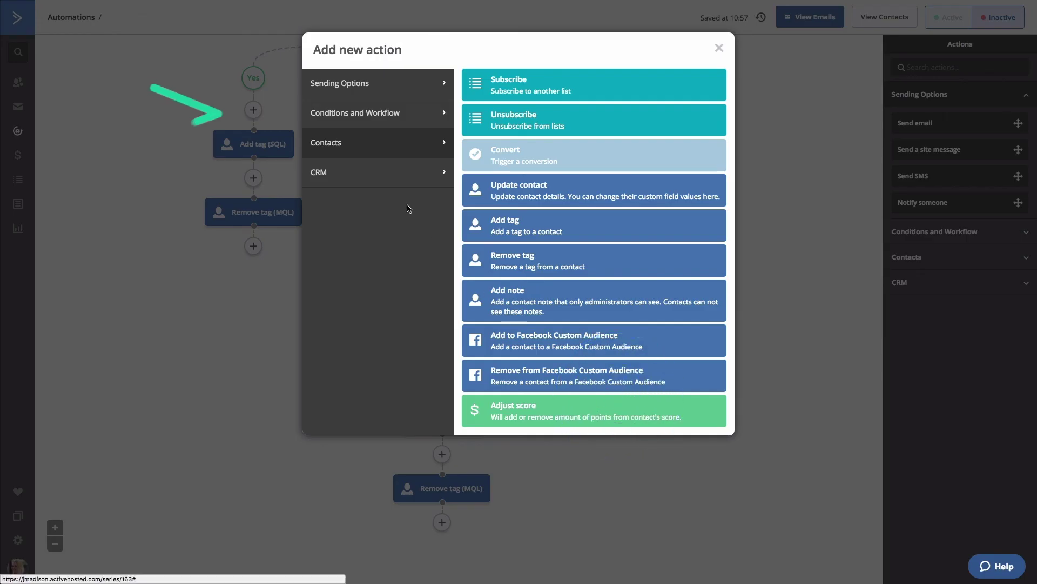
left_click(389, 114)
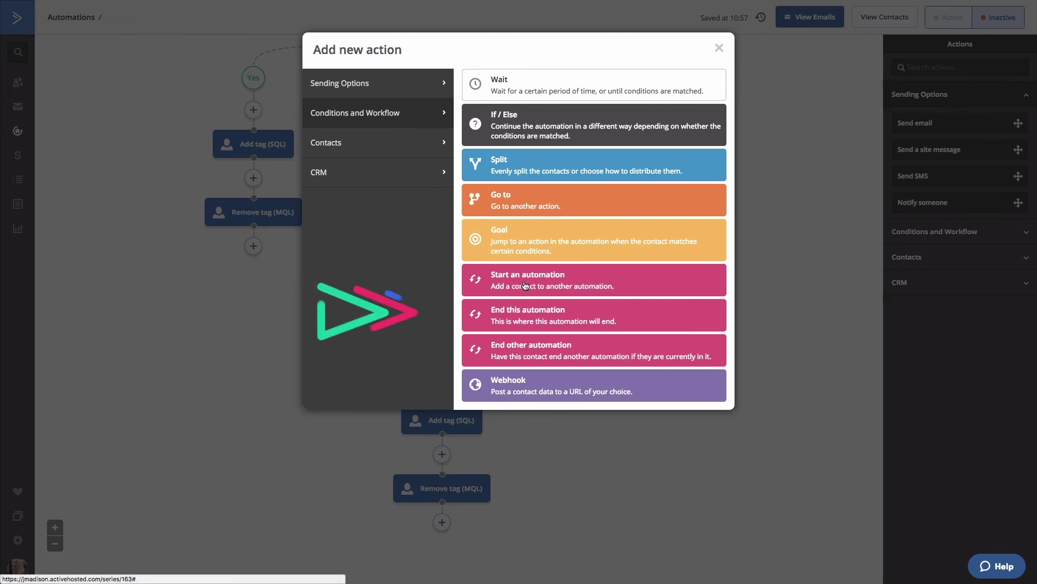
left_click(523, 321)
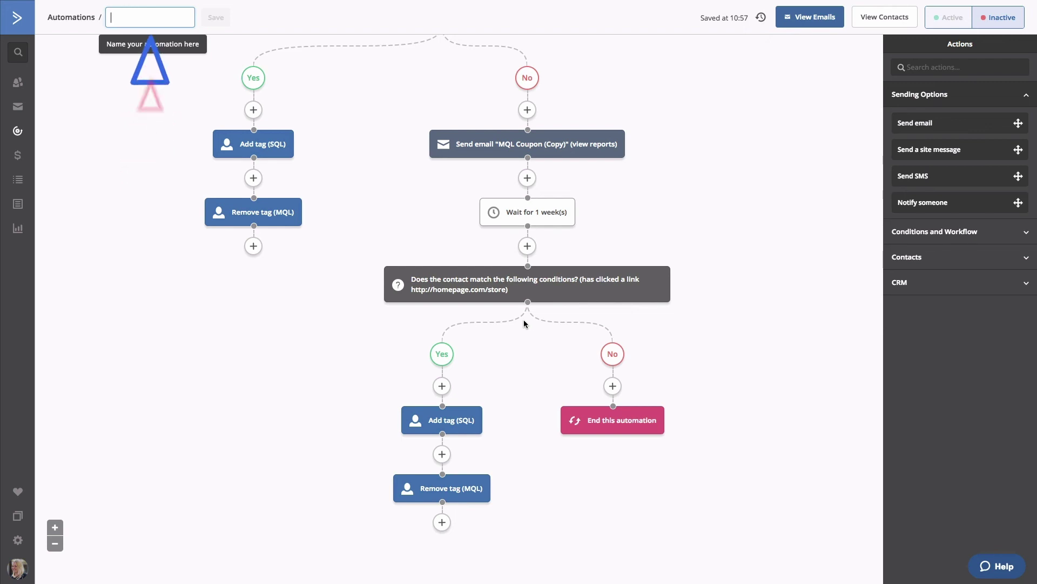
Step: Name the automation 'MQL to SQL Conversion Coupon' and save it
type("MQL")
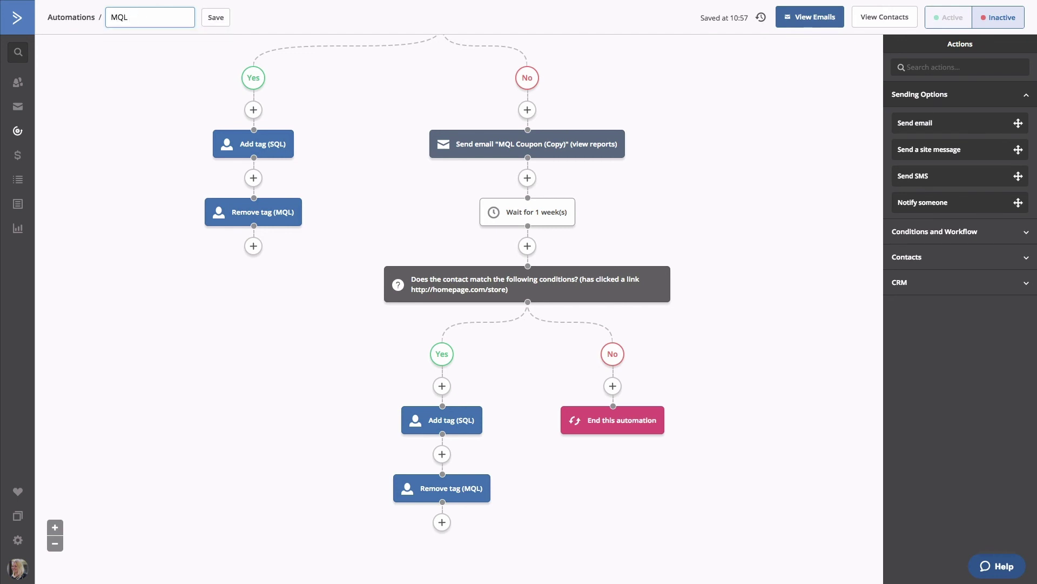
type(" to SQL Conversi")
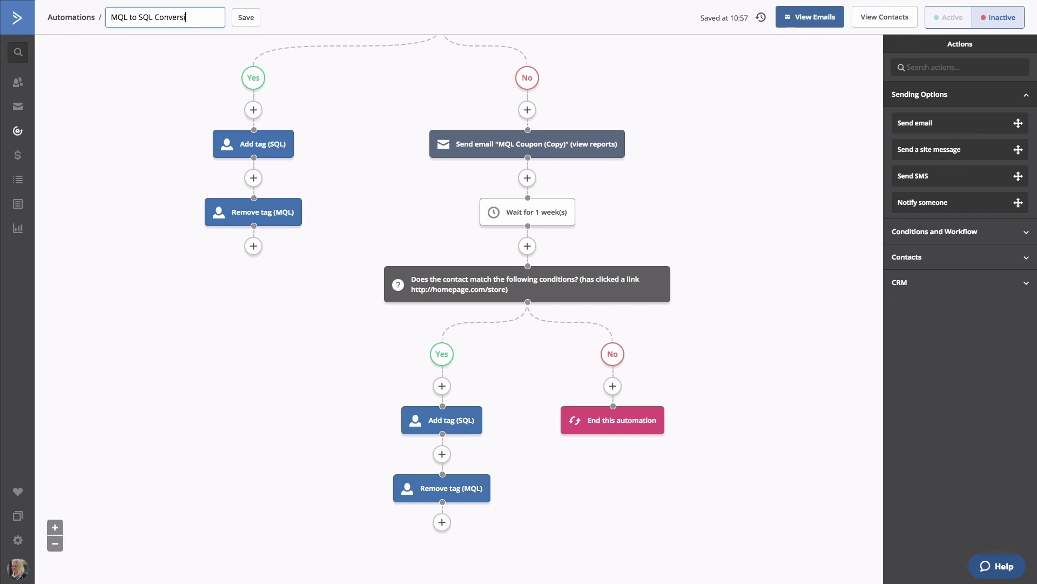
type("on Coupon")
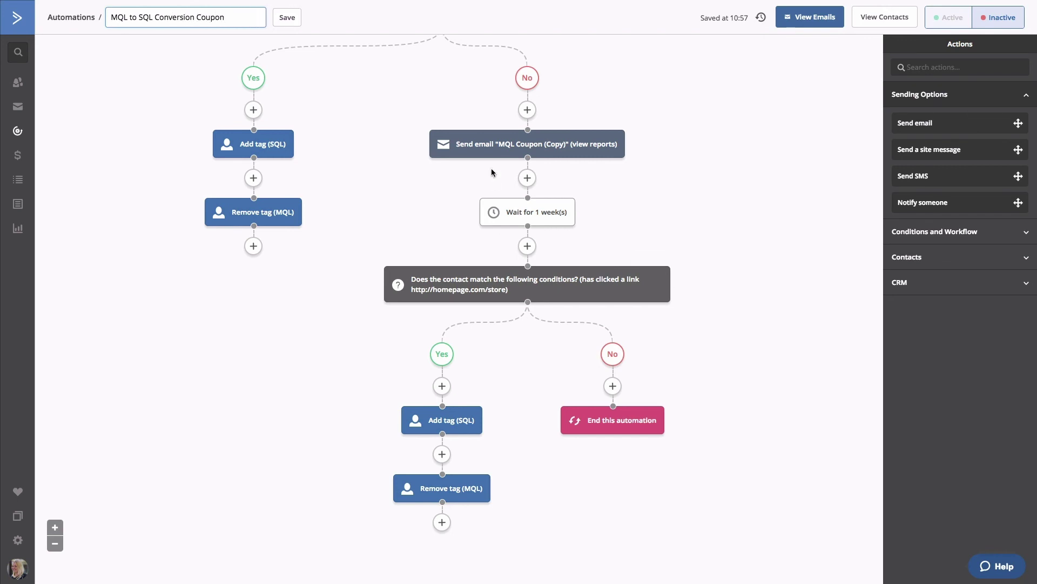
left_click(288, 18)
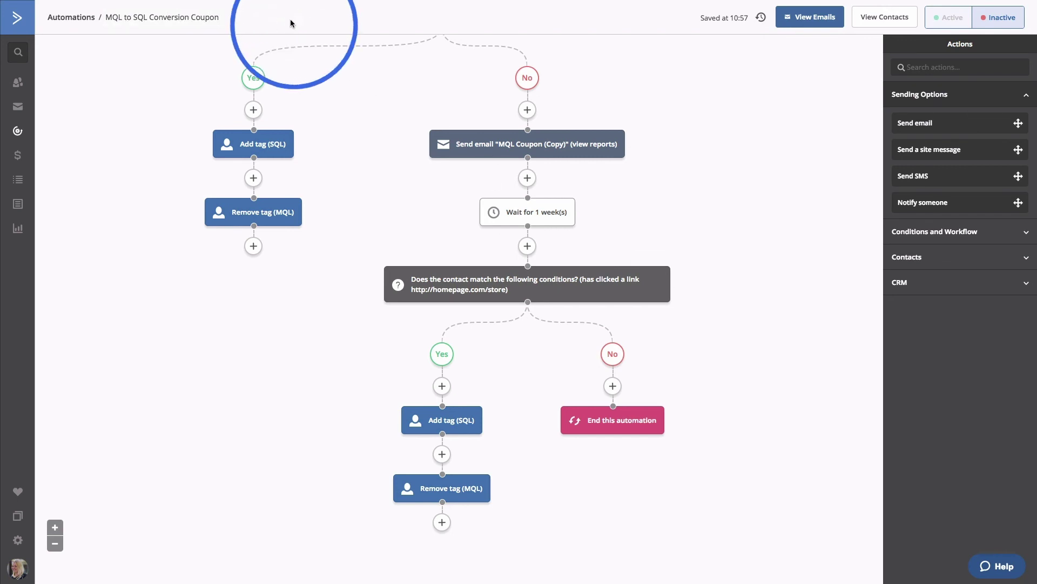